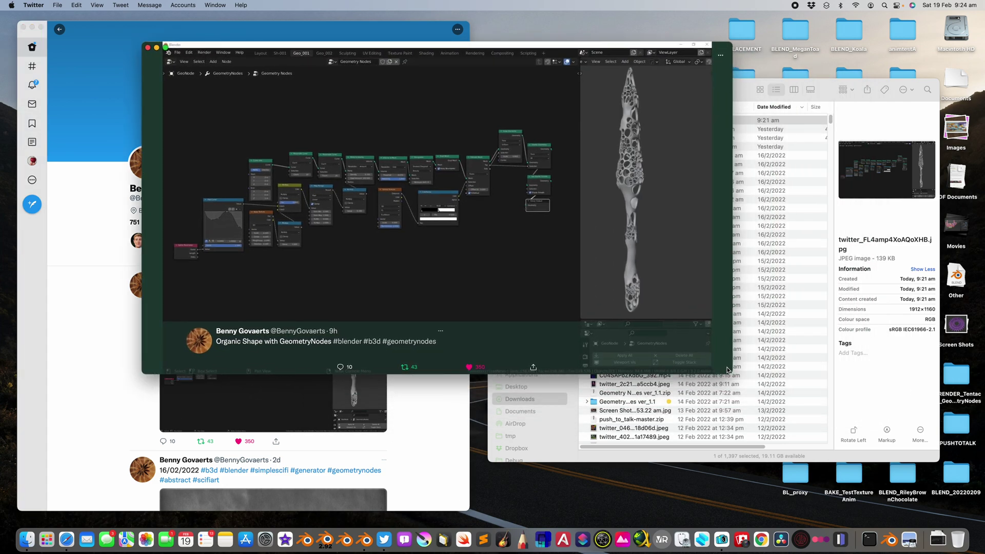
Enlarge the window with the reference geometry-nodes screenshot and shift it toward the left edge of the desktop
drag(734, 385, 870, 497)
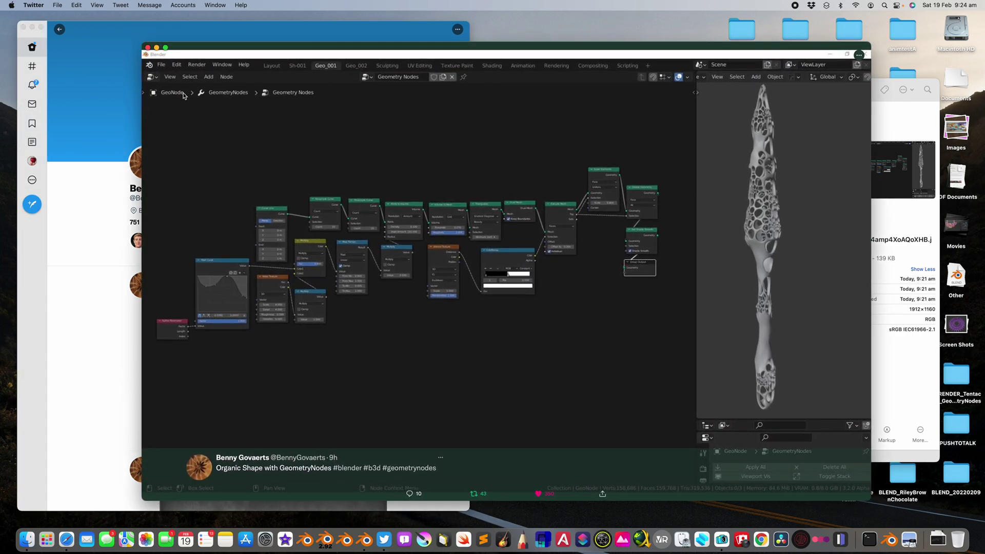
drag(143, 44, 72, 38)
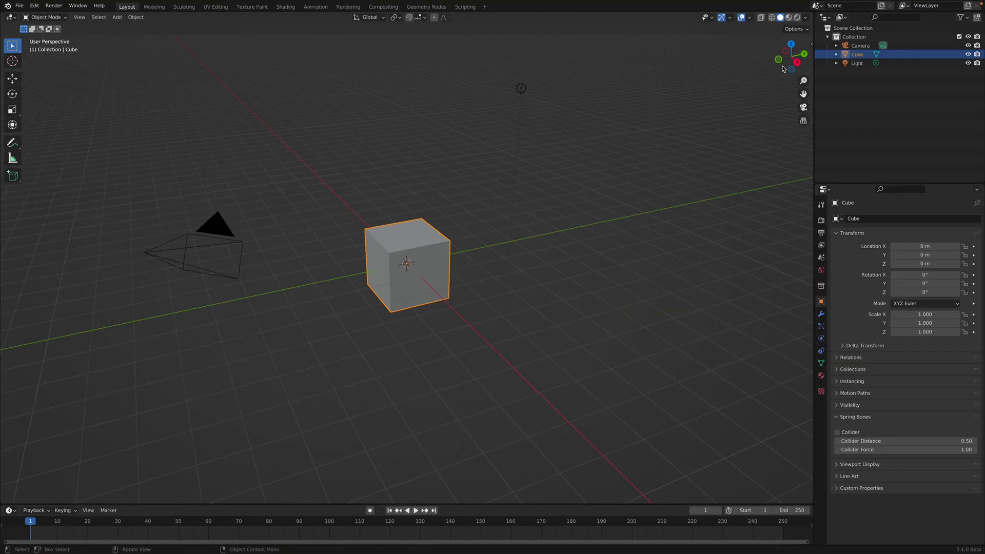
Split the 3D viewport into two stacked areas and make the upper one a Geometry Node Editor
drag(811, 16, 770, 278)
click(11, 17)
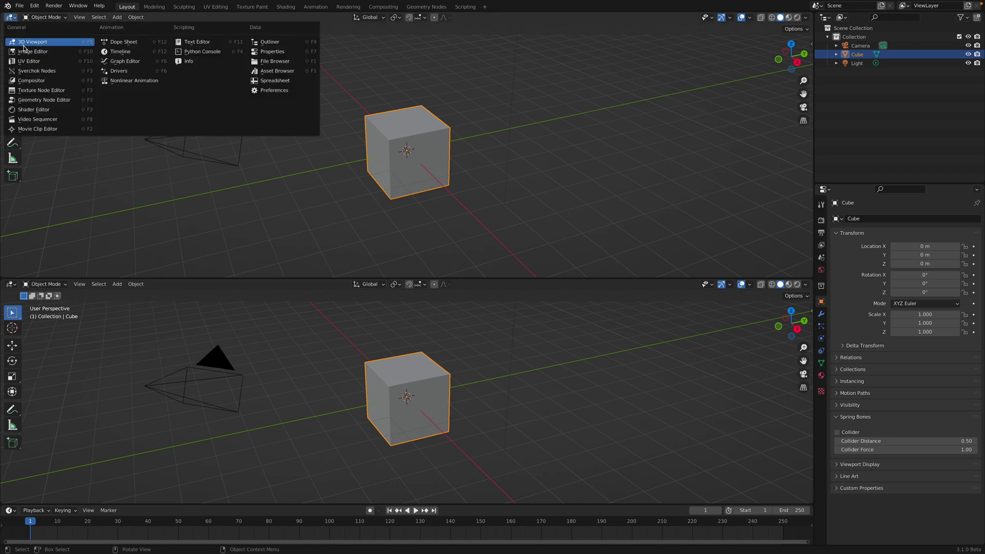
click(41, 94)
Create a new geometry node tree on the cube and spread its Group Input and Group Output nodes apart
click(415, 18)
scroll(391, 77, up, 8)
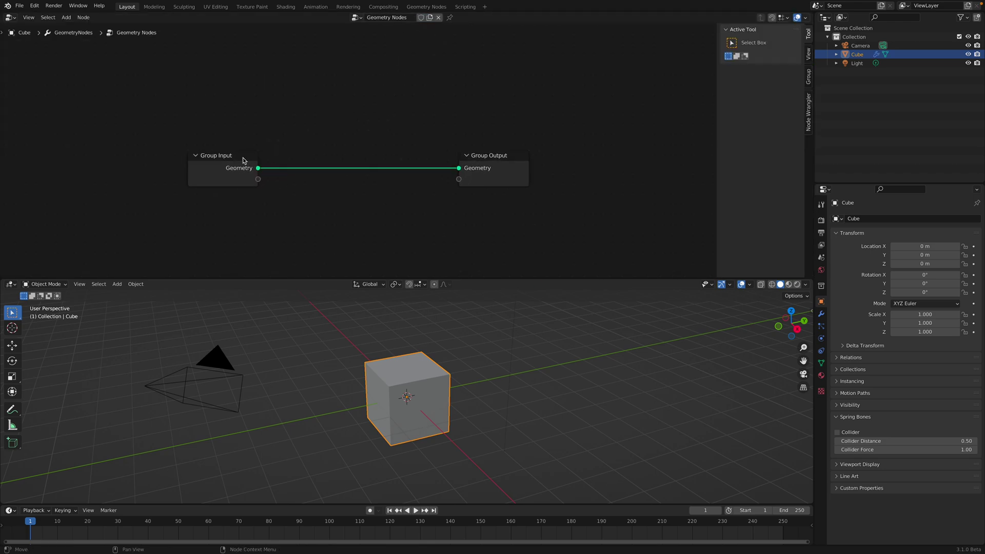
drag(226, 155, 147, 134)
drag(508, 163, 556, 176)
scroll(572, 158, up, 2)
scroll(409, 121, down, 2)
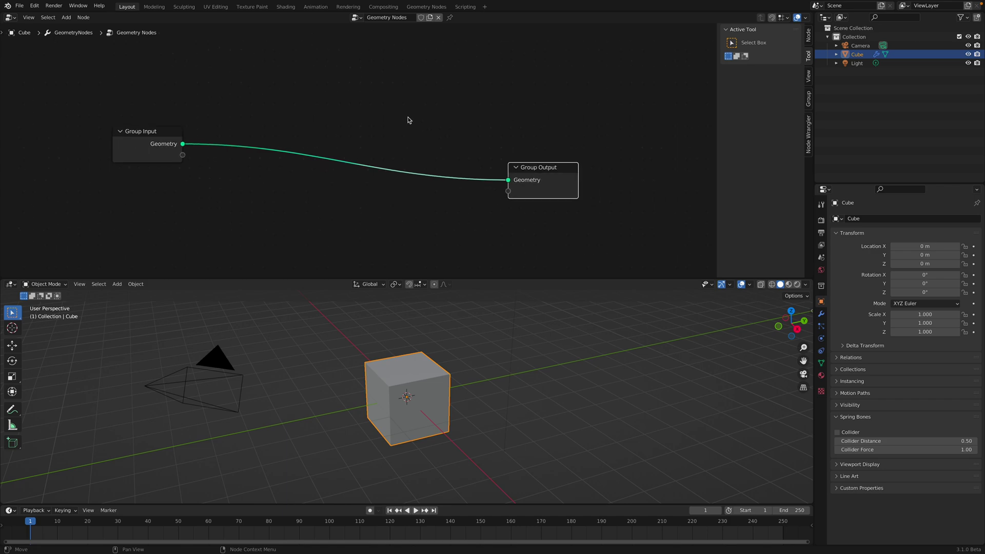
Add a Curve Line node between Group Input and Group Output, leaving it unconnected
key(shift+a)
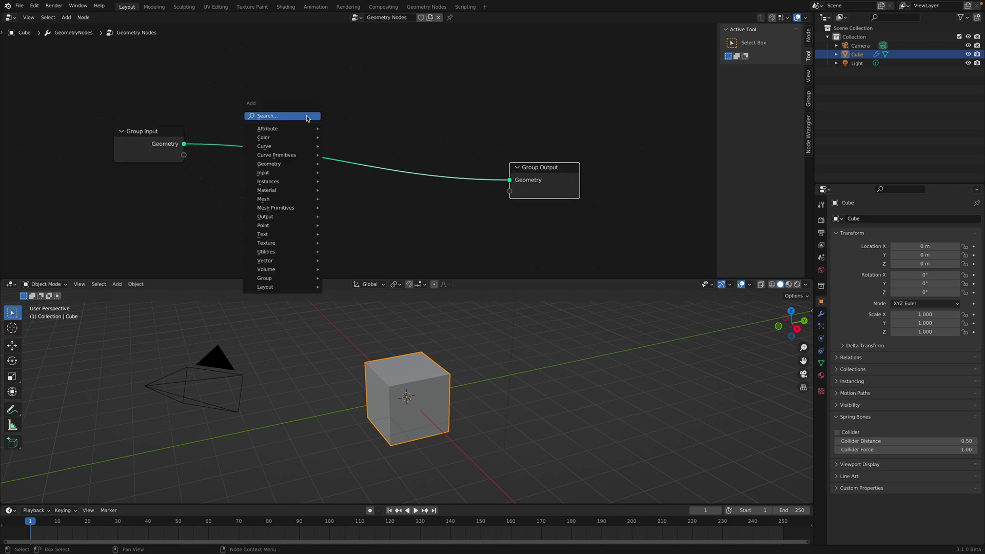
click(307, 117)
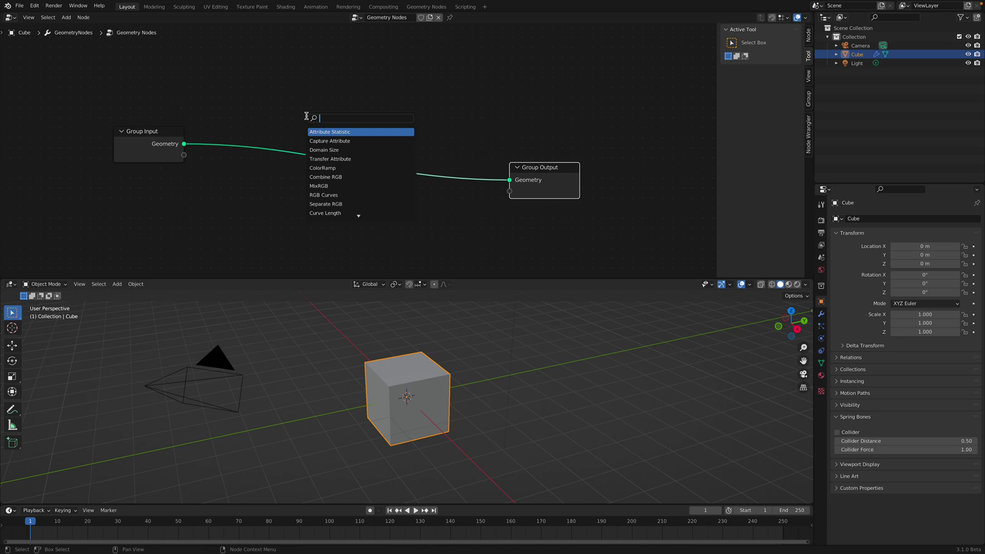
text(curve l)
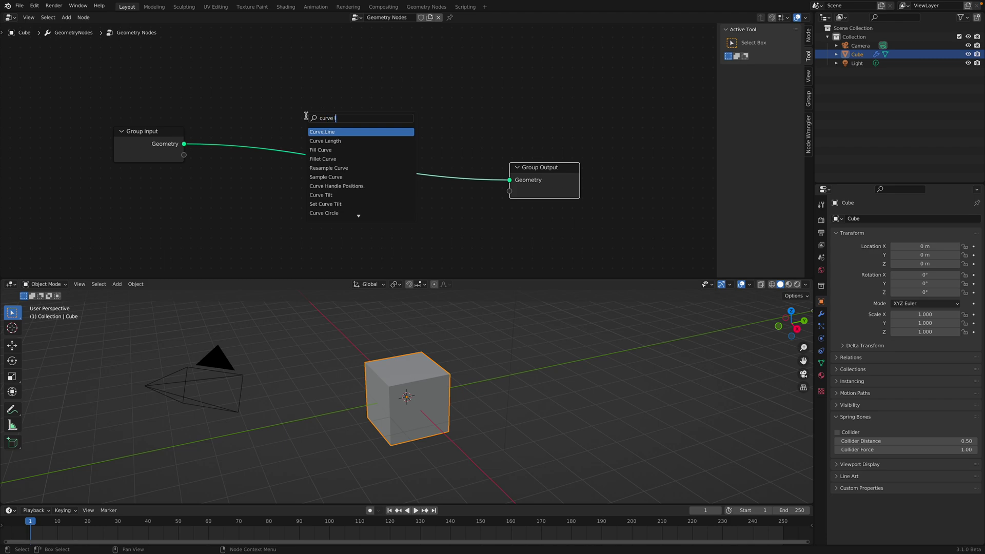
click(322, 168)
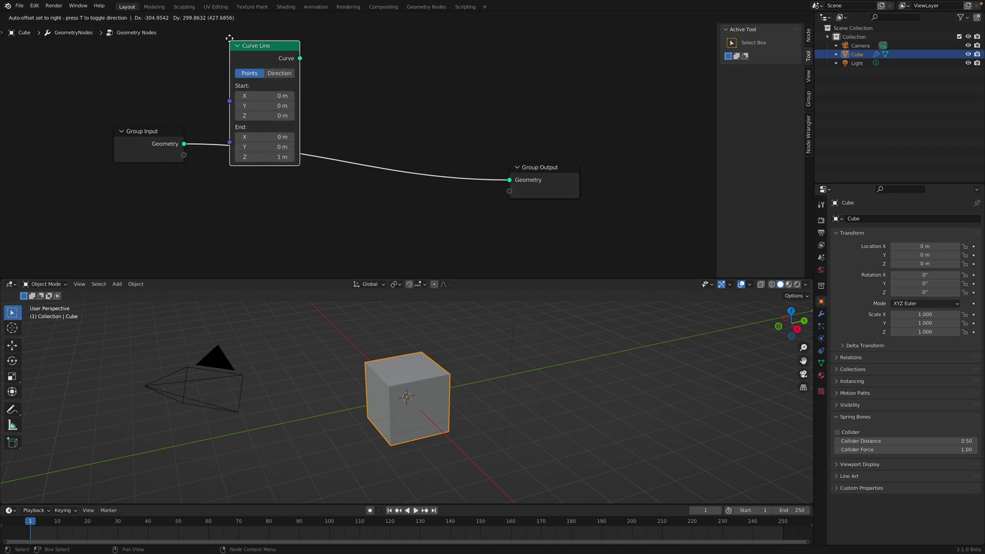
click(234, 66)
Connect the Curve Line's curve output to the Group Output geometry, replacing the cube's own geometry
drag(539, 246, 539, 184)
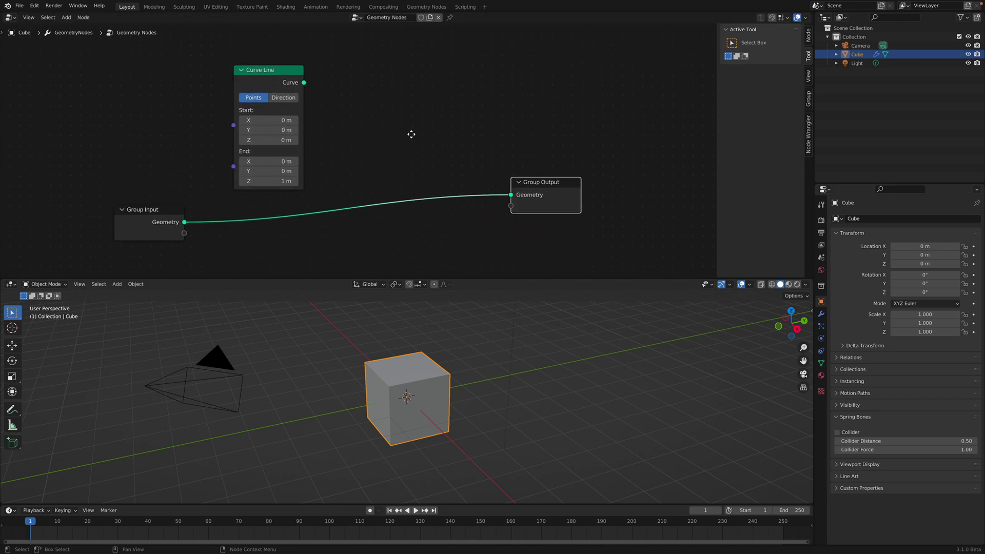
drag(305, 83, 512, 196)
drag(539, 184, 571, 167)
middle_drag(514, 409, 455, 421)
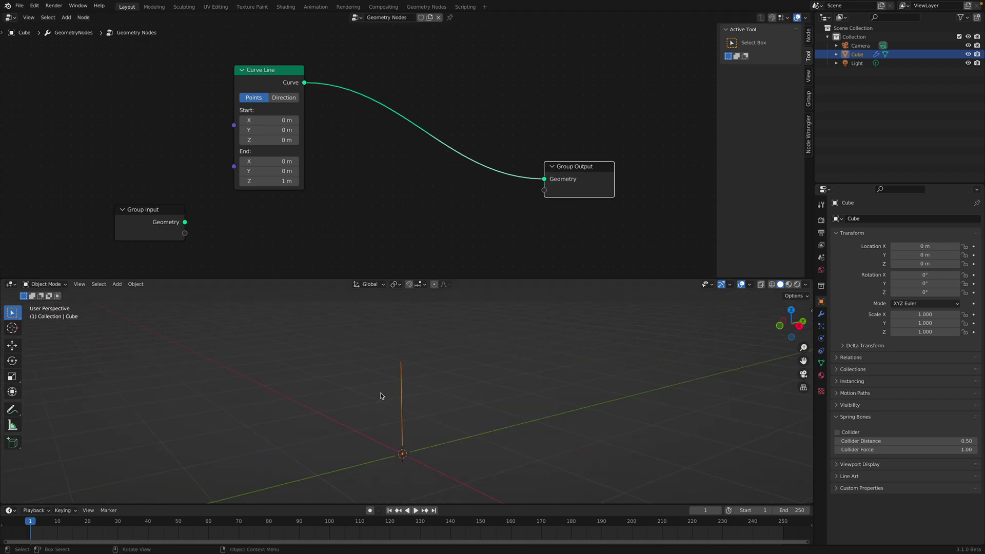
Insert a Resample Curve node between Curve Line and Group Output and space the nodes out
click(385, 176)
key(shift+a)
text(re)
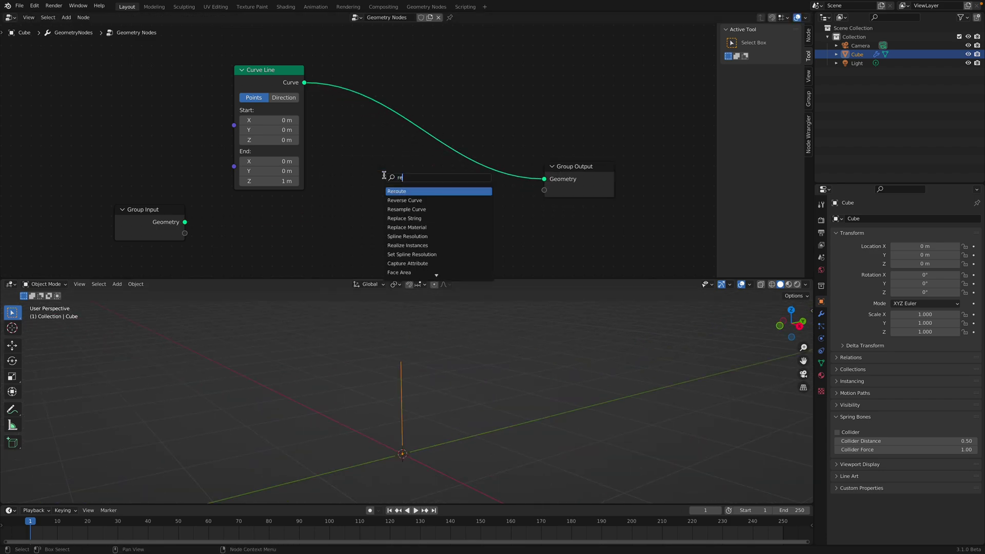
click(403, 209)
click(370, 125)
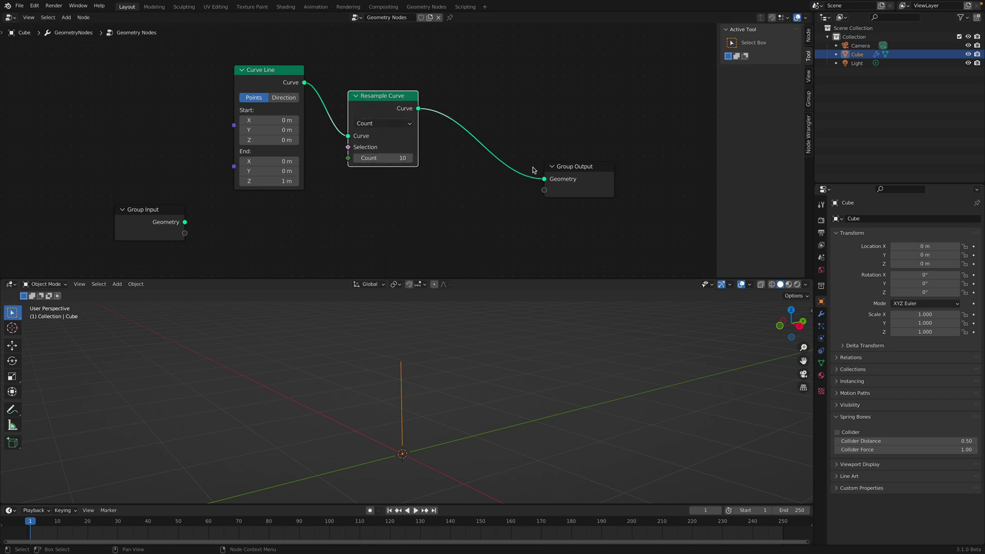
drag(558, 169, 569, 164)
drag(388, 114, 401, 110)
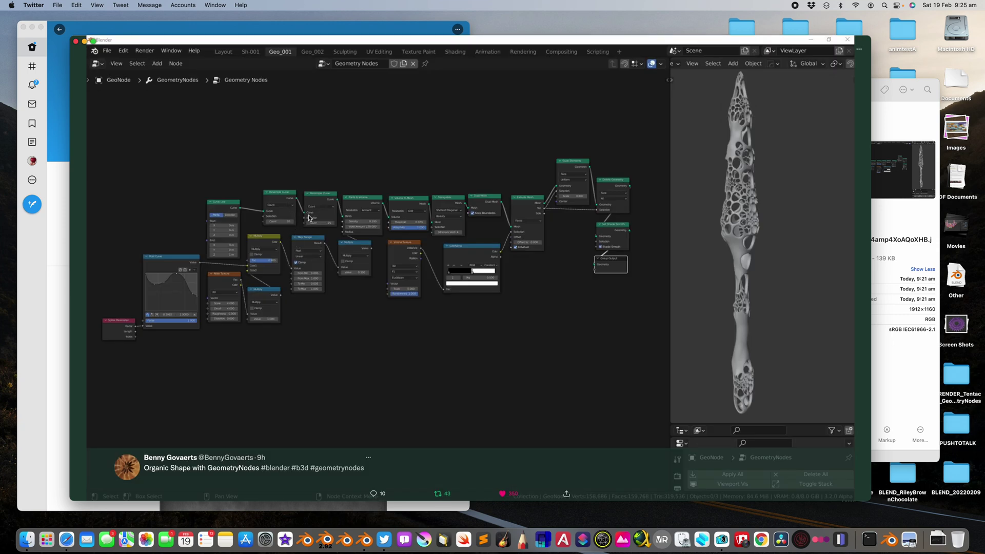
Close the enlarged tweet image and open the downloaded reference screenshot twitter_FL4amp4XoAQoXHB.jpg in Preview without the colour picker
click(76, 42)
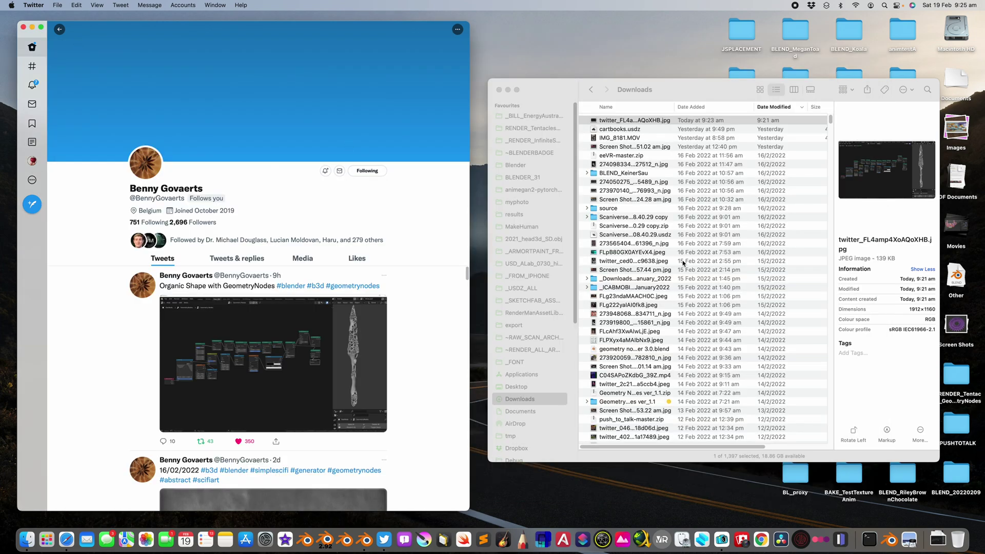
click(638, 121)
double_click(638, 122)
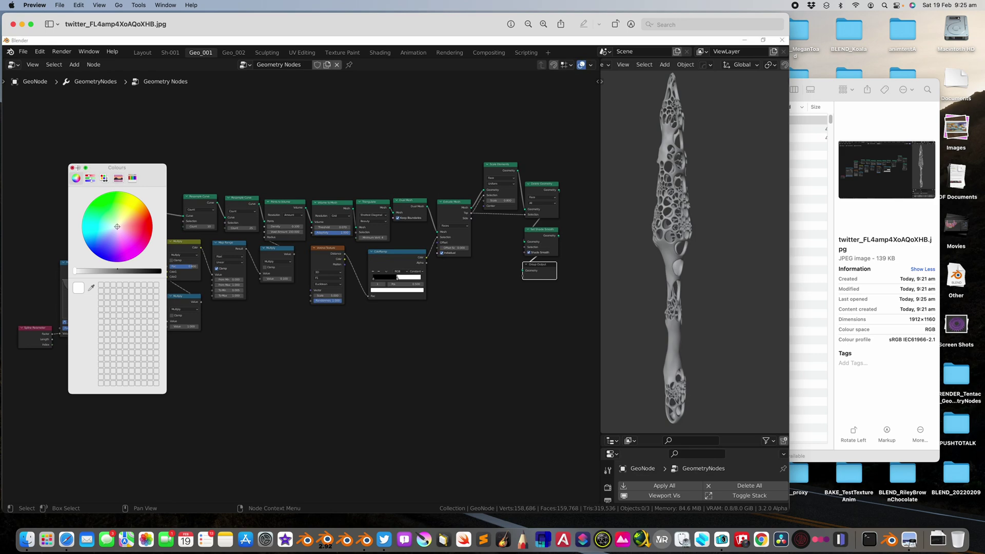
click(73, 168)
drag(195, 25, 227, 27)
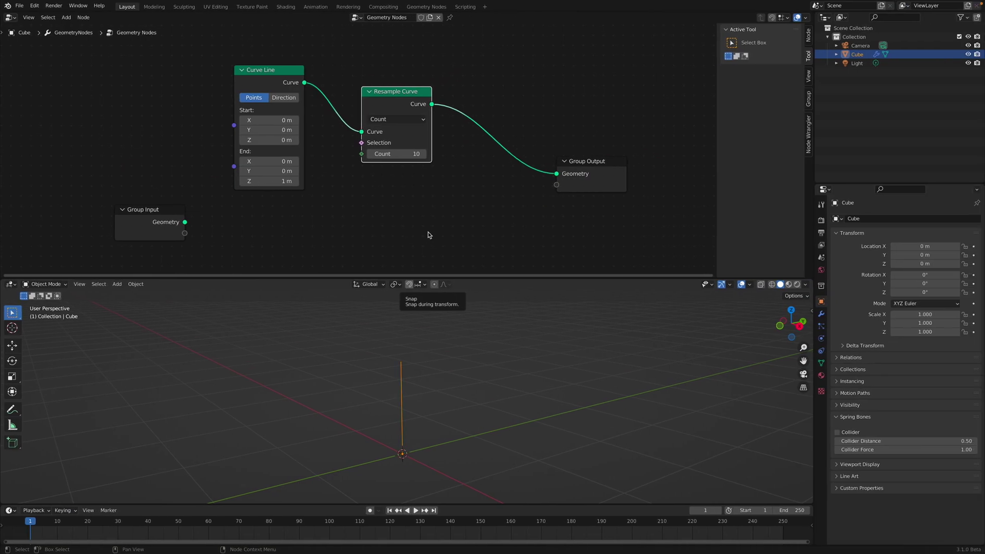
Insert a Points to Volume node between Resample Curve and Group Output
drag(590, 161, 626, 177)
middle_drag(611, 170, 604, 163)
key(shift+a)
click(538, 152)
text(point)
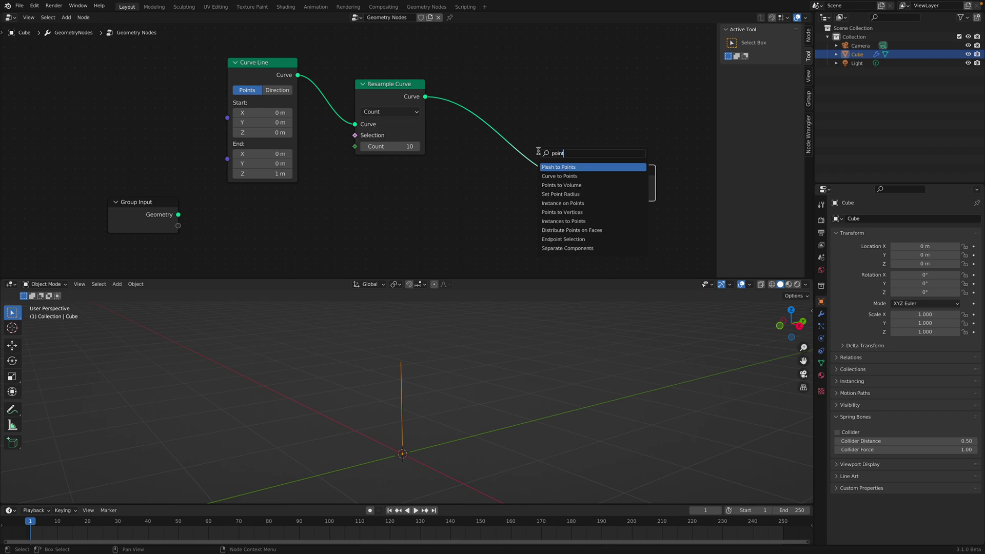
text( to)
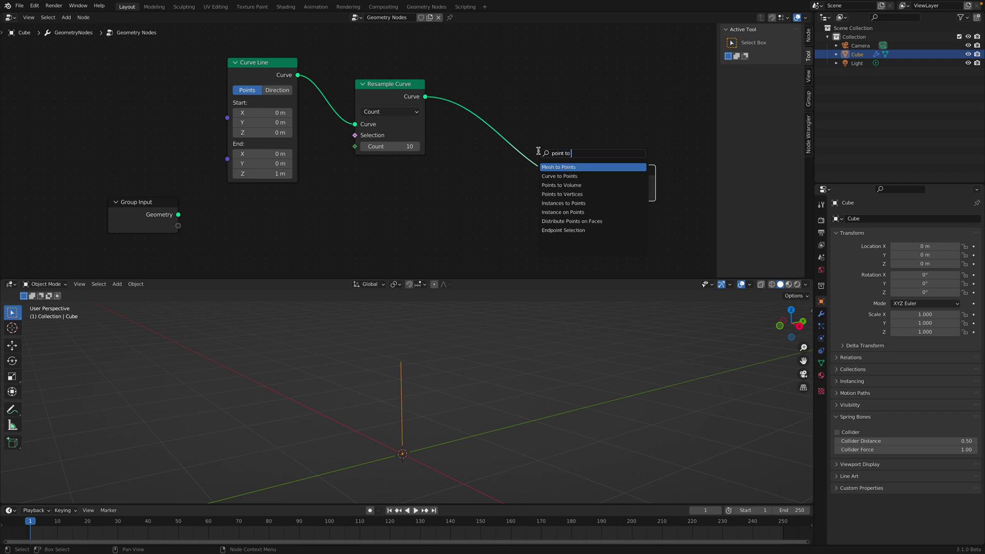
text( vol)
key(Return)
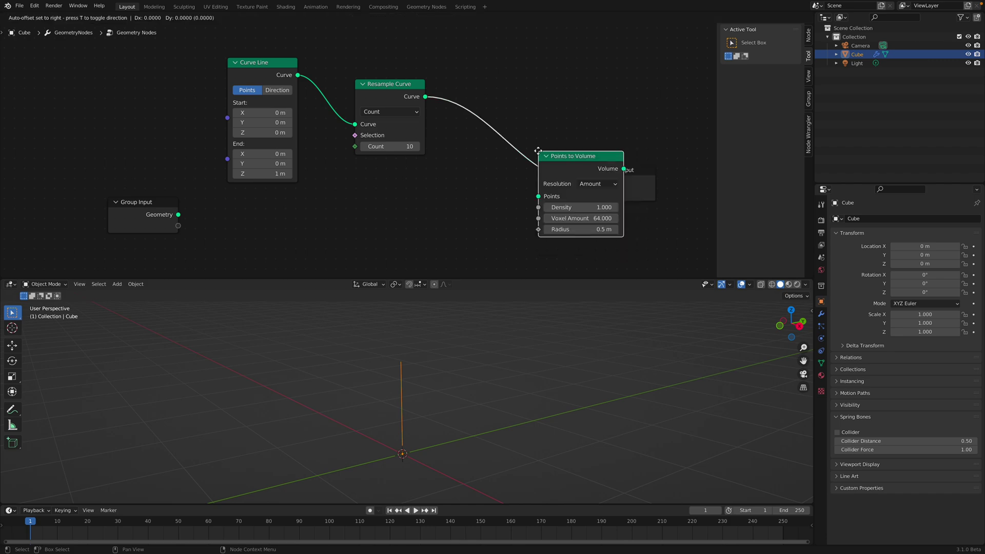
click(464, 122)
middle_drag(539, 153, 492, 129)
Insert a Volume to Mesh node between Points to Volume and Group Output
drag(567, 149, 609, 158)
key(shift+a)
click(557, 125)
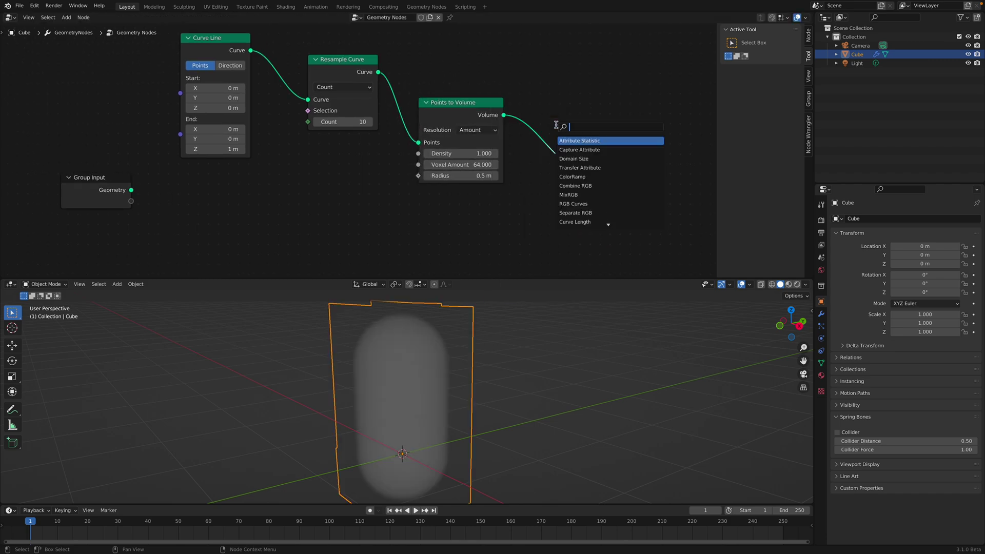
text(volu)
key(Return)
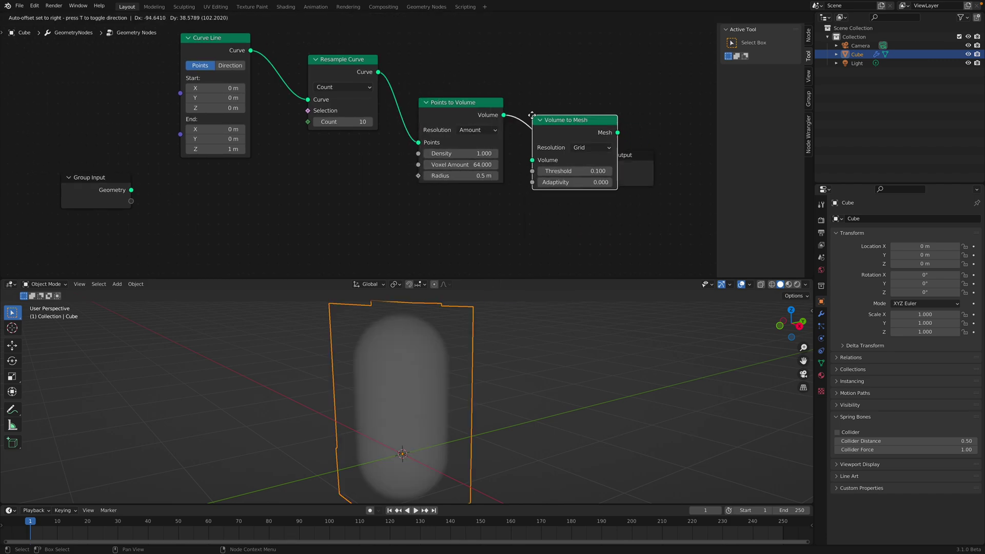
click(544, 115)
middle_drag(467, 108, 493, 99)
Save the file to the Desktop as BG_random001.blend
key(ctrl+s)
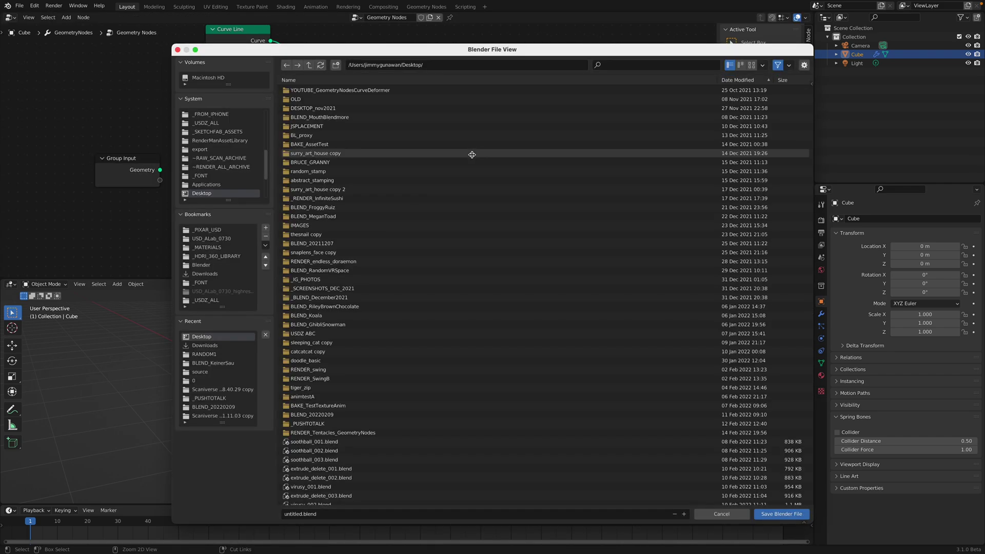
click(315, 514)
click(295, 513)
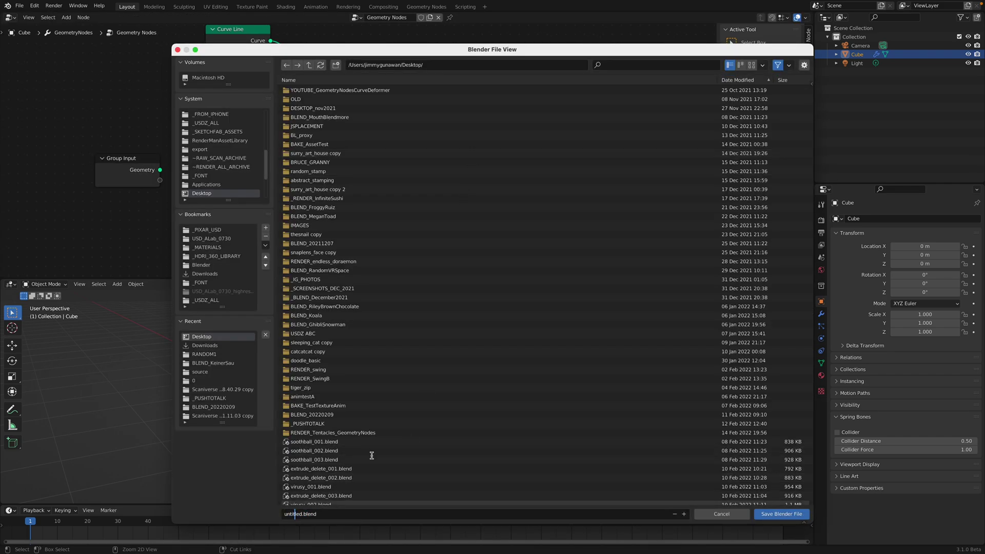
key(shift+Home)
text(BG_random)_0)
key(BackSpace)
key(BackSpace)
key(BackSpace)
text(001)
click(776, 516)
Set the Resample Curve count to 5 and the Points to Volume radius to 0.2 m
scroll(439, 192, down, 2)
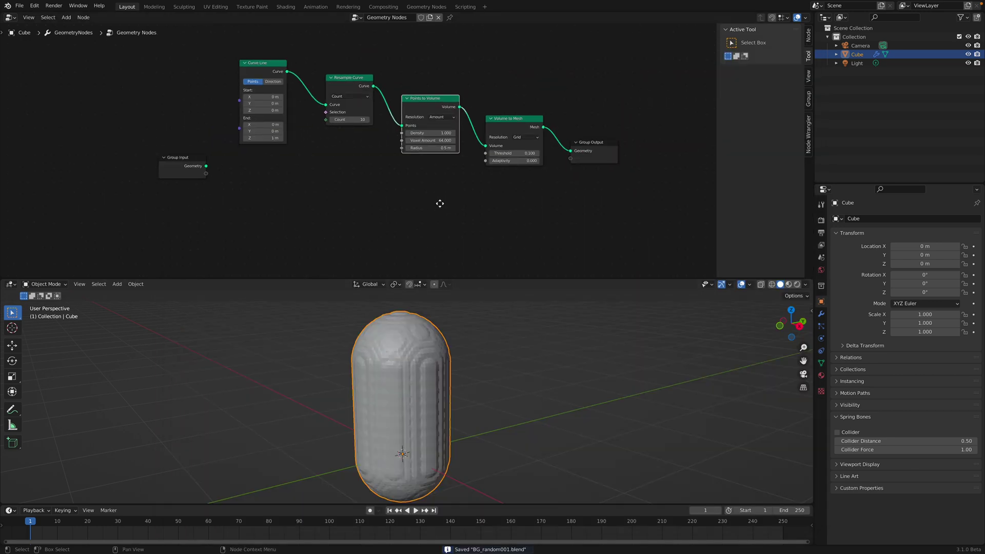
scroll(442, 202, up, 2)
click(328, 113)
text(5)
key(Return)
click(465, 149)
text(0.2)
key(Return)
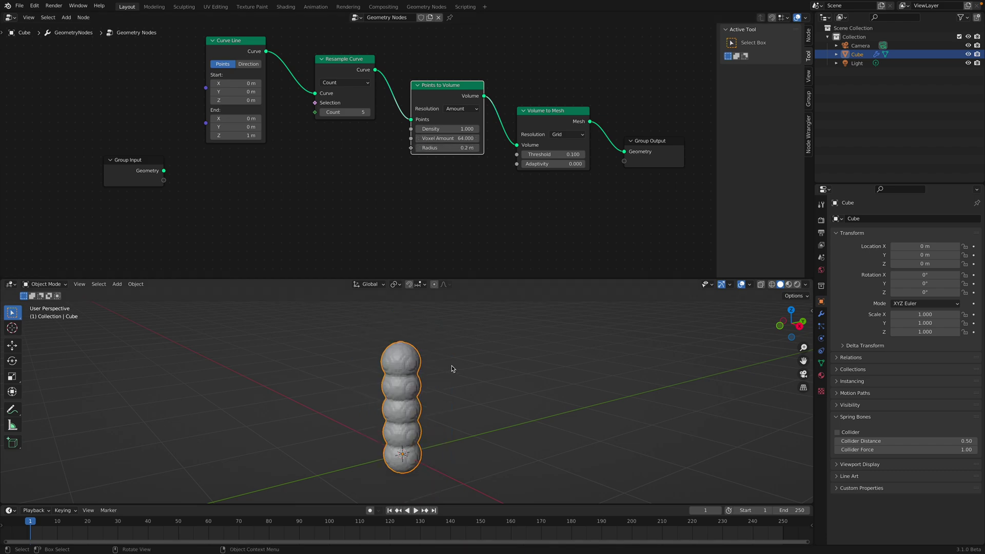
Reduce the Points to Volume radius to 0.16 m
middle_drag(425, 460, 435, 459)
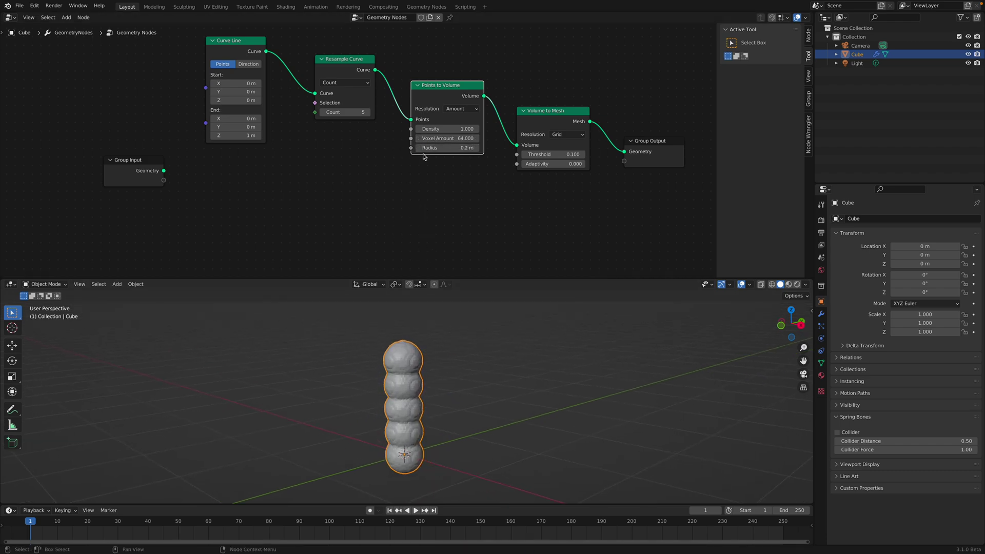
shift+drag(446, 149, 426, 149)
middle_drag(397, 195, 407, 192)
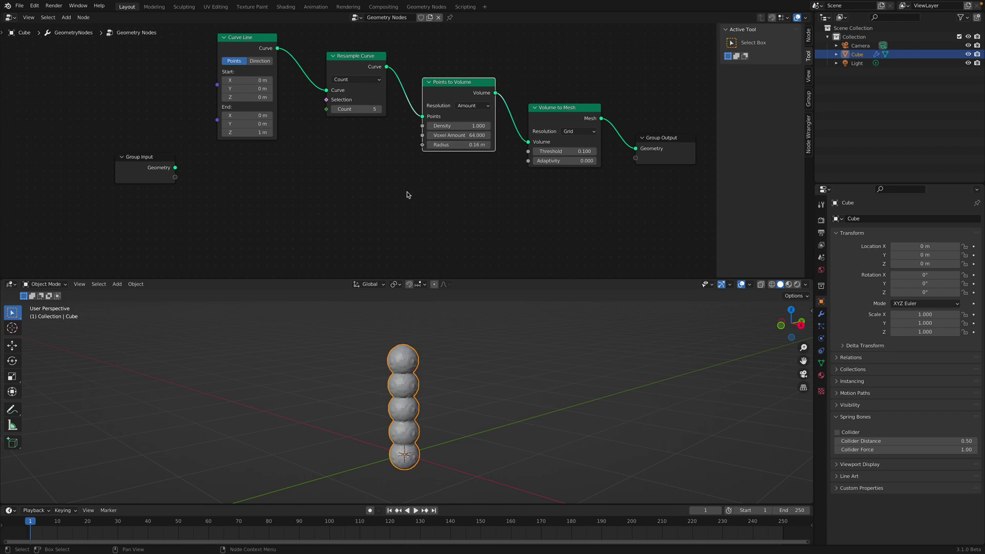
Move the Curve Line and Resample Curve nodes away from Points to Volume to make room, and save the file
drag(245, 48, 170, 48)
key(ctrl+s)
drag(353, 70, 296, 79)
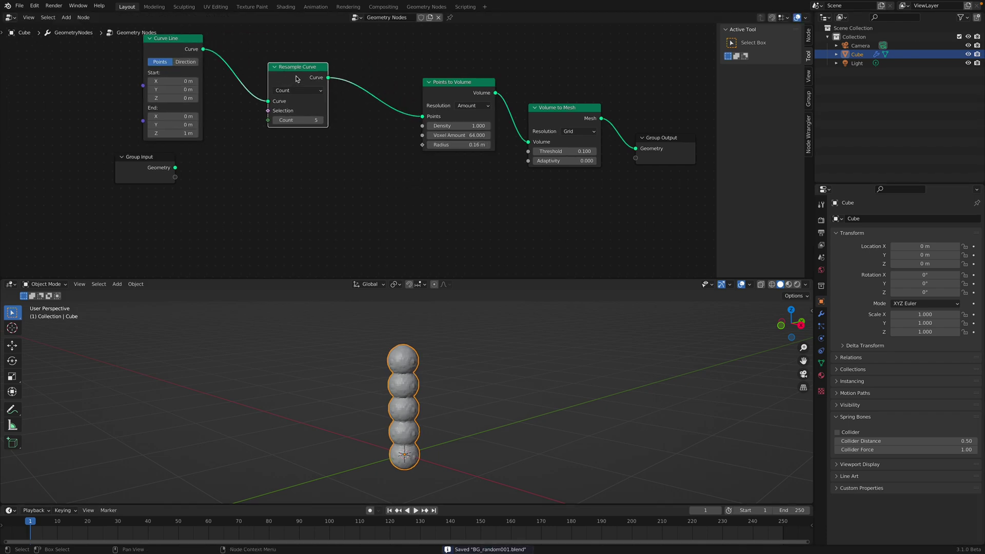
Insert a second Resample Curve node before Points to Volume and set its count to 7
key(shift+a)
click(363, 110)
text(resa)
click(372, 122)
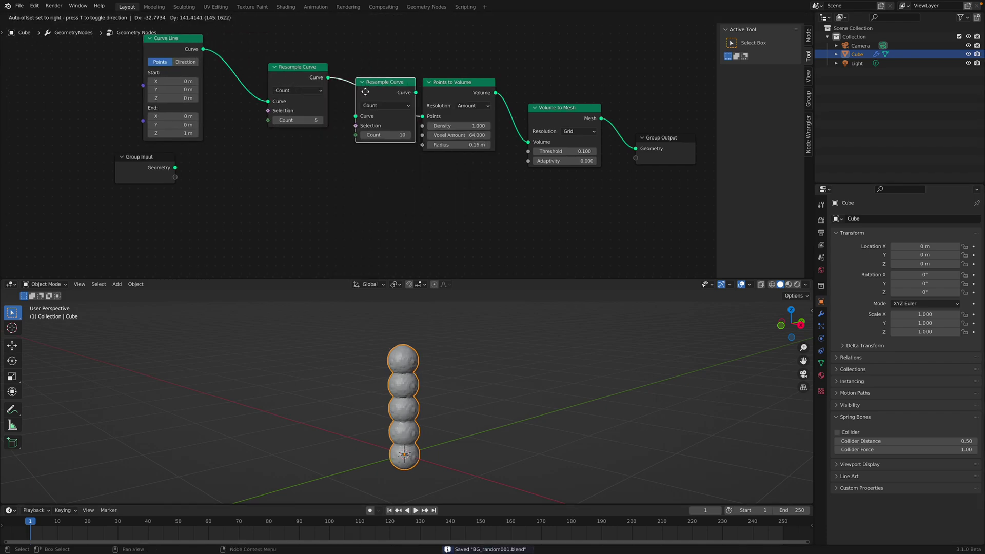
click(372, 86)
click(391, 130)
text(1)
key(Return)
mouse_move(391, 131)
mouse_down()
mouse_move(422, 130)
mouse_move(406, 130)
mouse_up()
Add a Spline Parameter node below the Curve Line and move the unused Group Input node out of the way
drag(129, 177, 64, 184)
scroll(168, 167, down, 3)
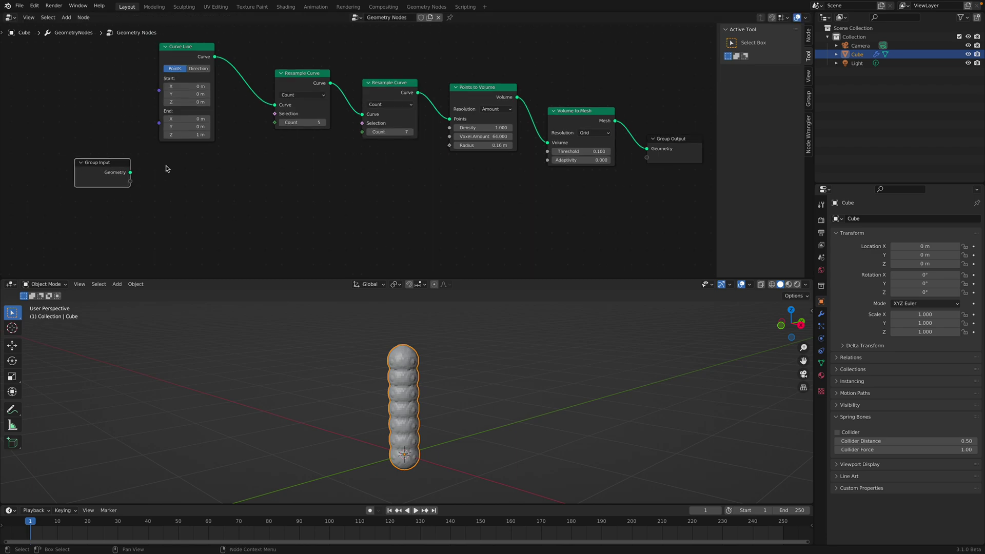
scroll(405, 180, up, 2)
middle_drag(382, 196, 391, 193)
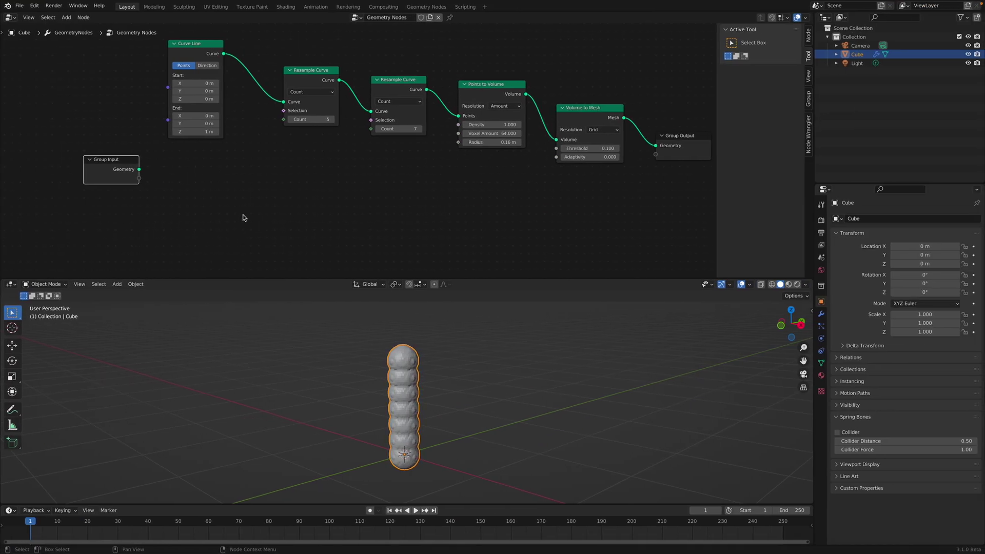
key(shift+a)
click(219, 205)
text(sp)
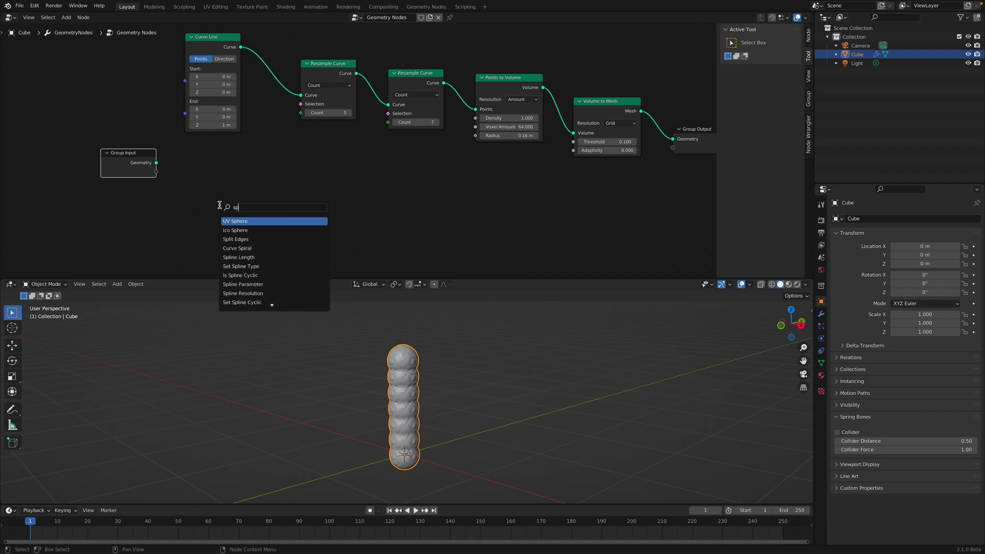
text(lin pa)
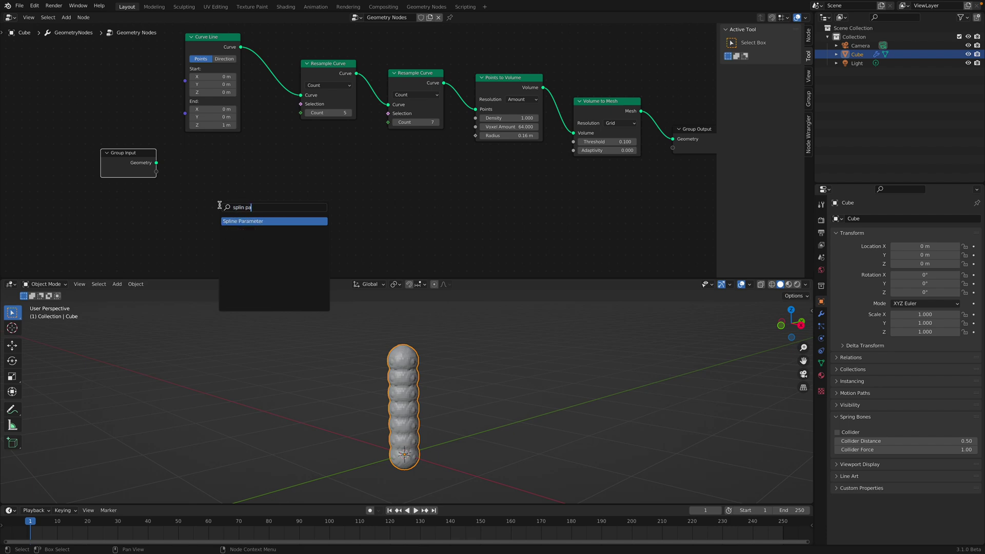
key(Return)
click(197, 193)
drag(134, 162, 123, 163)
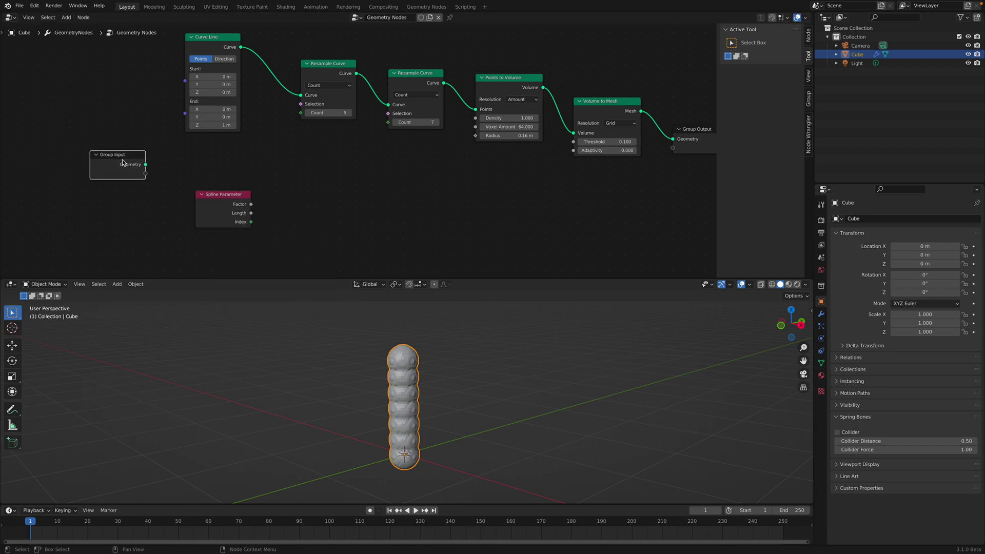
Delete the unused Group Input node and move the Spline Parameter node into its place
key(x)
drag(223, 195, 151, 187)
scroll(227, 194, up, 1)
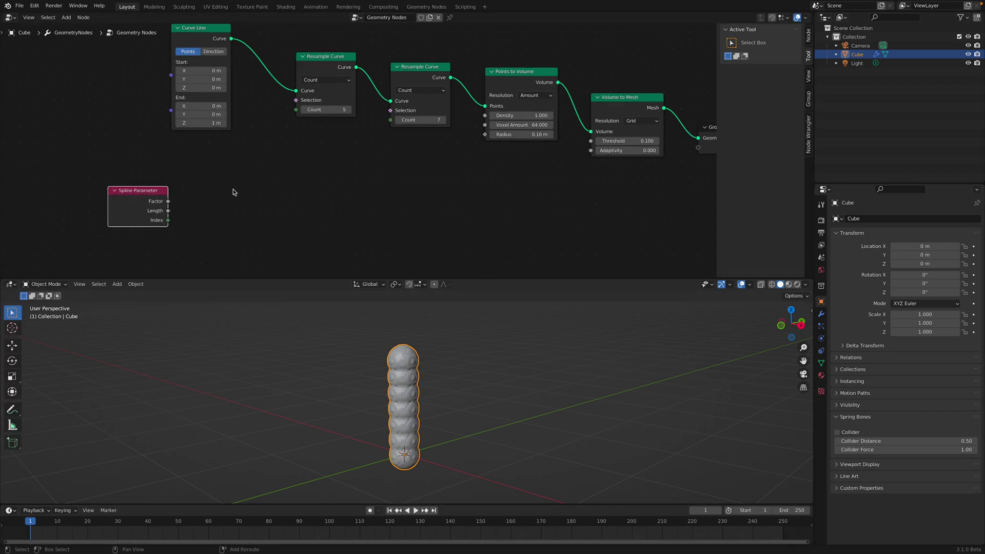
Add a Float Curve node beside the Spline Parameter node, below the Curve Line
key(shift+a)
click(233, 189)
text(curve fl)
key(Return)
click(204, 153)
scroll(202, 205, down, 1)
middle_drag(202, 212, 198, 197)
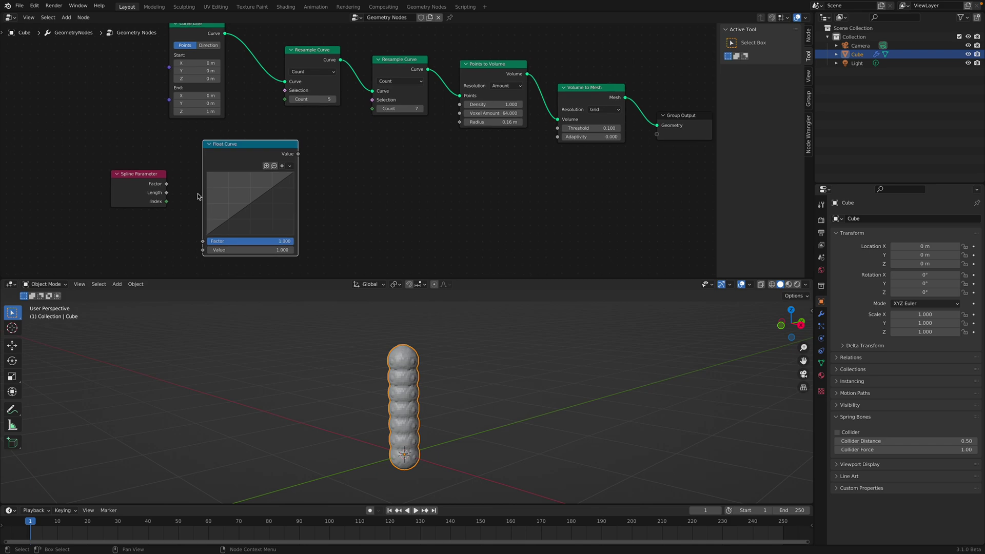
Wire the Spline Parameter's Factor through the Float Curve into the Points to Volume radius, and bow the curve upward at about 0.459, 0.600
drag(167, 184, 203, 241)
drag(298, 153, 460, 122)
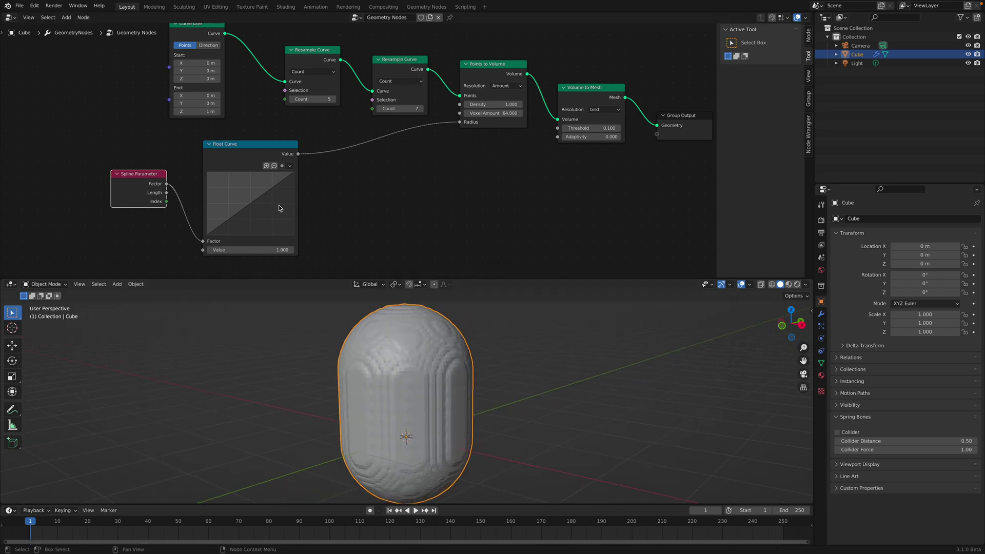
click(256, 205)
drag(256, 205, 247, 197)
drag(260, 143, 284, 144)
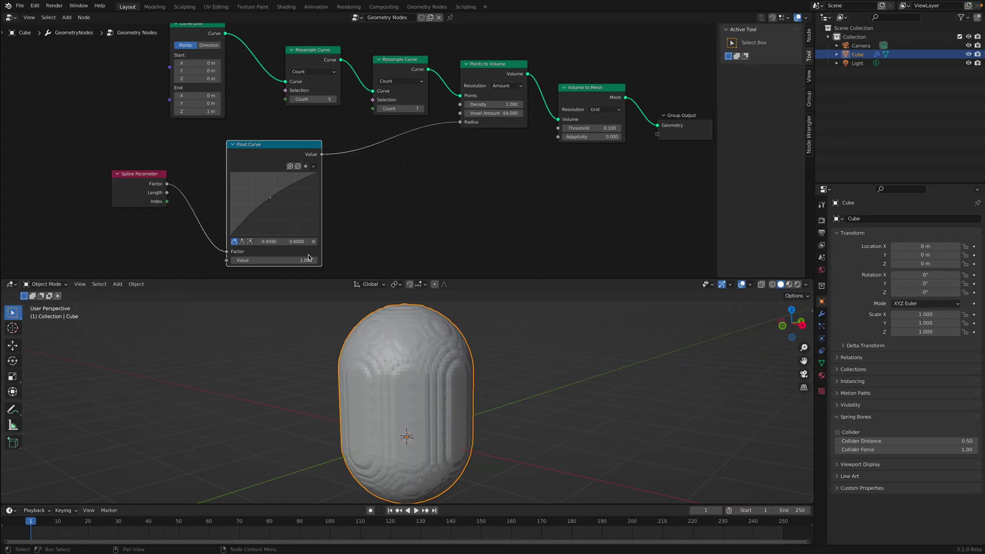
Insert a Map Range node between Float Curve and Points to Volume, with To Min 0.080 and To Max 0.140
scroll(333, 82, down, 2)
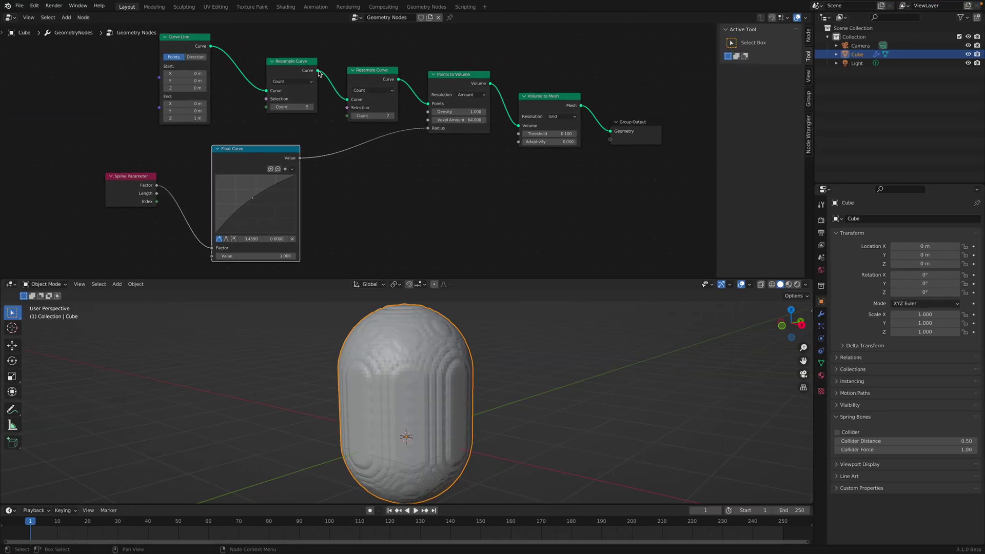
text(map)
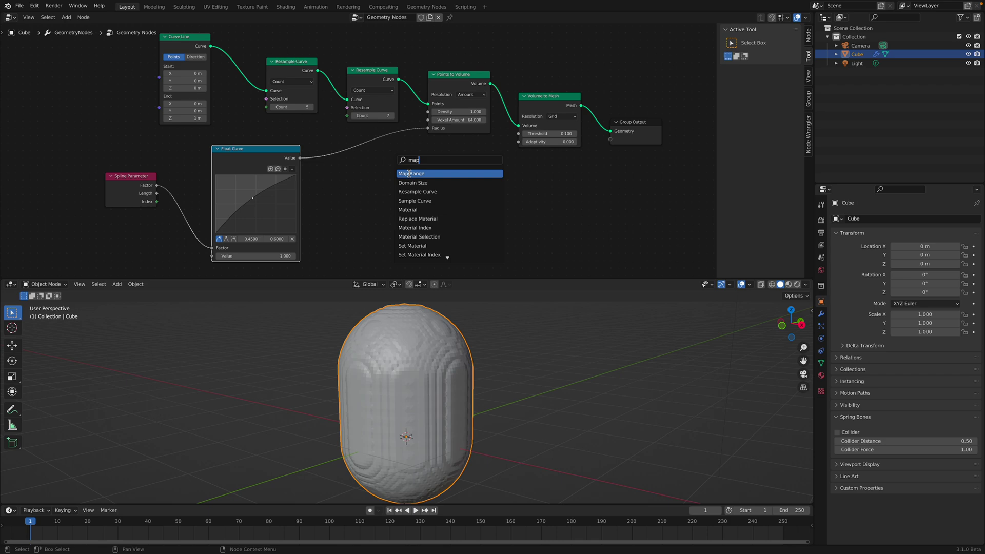
click(410, 174)
click(362, 164)
mouse_move(362, 222)
mouse_down()
mouse_move(319, 223)
mouse_move(366, 223)
mouse_up()
scroll(366, 214, up, 1)
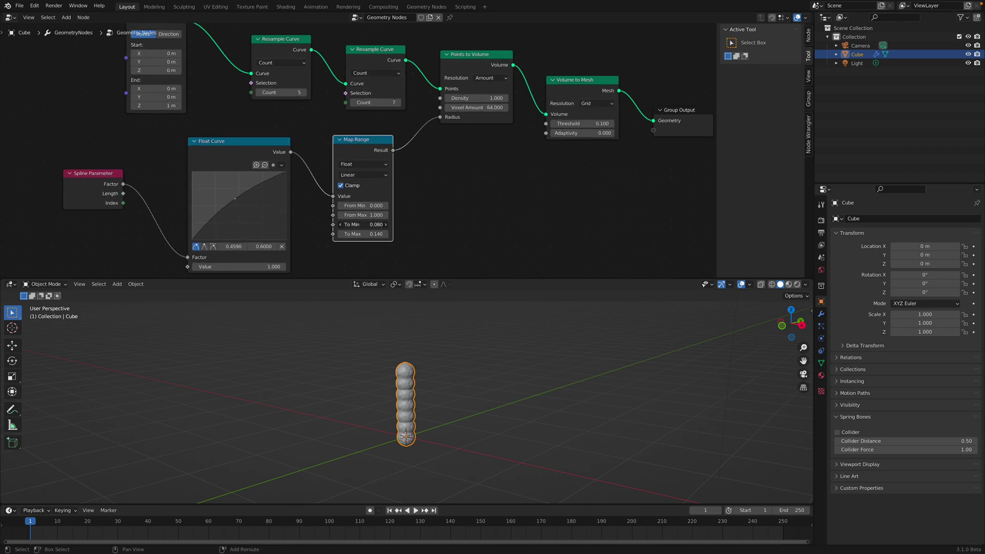
Connect the Spline Parameter's Factor output to the Float Curve's Value input instead of its Factor input
middle_drag(138, 179, 150, 158)
drag(135, 172, 199, 236)
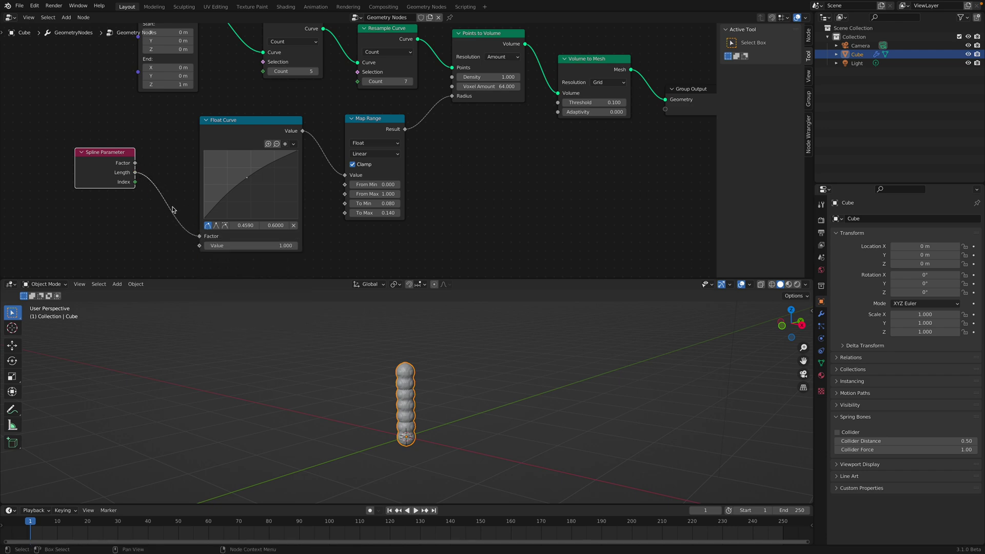
drag(136, 163, 200, 245)
scroll(343, 239, up, 1)
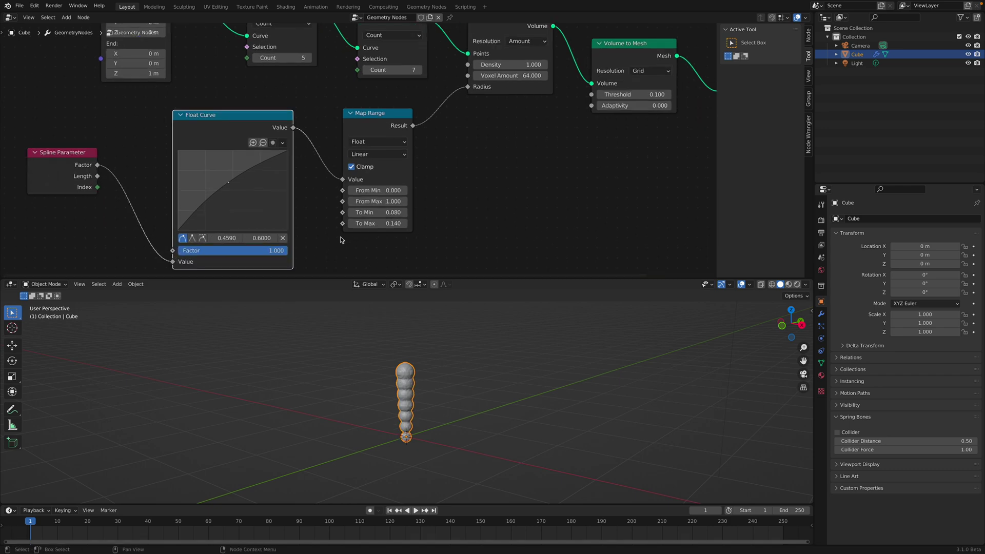
Shift the Float Curve and Spline Parameter nodes, and set the Map Range's To Min to 0.220 and To Max to 0.120
middle_drag(344, 240, 352, 239)
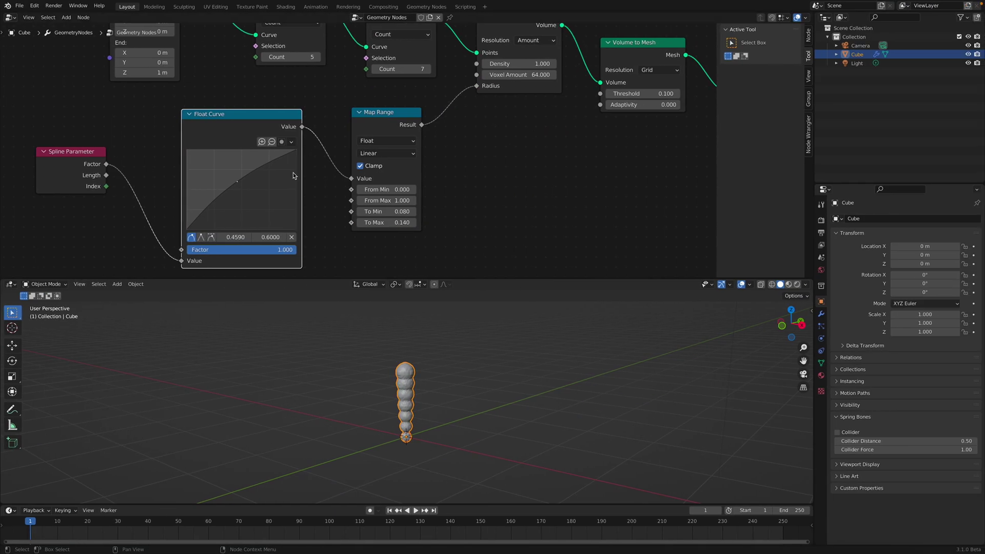
drag(294, 172, 247, 167)
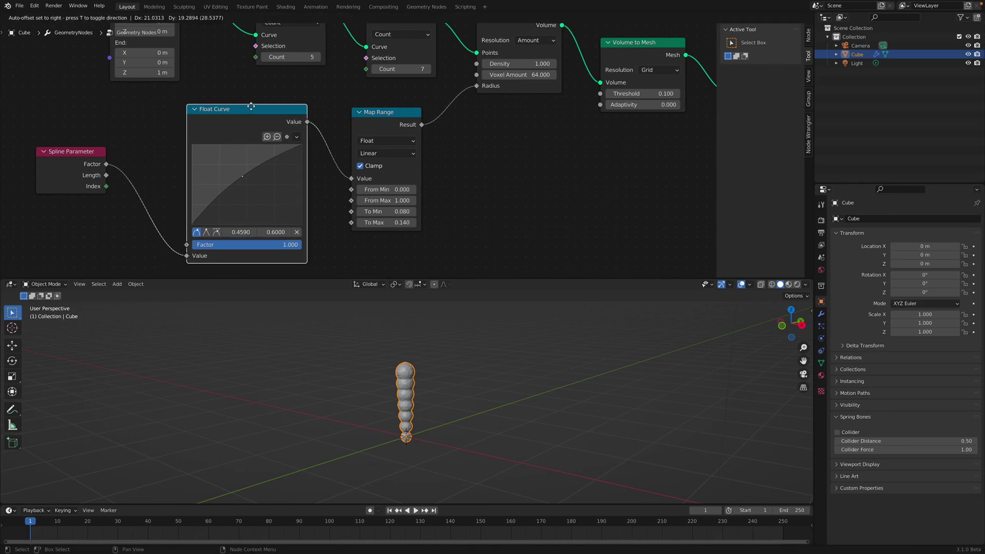
drag(79, 159, 109, 161)
drag(225, 101, 234, 104)
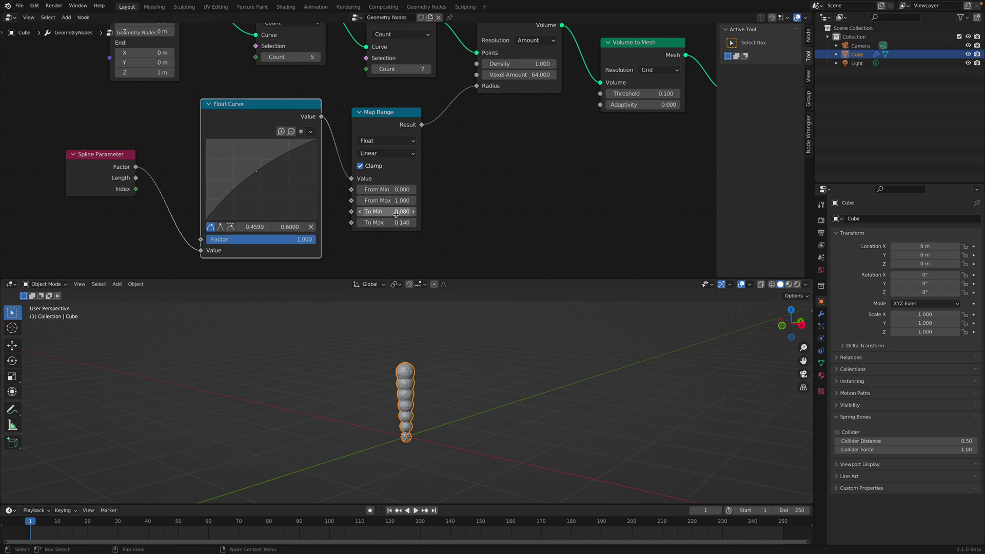
mouse_move(394, 212)
shift+mouse_down()
mouse_move(410, 211)
mouse_move(410, 222)
mouse_move(395, 223)
mouse_move(412, 213)
mouse_move(402, 213)
shift+mouse_up()
Spread the Spline Parameter, Float Curve and Map Range nodes apart to widen the gaps between them
drag(117, 158, 70, 147)
drag(242, 106, 209, 111)
middle_drag(381, 145, 365, 147)
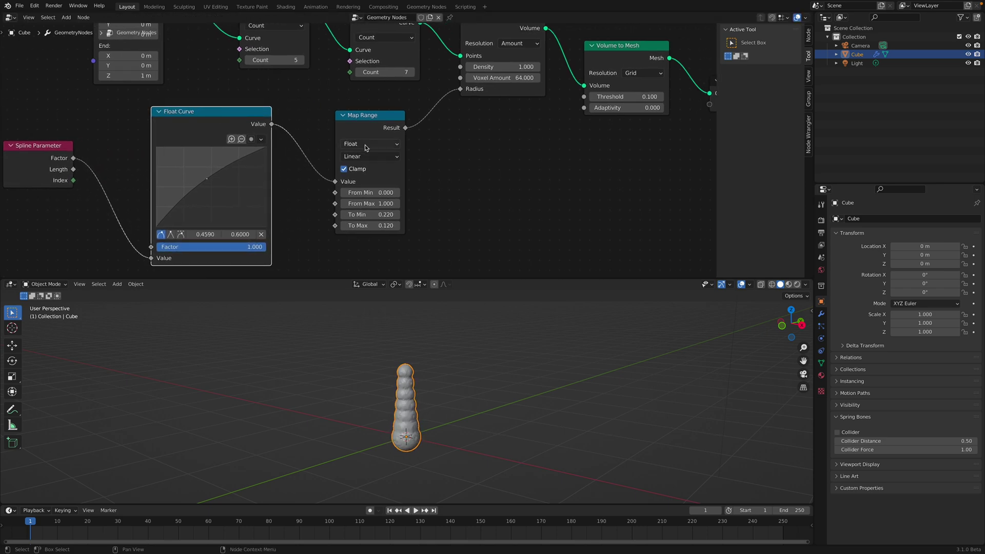
middle_drag(470, 157, 504, 155)
drag(405, 114, 429, 114)
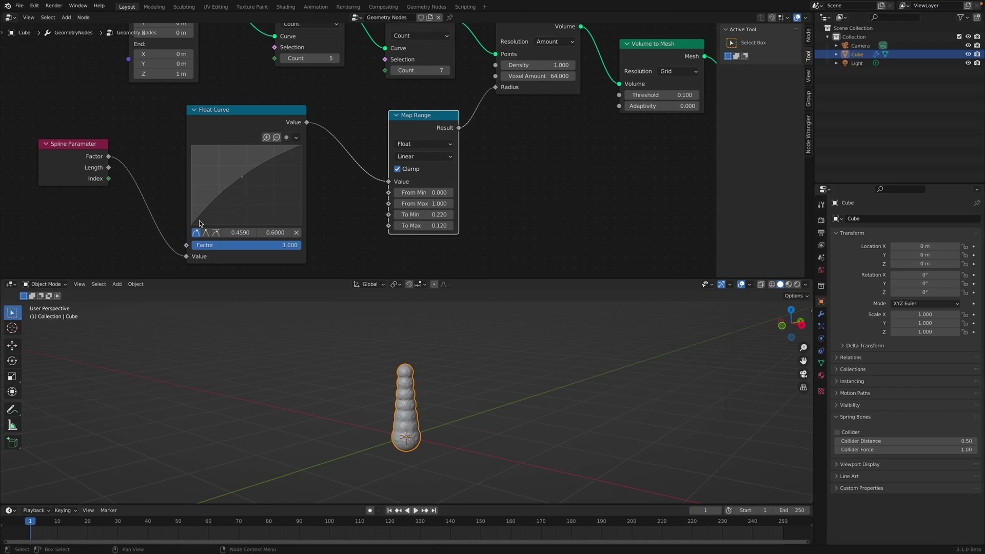
Reshape the Float Curve with extra points into a high start, a dip and a rise through about 0.639, 0.819
drag(203, 211, 261, 160)
click(192, 224)
middle_drag(346, 170, 347, 194)
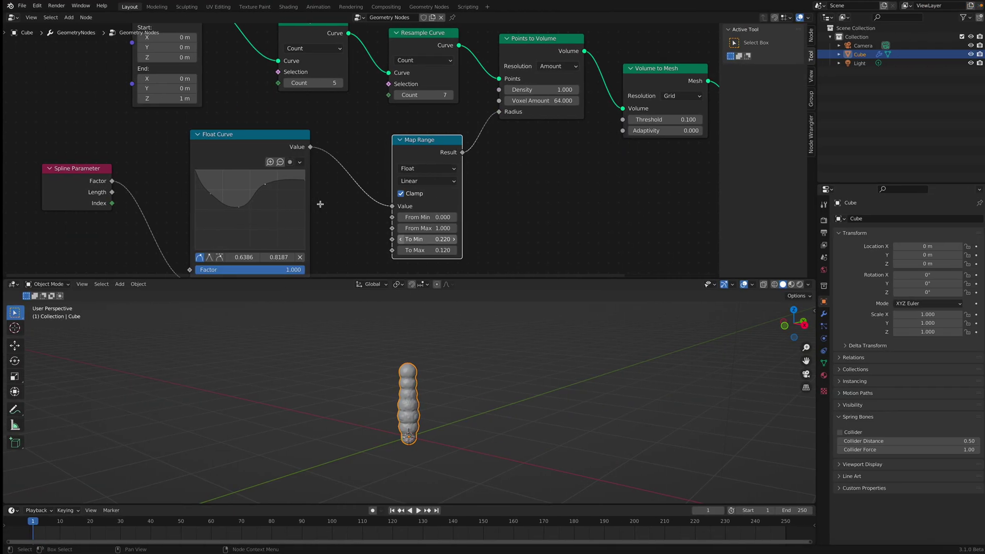
Move the Spline Parameter and Float Curve nodes away from the Map Range to make room for more nodes
middle_drag(77, 162, 253, 162)
drag(254, 161, 91, 139)
drag(386, 117, 287, 106)
Add a Noise Texture node below the Float Curve
scroll(286, 99, down, 1)
key(shift+a)
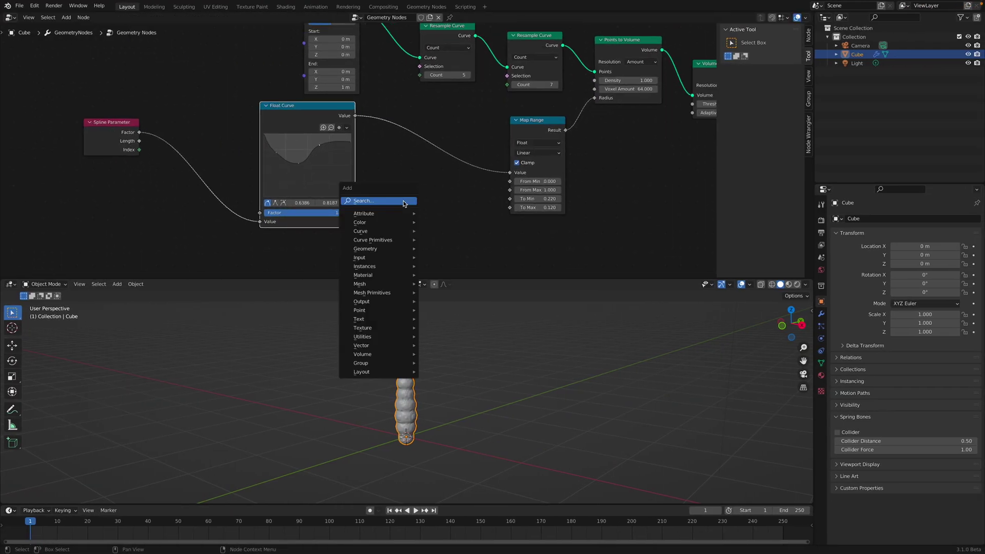
click(404, 201)
text(noise)
key(Down)
key(Return)
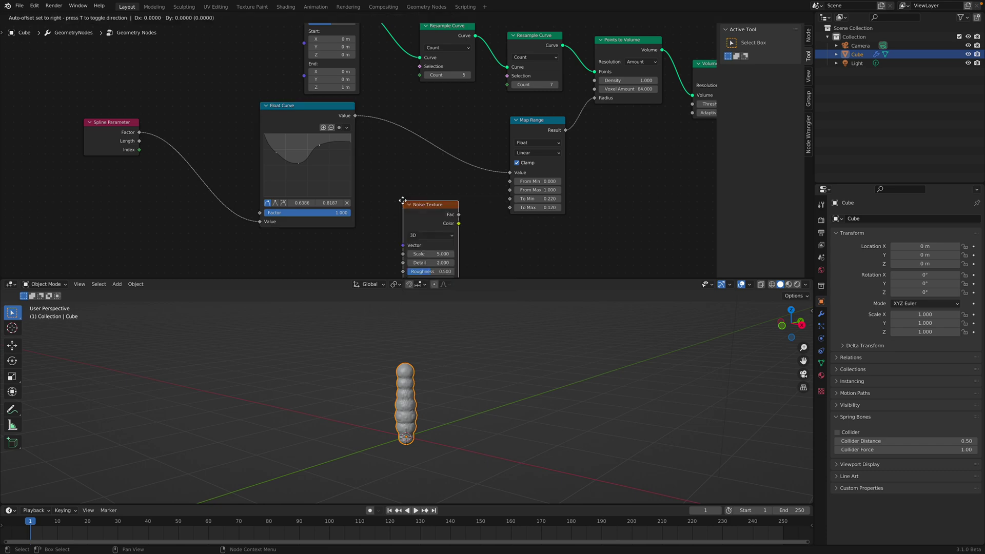
click(273, 250)
middle_drag(417, 205, 413, 187)
Add a Vector Math node between the Float Curve and the Map Range, leaving it unconnected
key(shift+a)
click(412, 184)
text(multip)
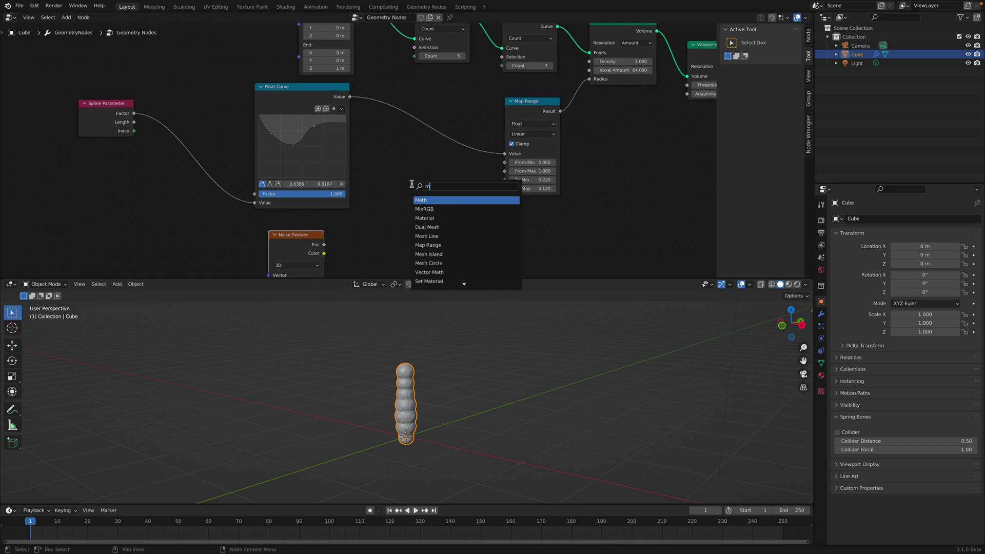
key(BackSpace)
key(BackSpace)
key(BackSpace)
key(BackSpace)
key(BackSpace)
key(BackSpace)
text(math)
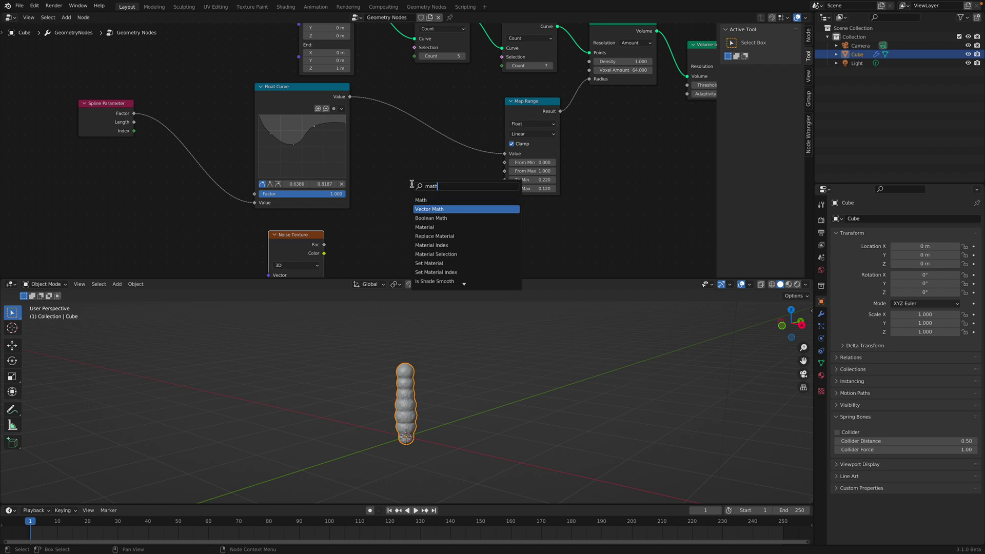
key(Down)
key(Return)
click(396, 132)
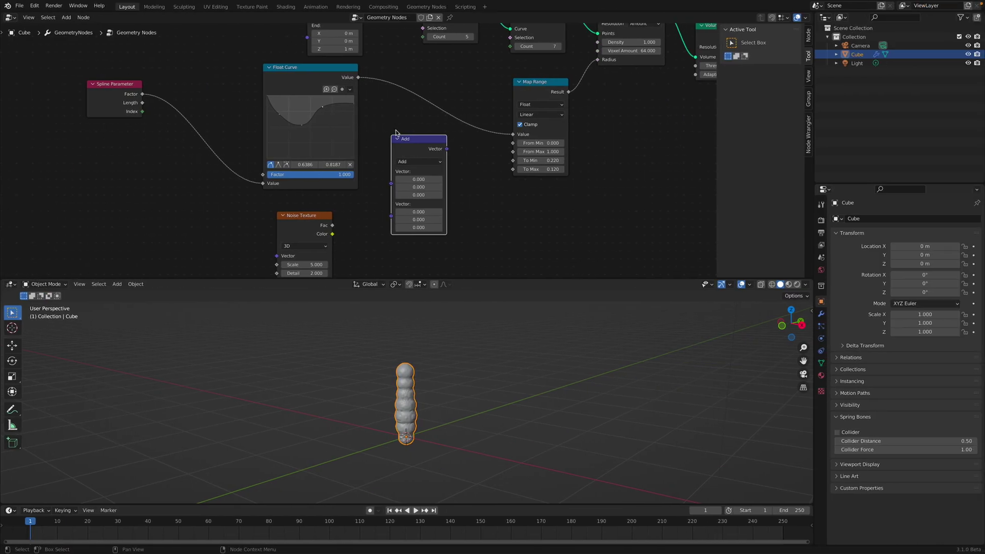
drag(321, 77, 295, 76)
drag(431, 146, 400, 159)
Add a Math node set to Add below the Map Range
key(shift+a)
click(452, 168)
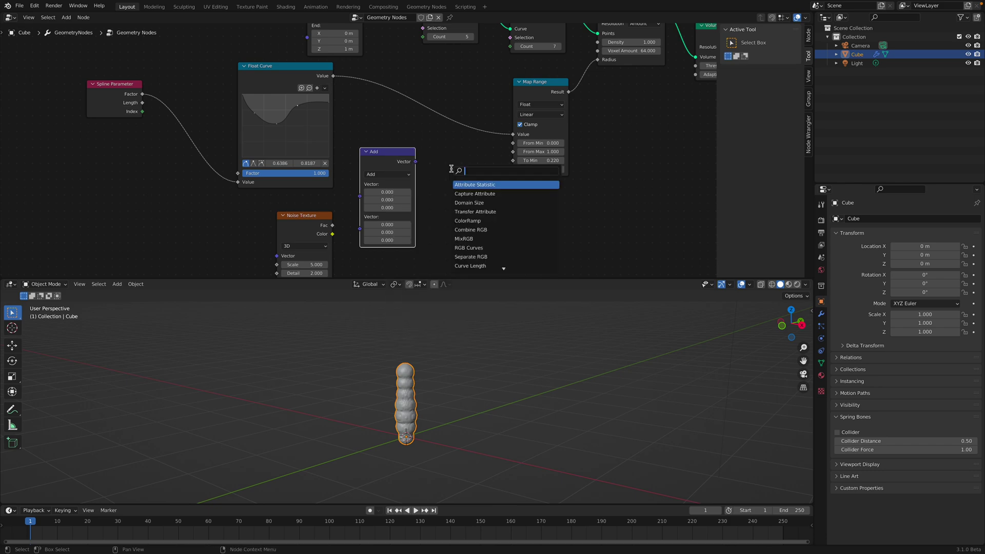
text(add)
key(Return)
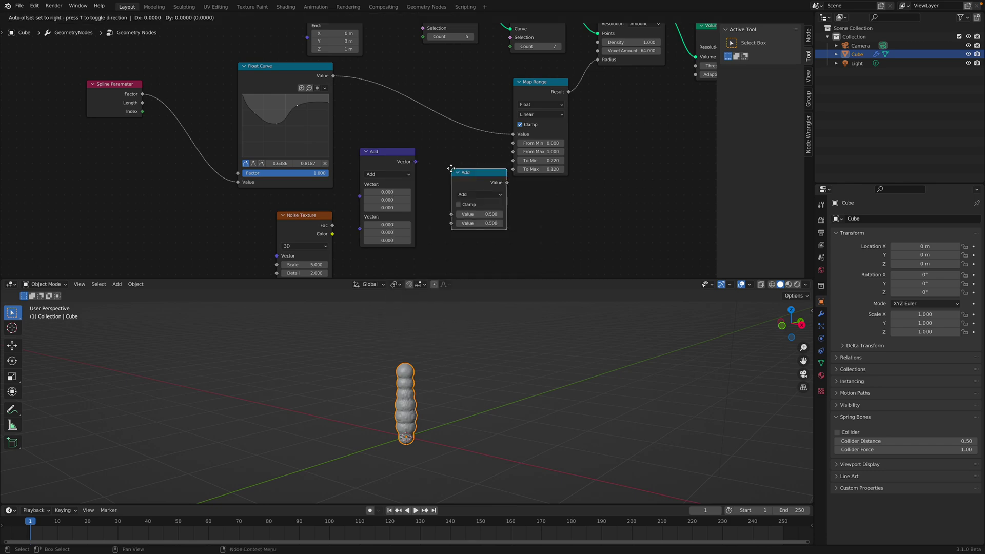
click(472, 195)
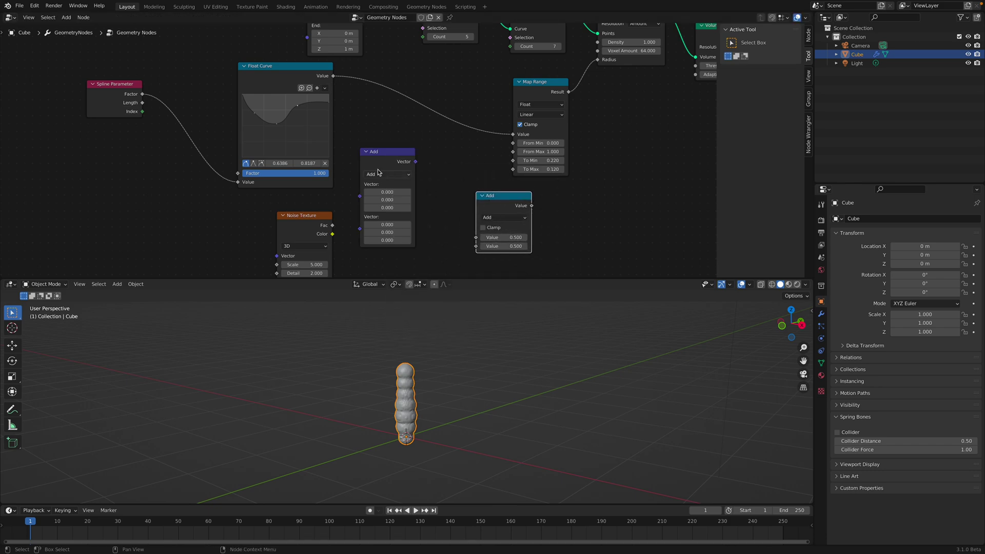
Feed the Float Curve value and the Noise Texture color into the Vector Math Add node, and its output into the Map Range's Value
drag(390, 152, 399, 144)
drag(309, 85, 274, 86)
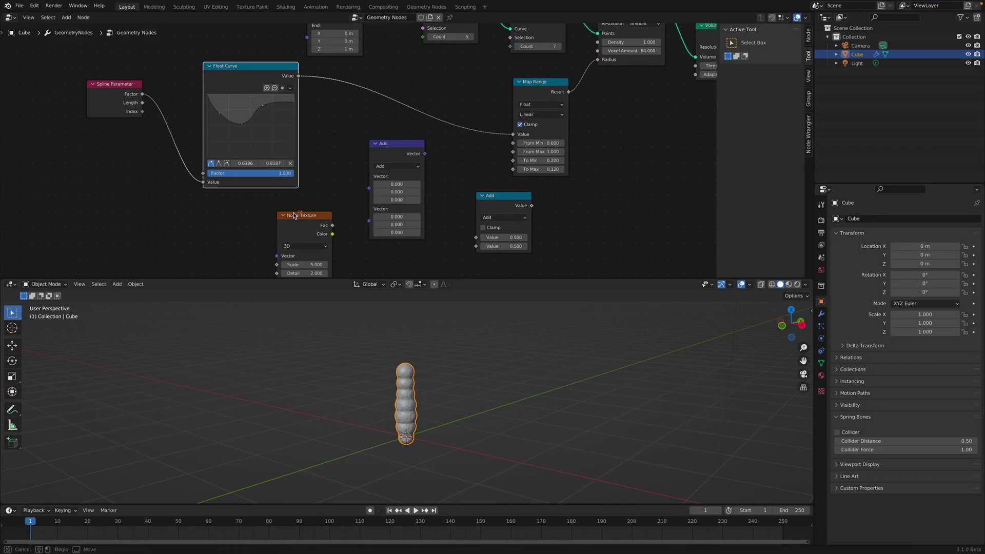
click(296, 221)
drag(296, 224, 261, 216)
click(389, 166)
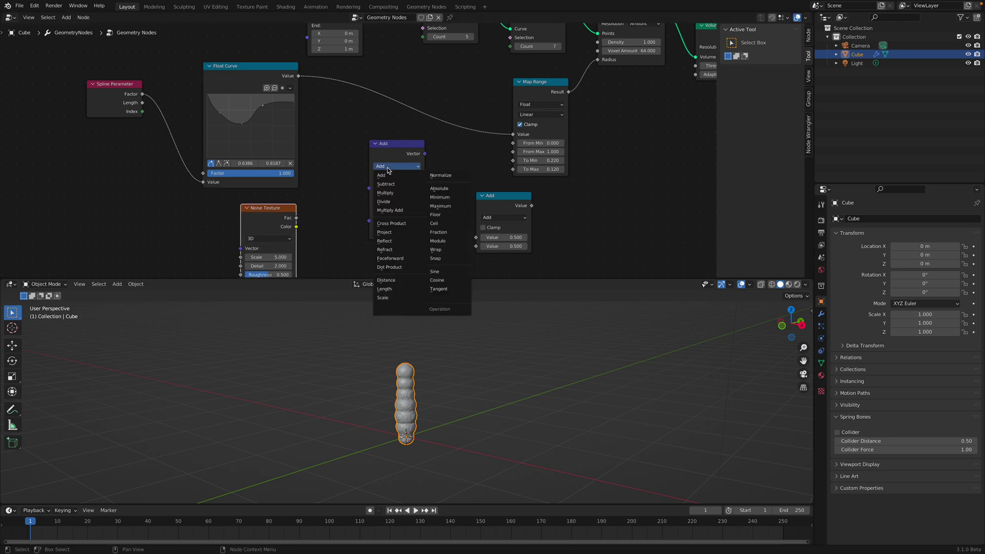
drag(297, 227, 298, 76)
drag(425, 153, 512, 137)
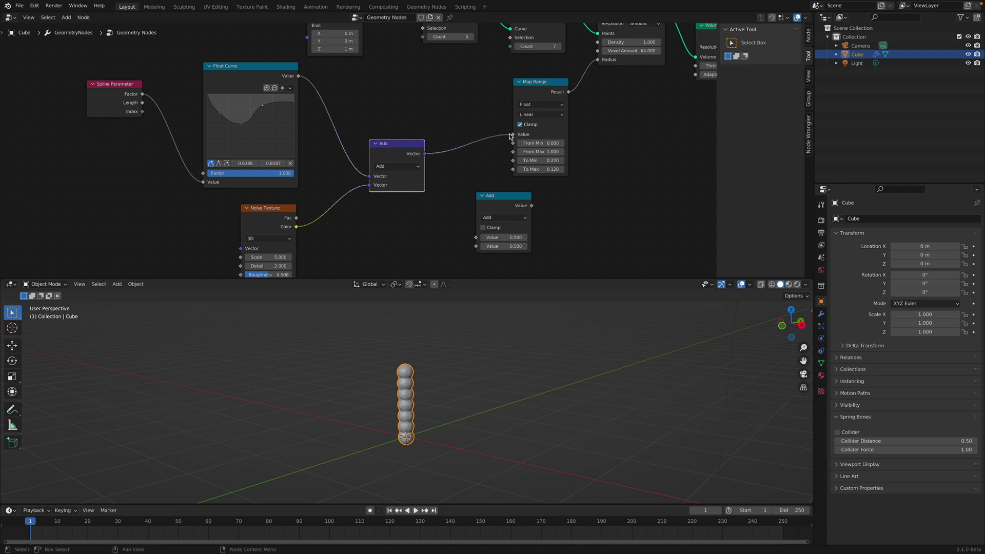
middle_drag(355, 225, 364, 184)
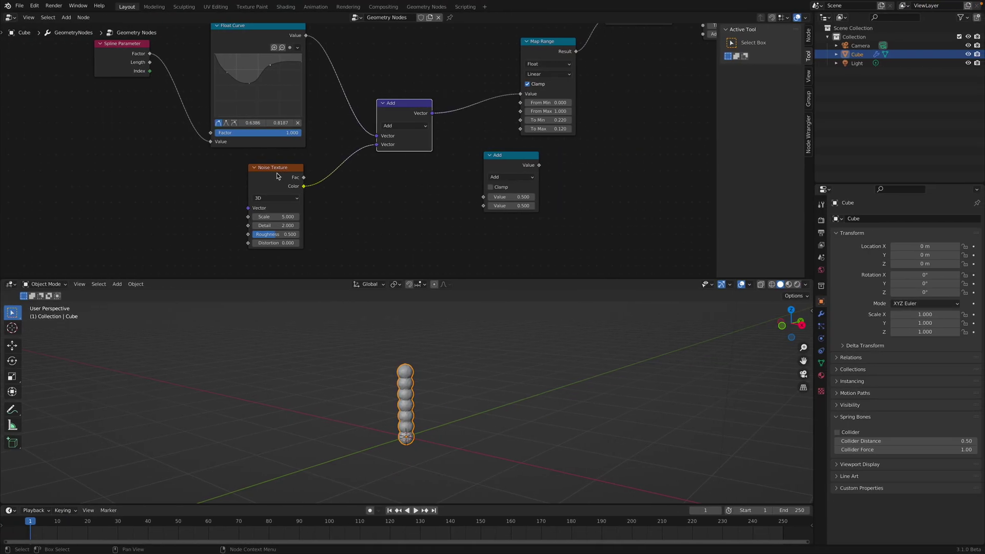
Try inserting the Math Add node between the Noise Texture and the Vector Math node, and delete it
click(513, 156)
drag(516, 158, 300, 170)
click(308, 218)
click(297, 177)
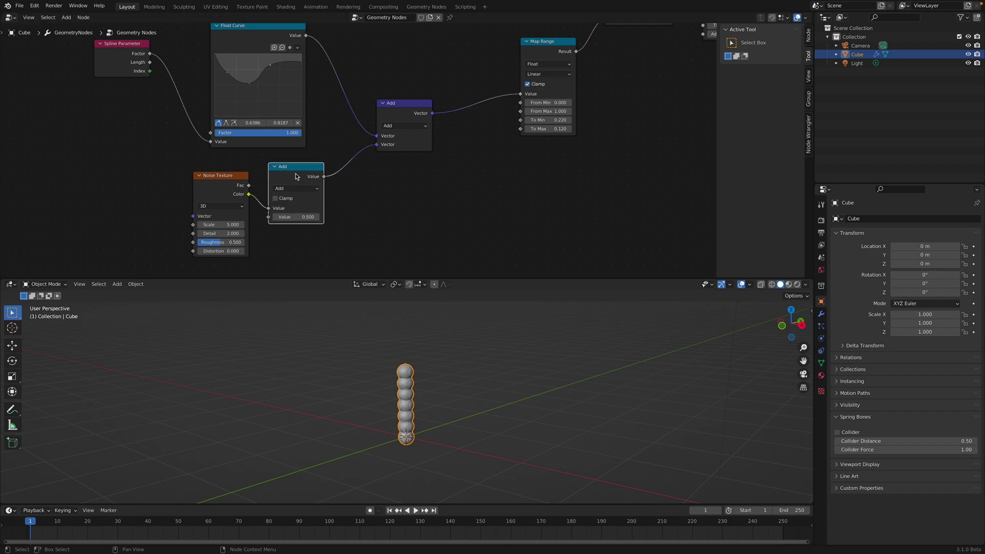
key(x)
Duplicate the Vector Math Add node, feed it the Noise Texture color, and set its second vector to -0.5 on all axes
click(399, 114)
key(shift+d)
click(296, 171)
drag(241, 188, 298, 232)
text(-0.5)
key(Return)
drag(309, 173, 289, 180)
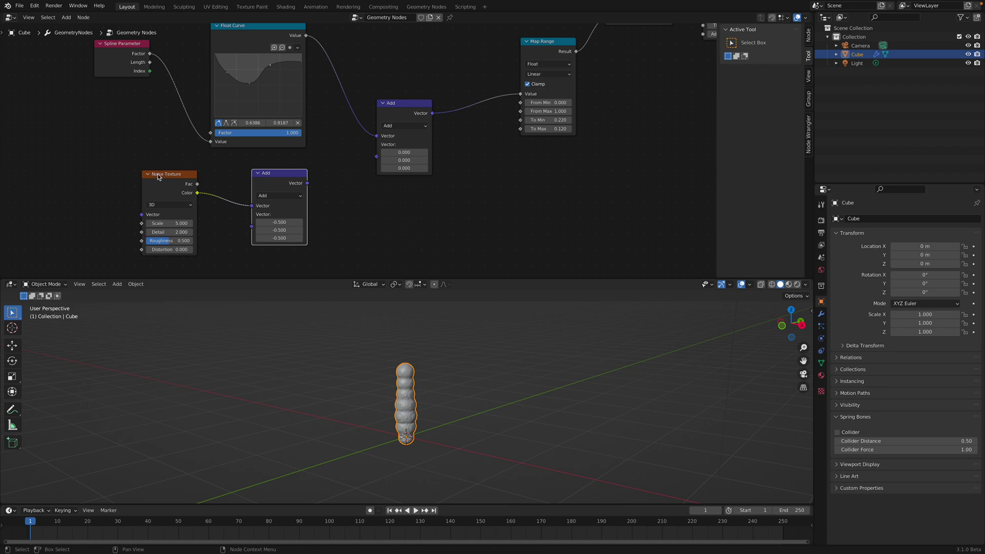
Make room after the duplicated Add node, try a Map Range node there, and delete it
drag(163, 173, 104, 175)
click(257, 173)
drag(294, 174, 191, 185)
click(198, 184)
click(544, 57)
click(296, 199)
key(shift+a)
text(smap)
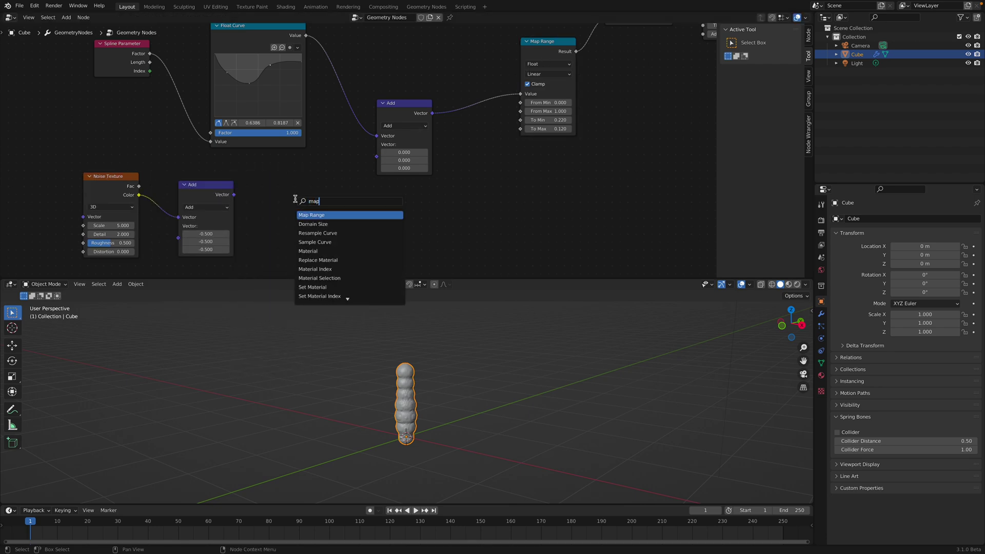
key(Return)
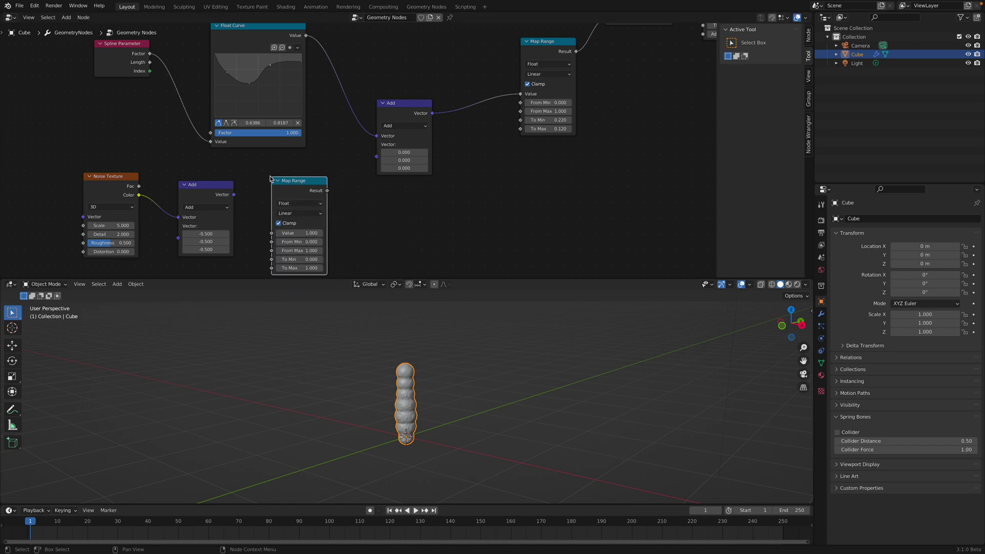
drag(234, 195, 273, 232)
middle_drag(258, 178, 259, 174)
click(292, 180)
key(x)
Connect the duplicated Add node to the first Add node's second vector input, and move it and the Noise Texture closer
drag(235, 191, 379, 152)
drag(230, 182, 298, 175)
drag(135, 178, 190, 179)
drag(269, 188, 252, 191)
Insert a Vector Math node set to Scale with a scale of 3.600 between the two Add nodes, and save the file
key(shift+a)
text(vector m)
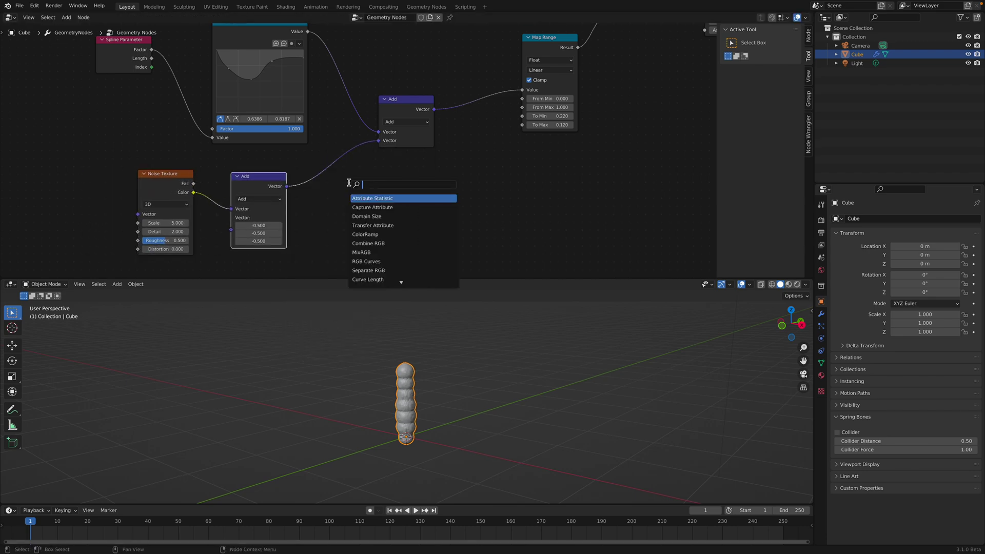
key(Return)
click(402, 217)
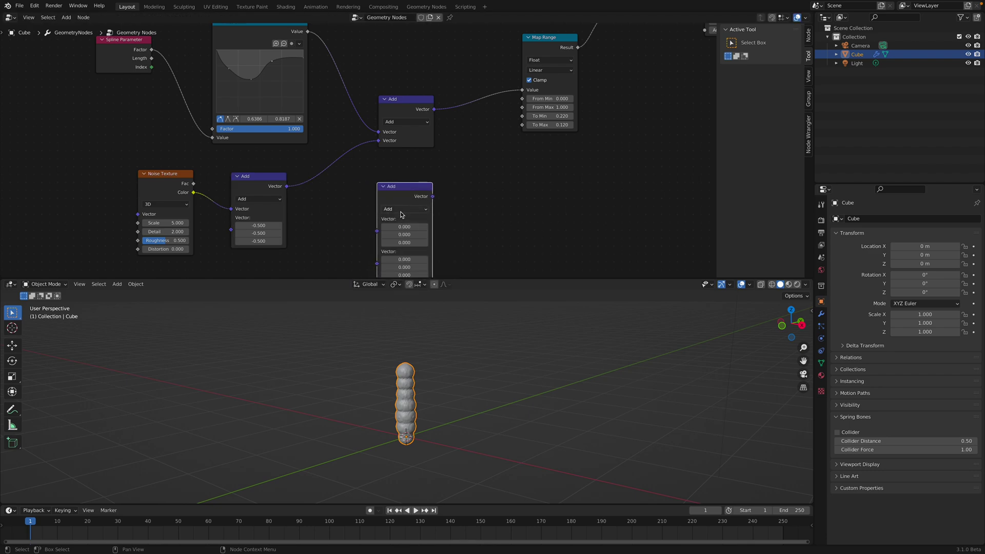
click(402, 215)
click(413, 335)
drag(401, 186, 343, 163)
drag(348, 203, 420, 204)
key(ctrl+s)
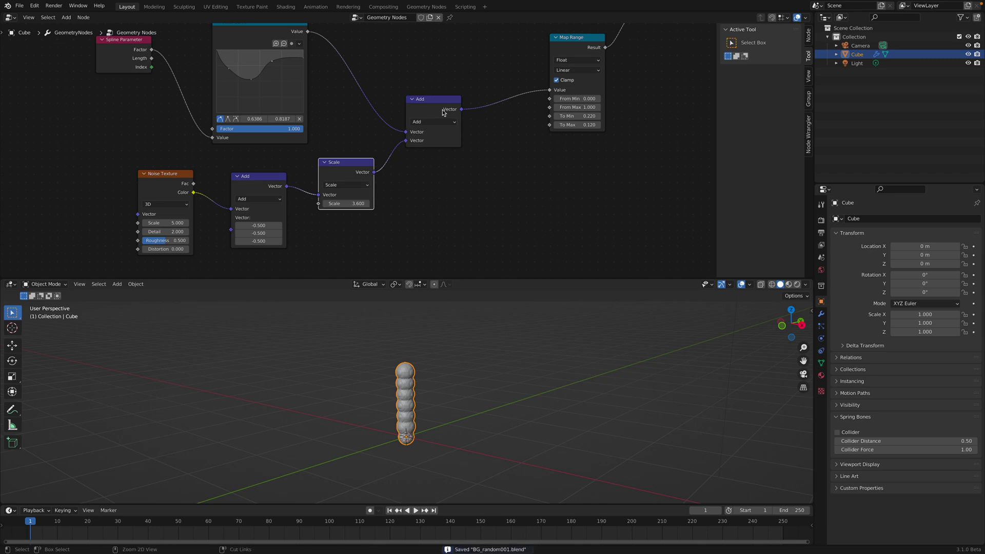
Move the Vector Math node that feeds the Map Range upward and change its operation to Multiply
drag(443, 113, 448, 93)
click(438, 102)
click(444, 129)
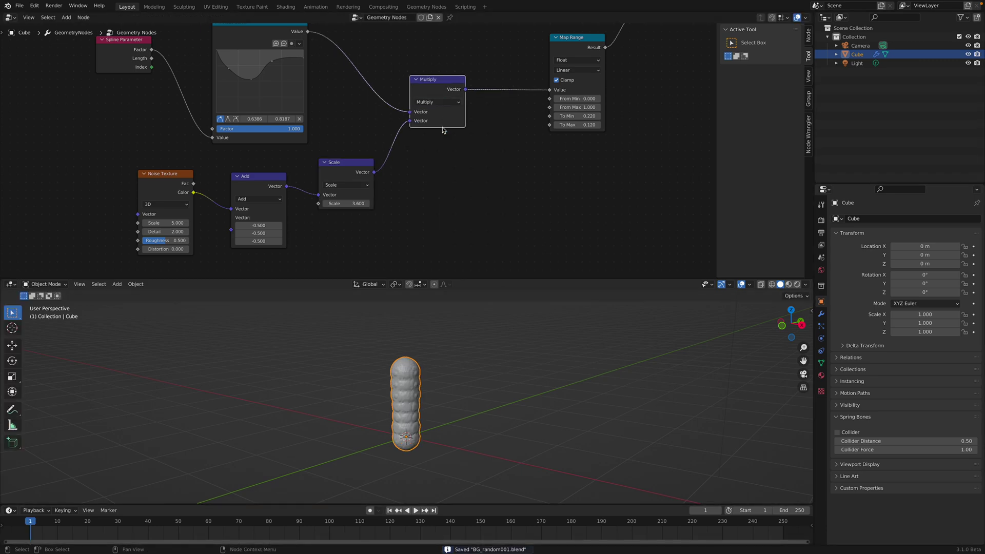
Set the scale of the Vector Math node feeding the Multiply node to 1, and raise it to 21.400
click(348, 203)
text(1)
key(Return)
drag(358, 204, 471, 204)
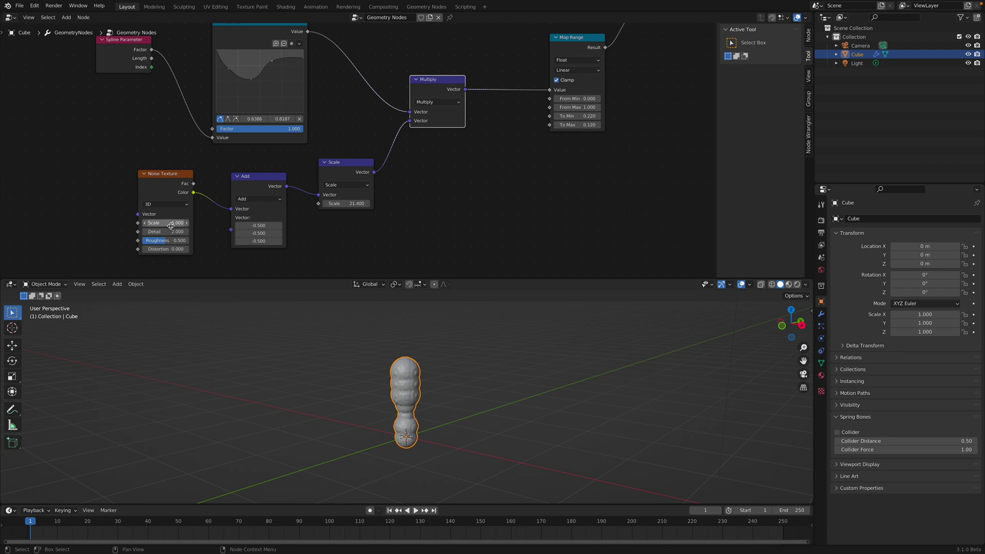
Switch the Noise Texture to 4D, adjust its W and scale values, and save the file
click(170, 207)
click(165, 240)
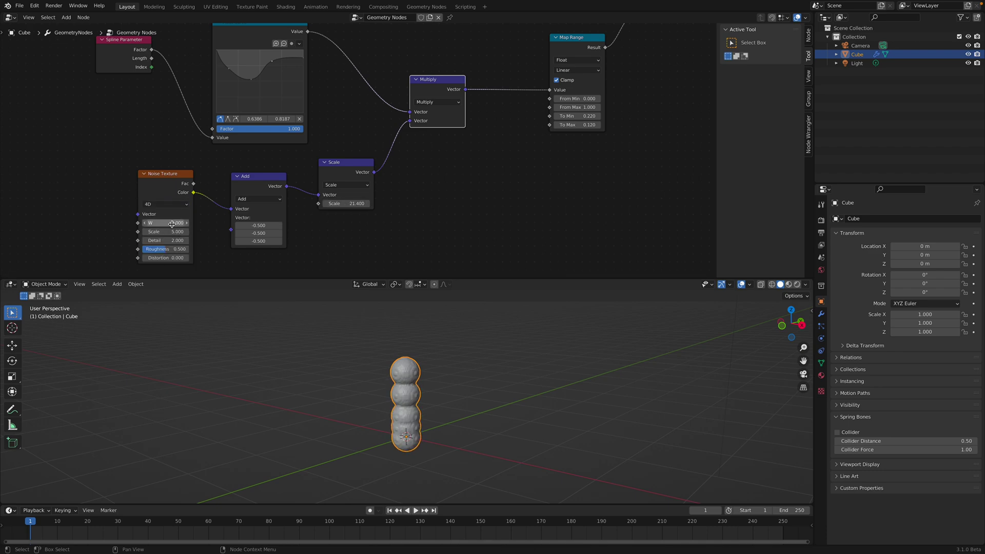
drag(165, 231, 185, 224)
key(ctrl+s)
Set the count of the second Resample Curve node to 25
drag(264, 192, 266, 183)
middle_drag(442, 96, 366, 151)
drag(367, 149, 362, 148)
scroll(363, 149, down, 1)
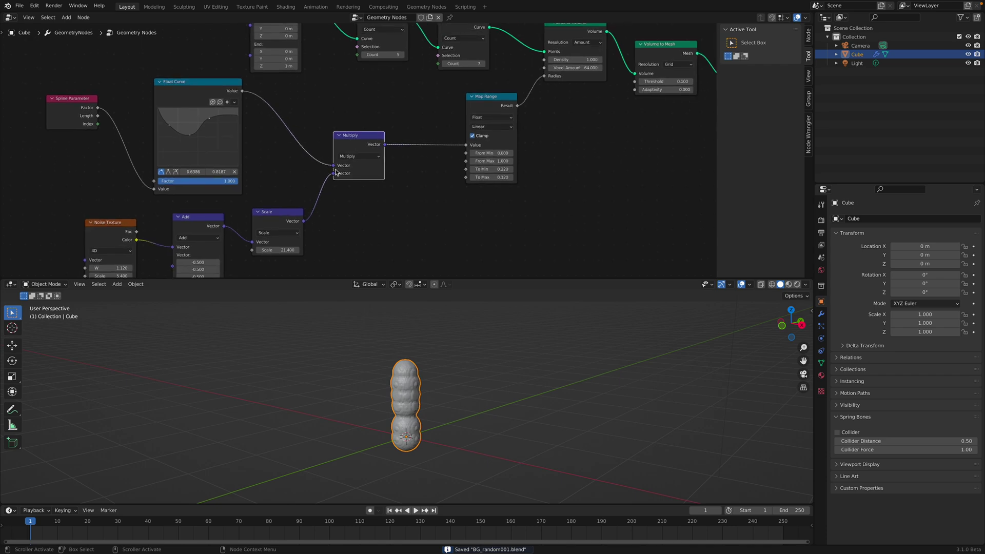
middle_drag(398, 371, 420, 392)
scroll(378, 184, down, 3)
middle_drag(412, 153, 368, 208)
scroll(354, 155, up, 4)
drag(226, 60, 243, 45)
drag(326, 85, 327, 71)
scroll(329, 77, up, 2)
drag(438, 92, 444, 97)
drag(365, 69, 421, 44)
key(Escape)
mouse_move(445, 144)
shift+mouse_down()
mouse_move(465, 144)
mouse_move(450, 144)
shift+mouse_up()
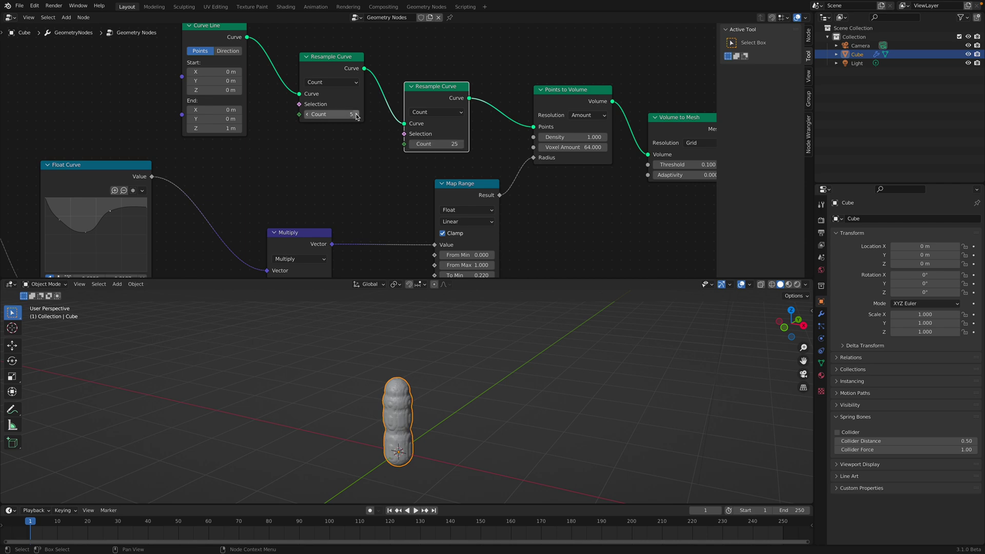
Move the Curve Line and first Resample Curve nodes away from the second Resample Curve to make room between them
mouse_move(354, 114)
mouse_down()
mouse_move(328, 114)
mouse_move(358, 111)
mouse_up()
drag(330, 63, 314, 56)
middle_drag(286, 56, 307, 104)
drag(220, 75, 161, 50)
drag(349, 138, 295, 123)
middle_drag(296, 123, 294, 167)
scroll(305, 88, up, 2)
scroll(293, 120, down, 2)
Insert a Set Position node between the two Resample Curve nodes
key(shift+a)
click(354, 129)
text(set )
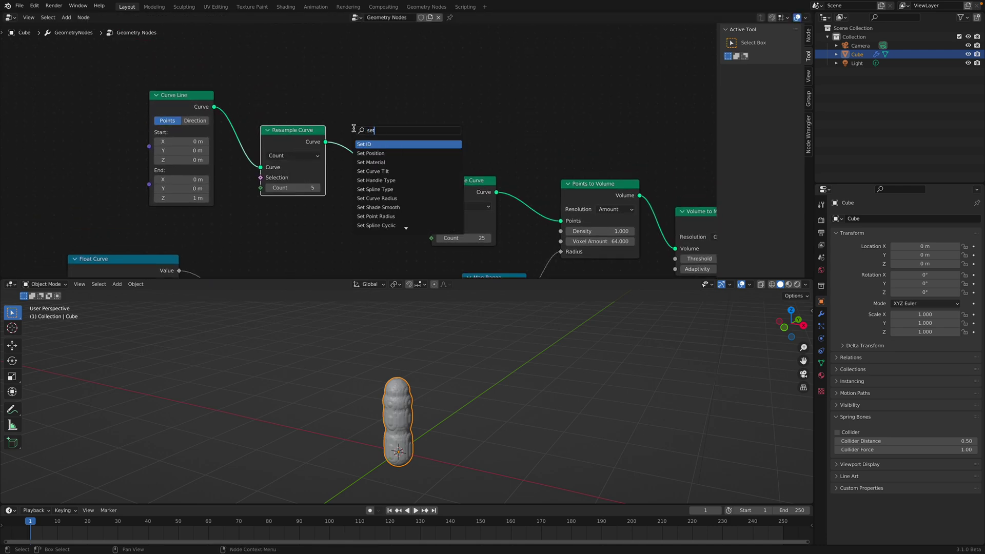
text(po)
key(Return)
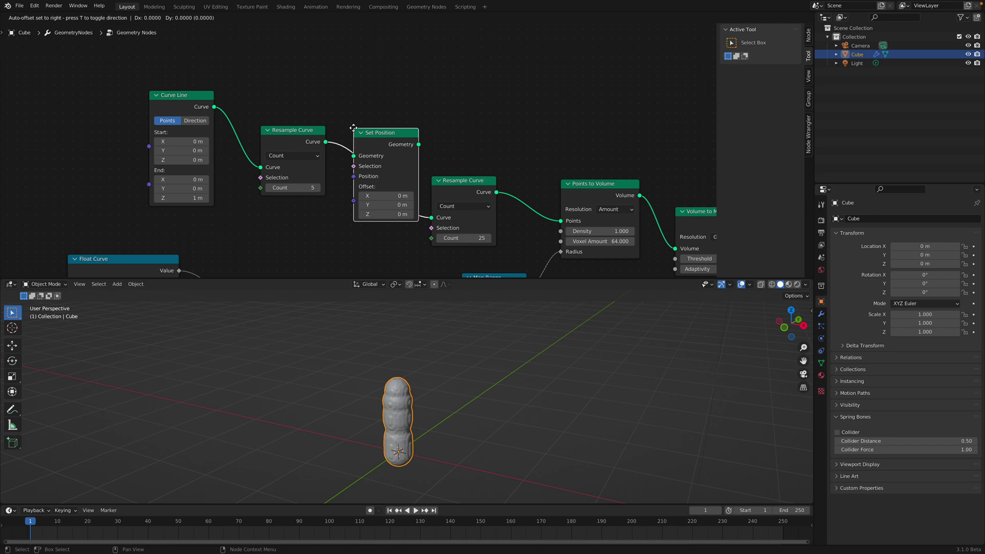
click(364, 96)
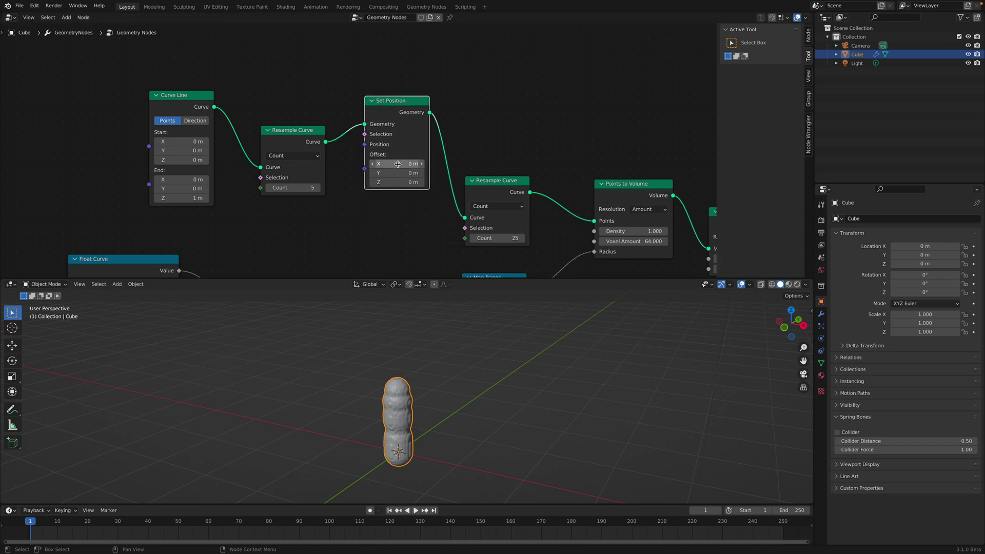
Add a Random Value node above the first Resample Curve and set its data type to Vector
middle_drag(353, 133, 367, 182)
key(shift+a)
click(330, 129)
text(randpm)
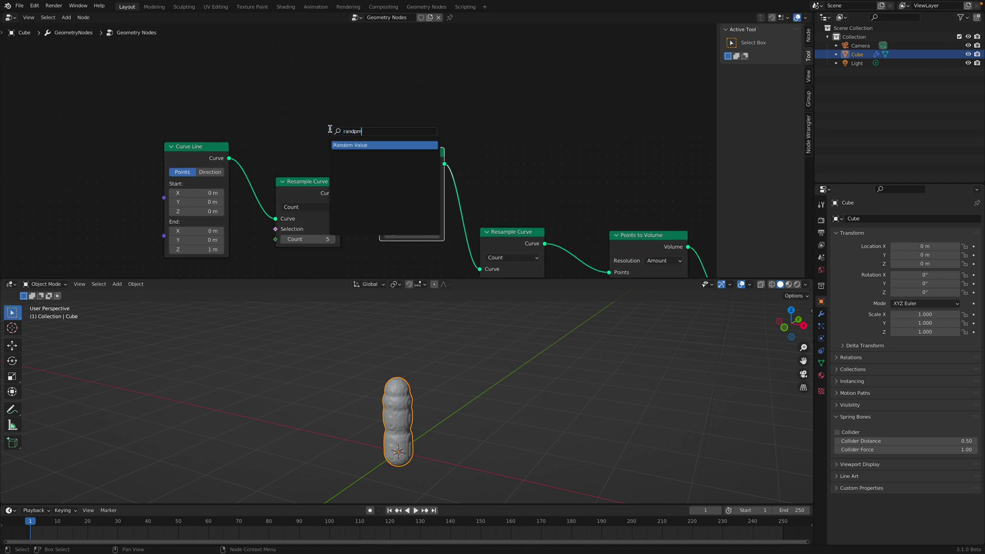
key(Return)
click(280, 88)
click(305, 113)
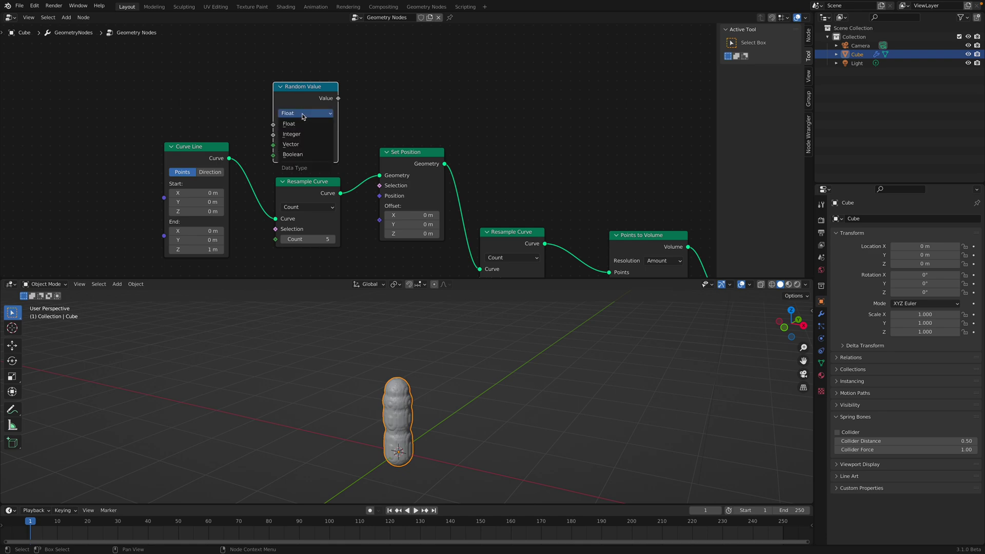
click(301, 144)
scroll(308, 81, down, 2)
Set the Random Value minimum to -1 on all three axes and connect its output to Set Position's Offset
click(297, 76)
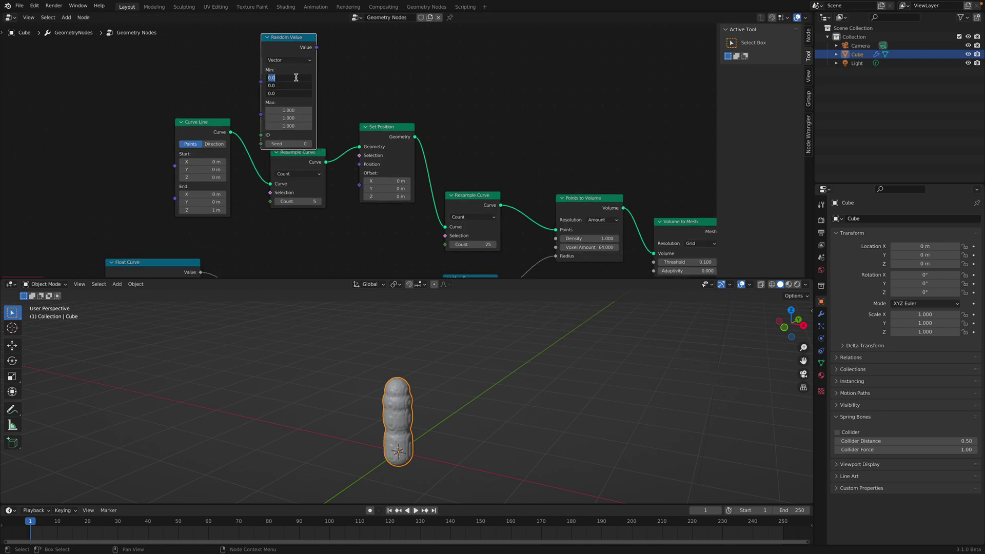
text(-1)
key(Return)
drag(302, 64, 363, 185)
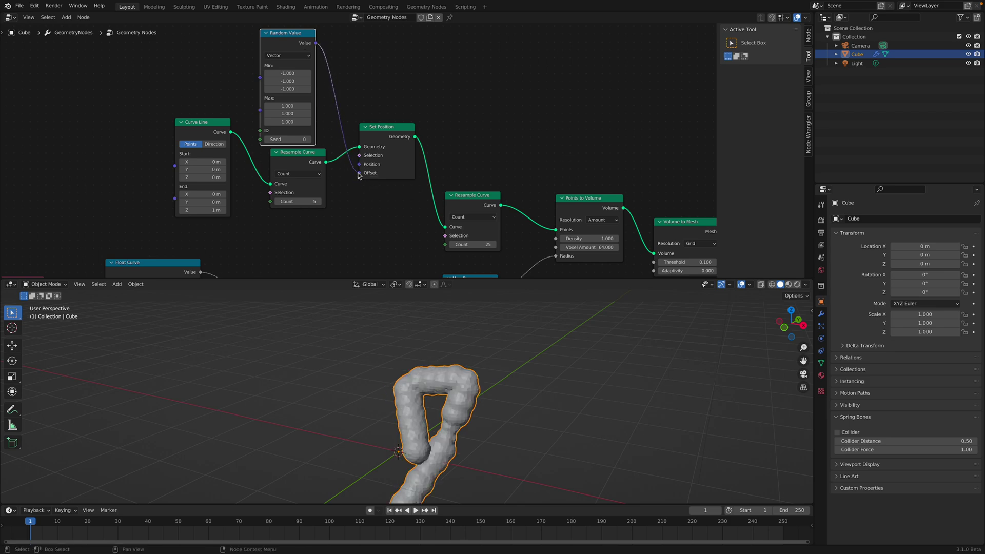
Set the Random Value seed to 52, save the file, and move the first Resample Curve clear of it
mouse_move(298, 139)
mouse_down()
mouse_move(328, 139)
mouse_move(308, 143)
mouse_up()
key(ctrl+s)
middle_drag(307, 144, 260, 107)
scroll(272, 94, down, 1)
drag(327, 123, 276, 171)
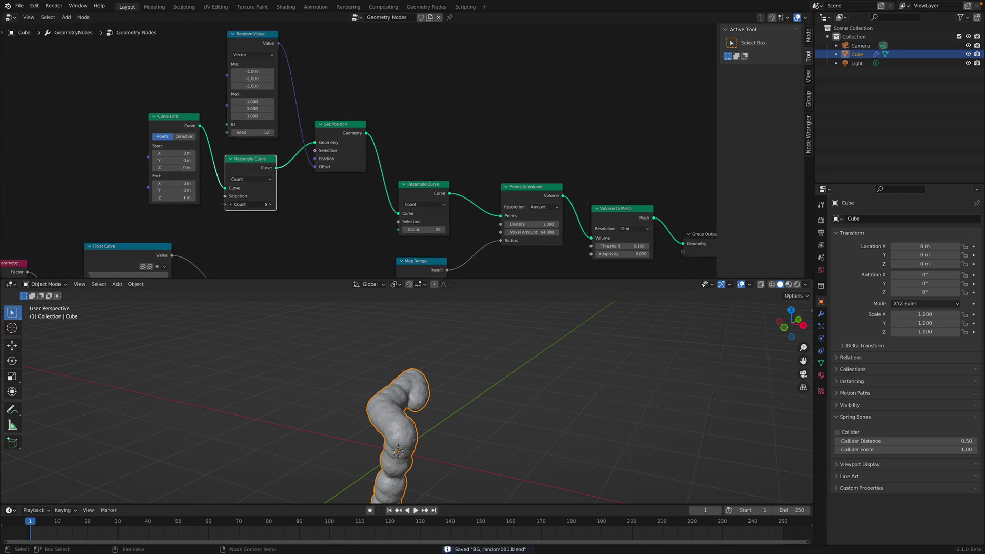
Set the first Resample Curve's count to 7 and the second one's count to 55
click(270, 204)
middle_drag(301, 230, 300, 183)
middle_drag(451, 401, 460, 402)
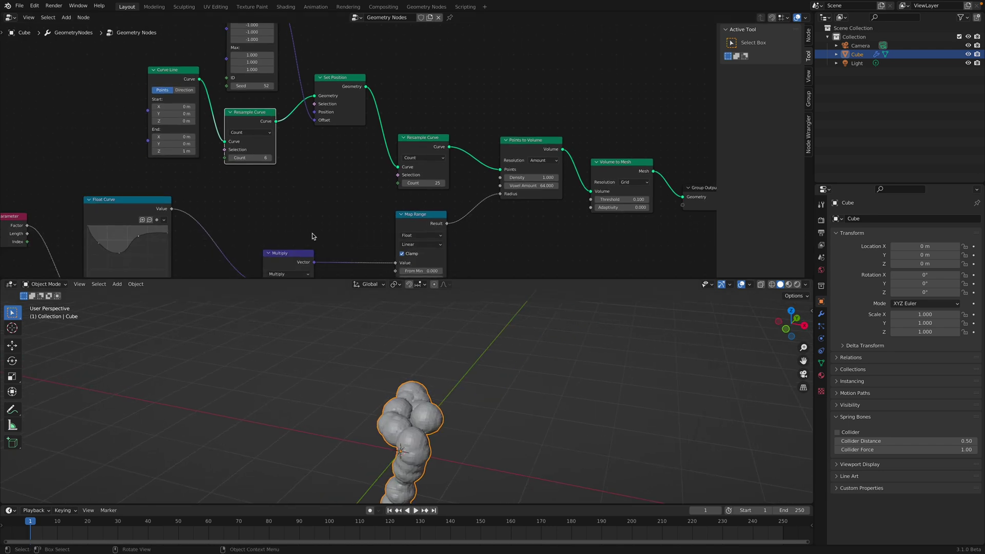
click(269, 158)
click(269, 158)
middle_drag(450, 351, 316, 218)
click(231, 158)
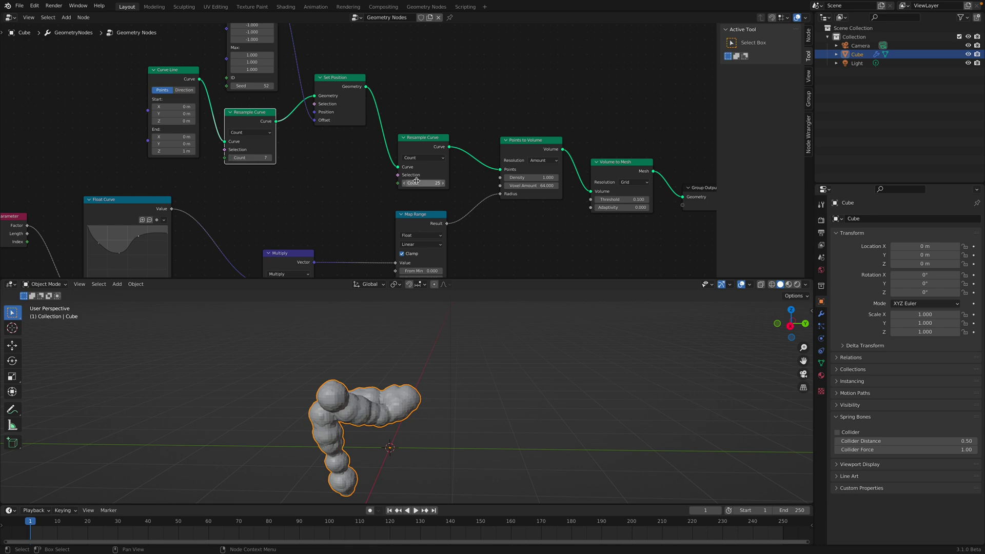
drag(415, 183, 414, 179)
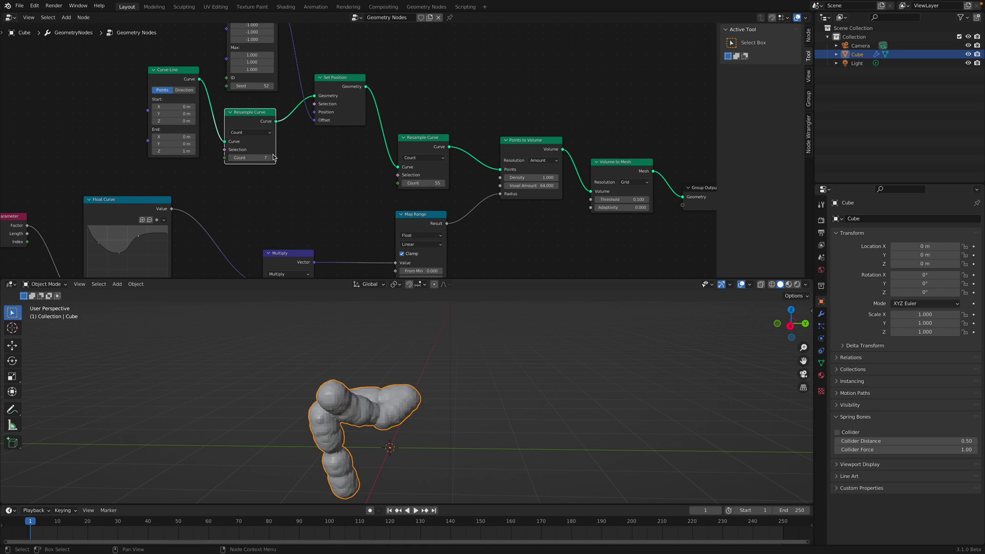
Set the Map Range node's To Min to 0.120 and To Max to 0.280, and save the file
middle_drag(427, 242, 448, 164)
key(ctrl+s)
drag(445, 208, 442, 266)
middle_drag(441, 329, 391, 364)
key(ctrl+s)
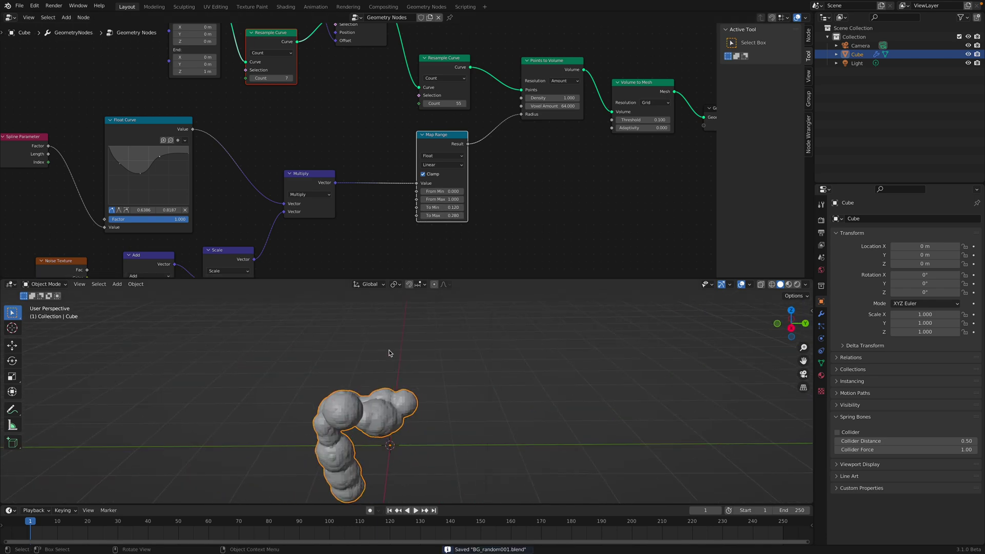
Move the Multiply node closer to the Map Range and check the reference node tree
middle_drag(334, 188, 354, 182)
drag(342, 166, 358, 161)
scroll(356, 157, down, 2)
middle_drag(355, 156, 373, 150)
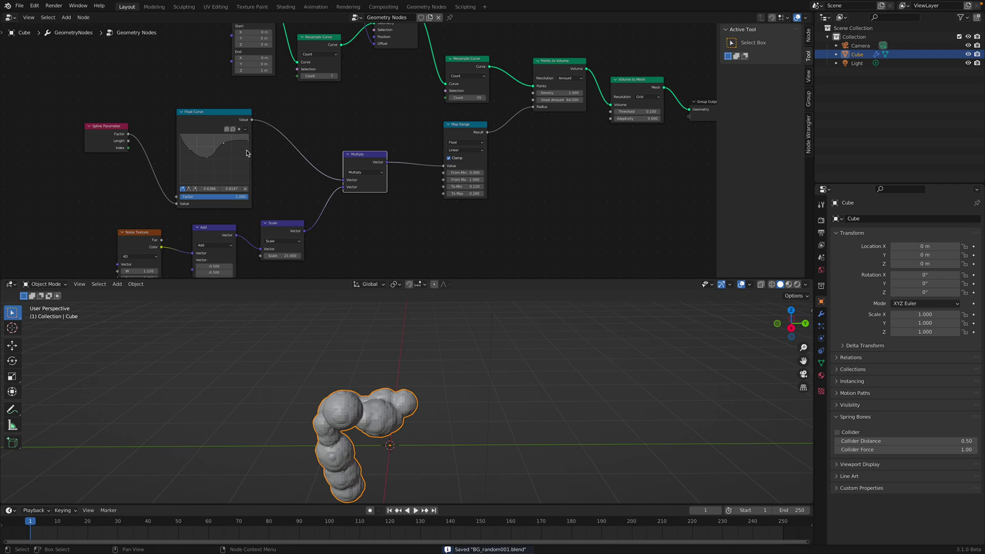
middle_drag(490, 347, 504, 363)
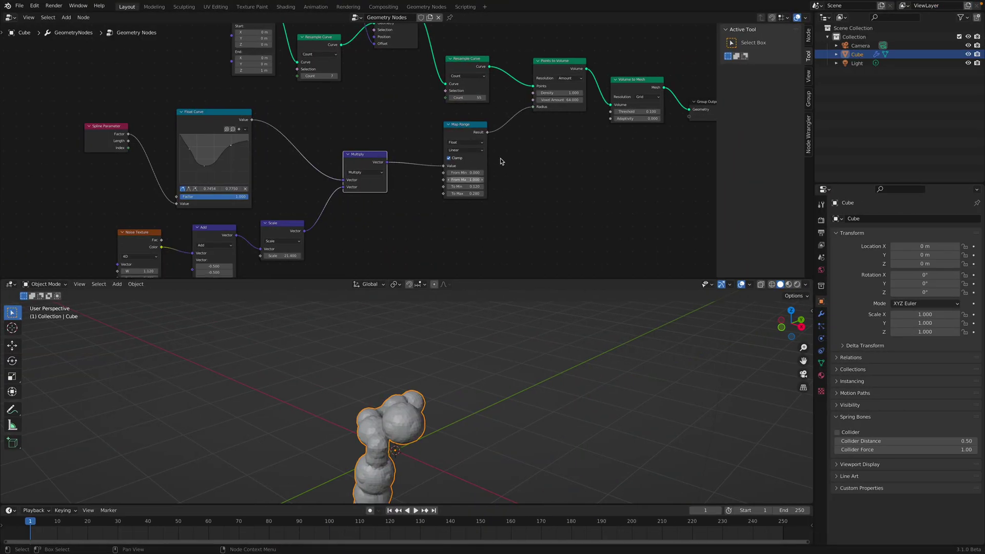
Set the Volume to Mesh node's adaptivity to 1.000 and save the file
scroll(500, 158, up, 3)
middle_drag(317, 201, 443, 232)
drag(442, 226, 482, 224)
middle_drag(497, 377, 465, 354)
key(ctrl+s)
drag(459, 179, 454, 143)
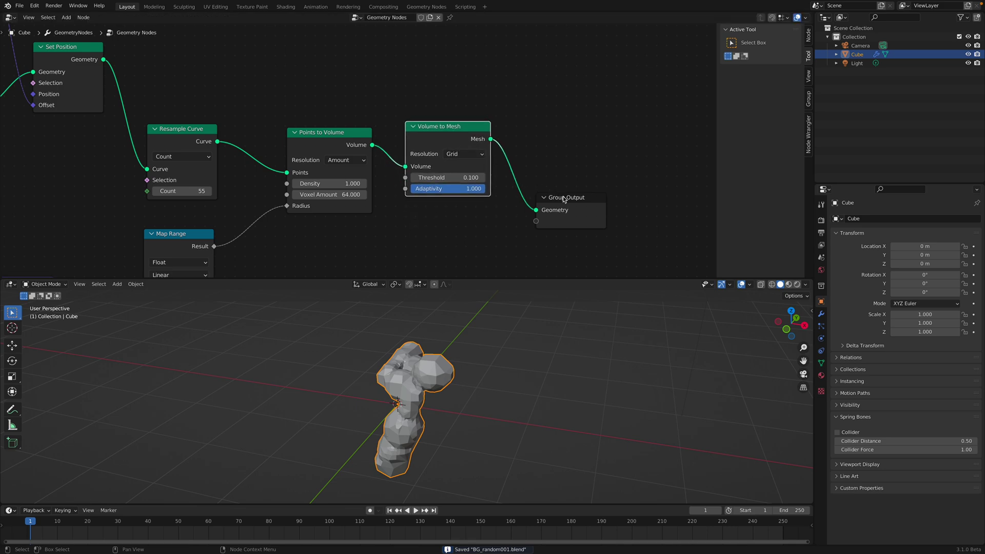
Move the Group Output aside and insert a Triangulate node between it and Volume to Mesh
drag(559, 195, 580, 185)
middle_drag(532, 350, 386, 263)
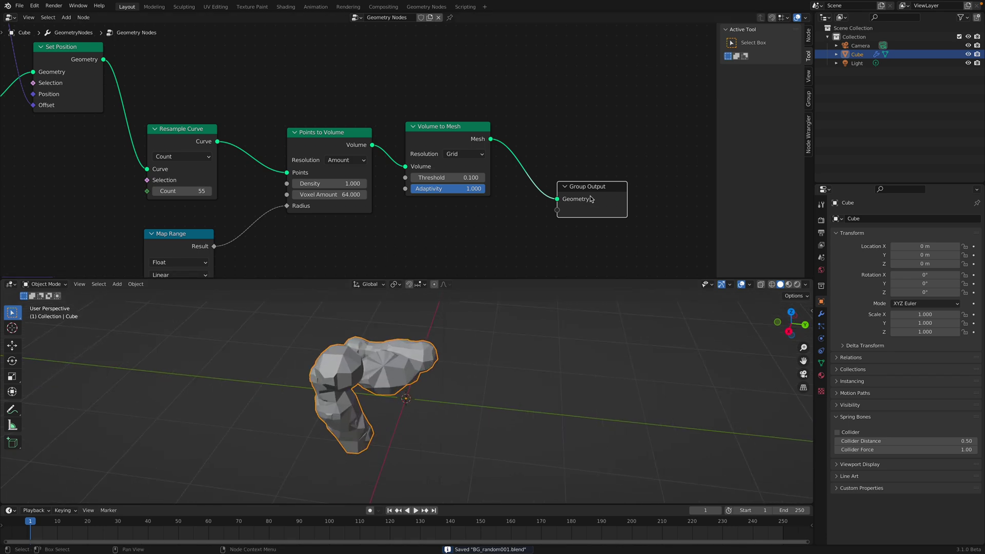
drag(591, 199, 621, 205)
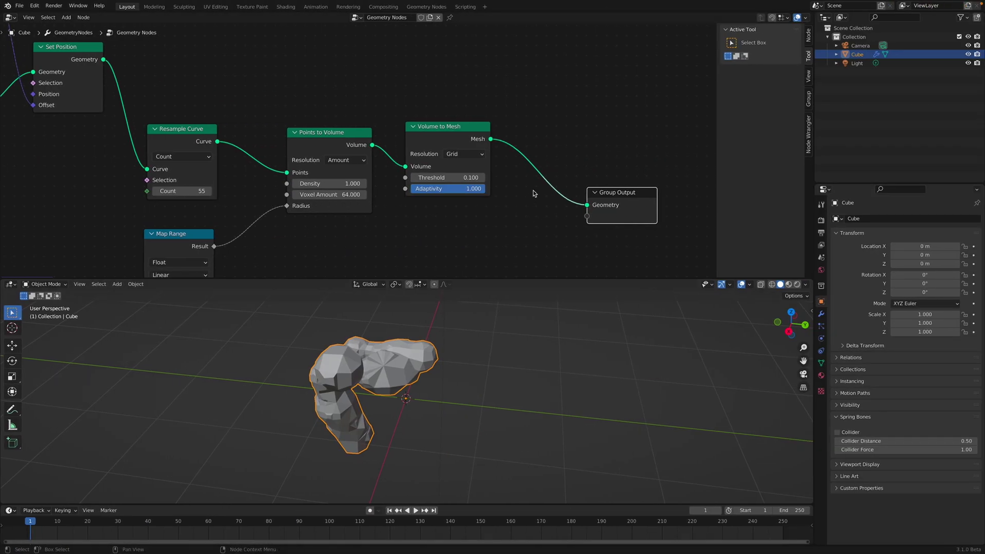
middle_drag(518, 146, 490, 142)
key(shift+a)
click(490, 139)
text(tra)
key(BackSpace)
text(ia)
key(Return)
click(430, 124)
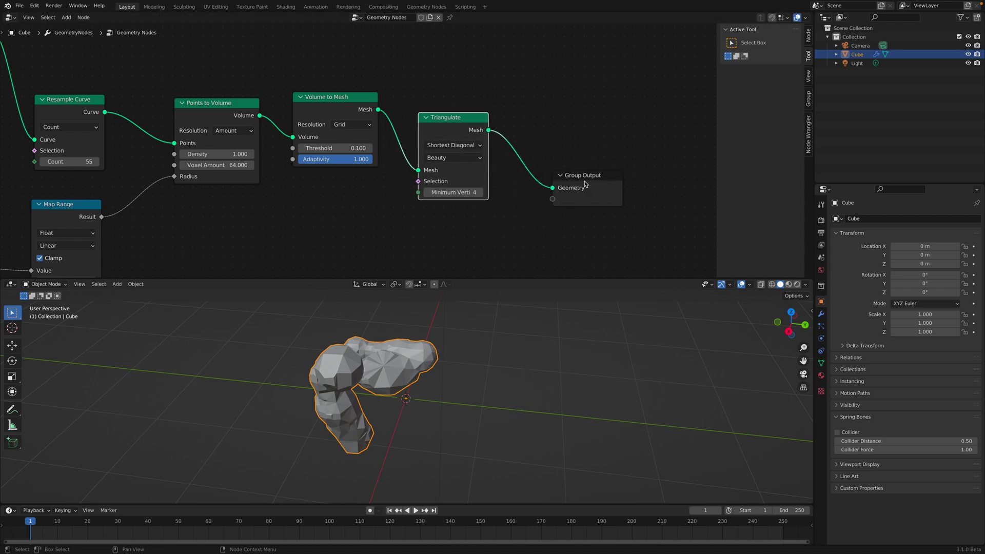
Insert a Dual Mesh node between Triangulate and the Group Output, and save the file
drag(584, 180, 660, 189)
middle_drag(566, 160, 446, 160)
key(shift+a)
click(440, 116)
text(du)
key(Return)
click(441, 149)
key(ctrl+s)
middle_drag(426, 332, 389, 382)
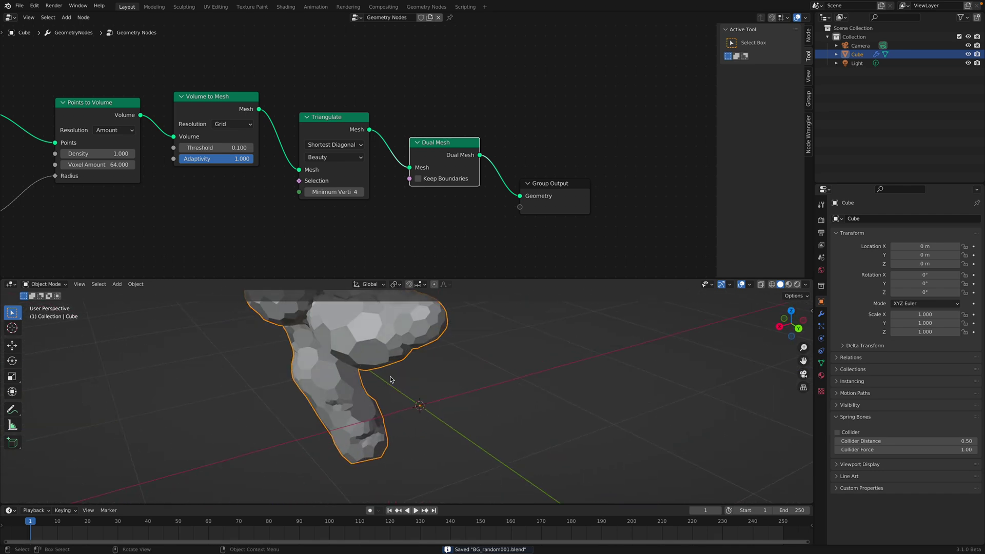
Set the Random Value seed to 112 and move the Curve Line and Random Value nodes away from Set Position
scroll(388, 382, down, 3)
scroll(277, 179, down, 4)
middle_drag(267, 171, 530, 171)
scroll(197, 144, down, 3)
middle_drag(196, 142, 406, 175)
scroll(406, 175, up, 5)
middle_drag(422, 108, 414, 127)
drag(414, 117, 472, 117)
middle_drag(375, 53, 373, 88)
drag(318, 132, 236, 146)
drag(411, 35, 327, 34)
Insert a Vector Math node set to Scale with a scale of 0.220 between Random Value and Set Position, and save
key(shift+a)
click(421, 135)
text(vector)
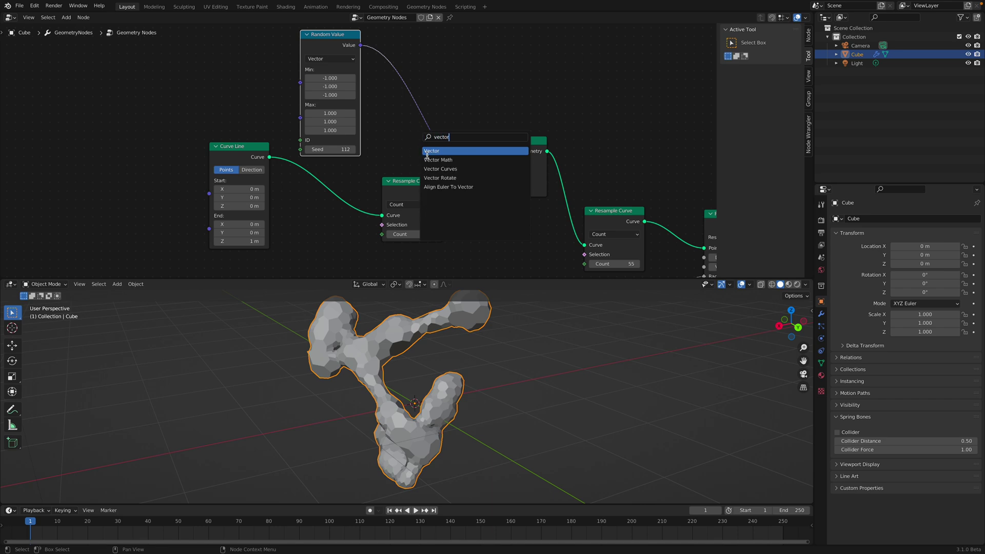
click(427, 160)
click(429, 81)
click(430, 82)
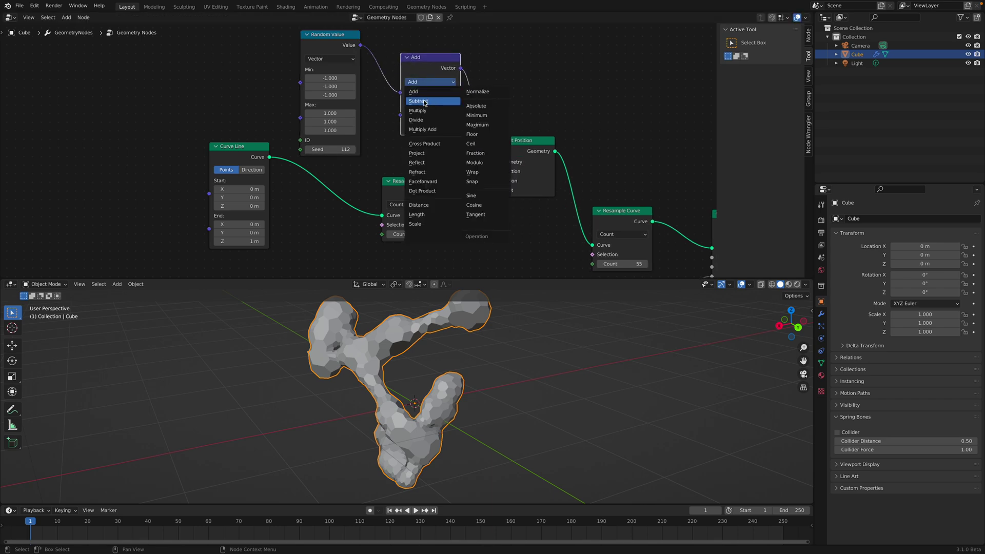
click(416, 223)
drag(432, 102, 399, 102)
key(ctrl+s)
Change the Random Value seed, lengthen the Curve Line to an End Z of about 4.06 m, and save the file
drag(334, 150, 356, 149)
scroll(454, 227, down, 3)
middle_drag(455, 227, 452, 162)
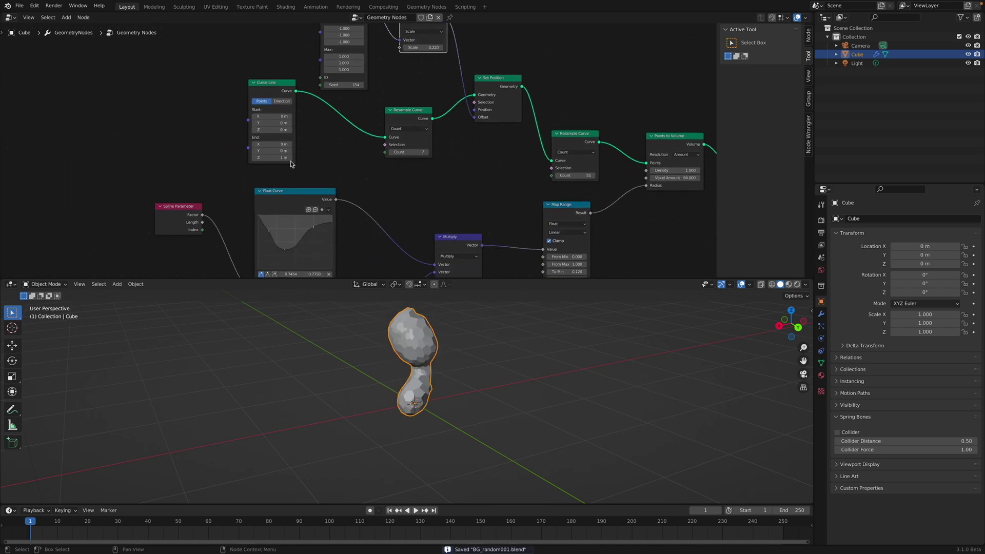
drag(272, 158, 300, 157)
shift+middle_drag(486, 375, 464, 462)
scroll(486, 443, down, 4)
drag(275, 158, 281, 158)
middle_drag(506, 390, 509, 383)
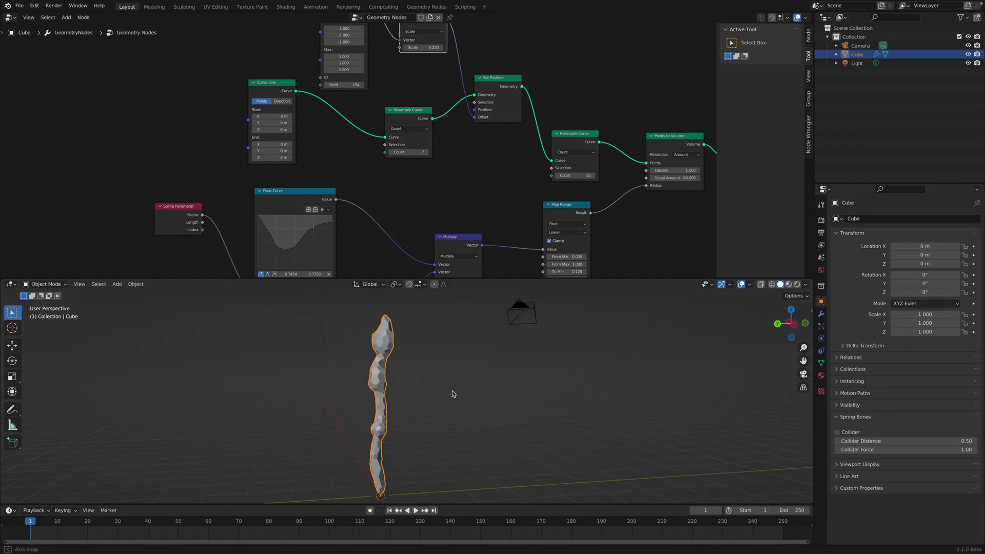
mouse_move(452, 390)
middle_down()
mouse_move(463, 387)
mouse_move(437, 388)
middle_up()
key(ctrl+s)
Reposition the Curve Line node and set its End Z to 4 m after trying 5 m
middle_drag(335, 124, 316, 146)
mouse_move(271, 176)
mouse_down()
mouse_move(297, 188)
mouse_move(281, 189)
mouse_up()
click(280, 190)
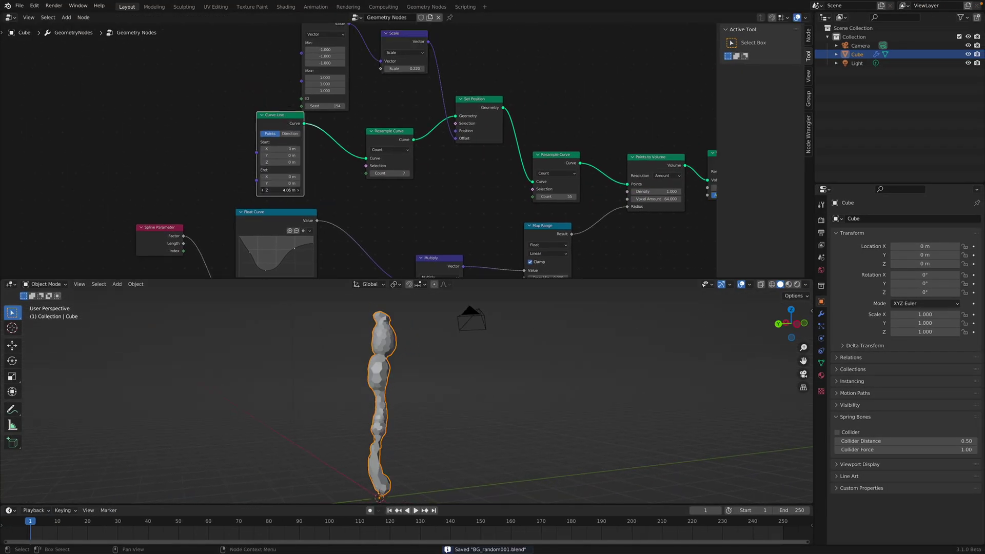
text(5)
key(Return)
text(4)
key(Return)
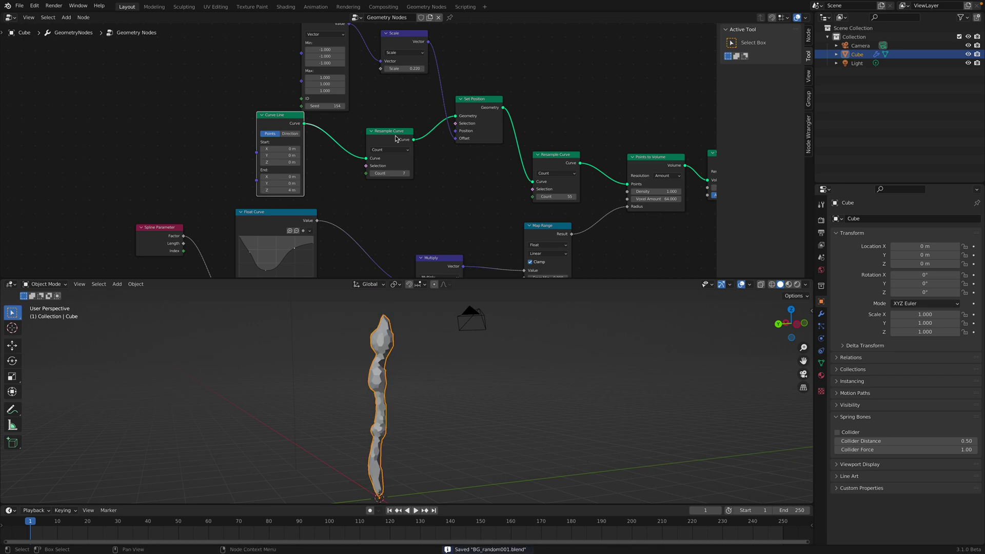
Move the first Resample Curve closer to the Curve Line, and try a count of 8 before returning it to 7
drag(396, 138, 384, 135)
click(395, 170)
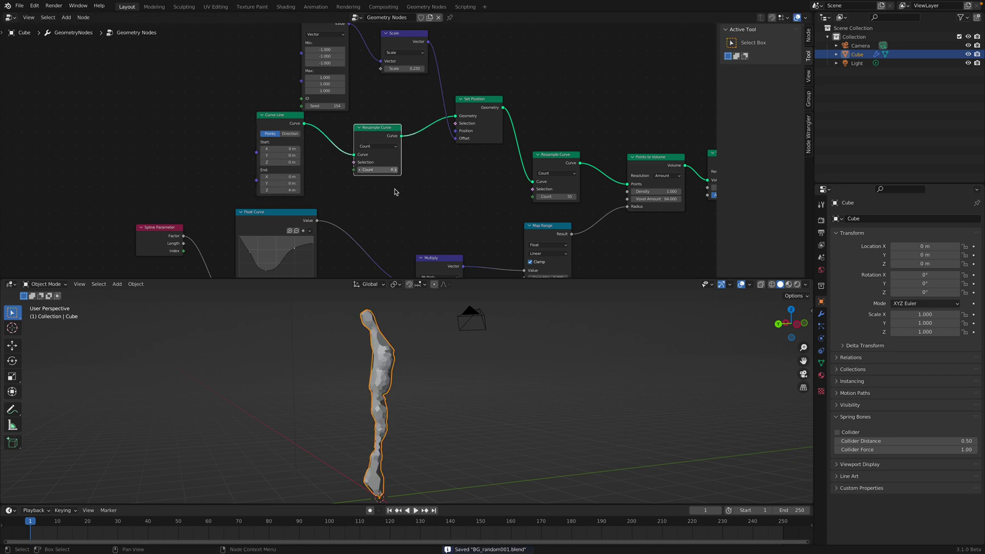
click(359, 170)
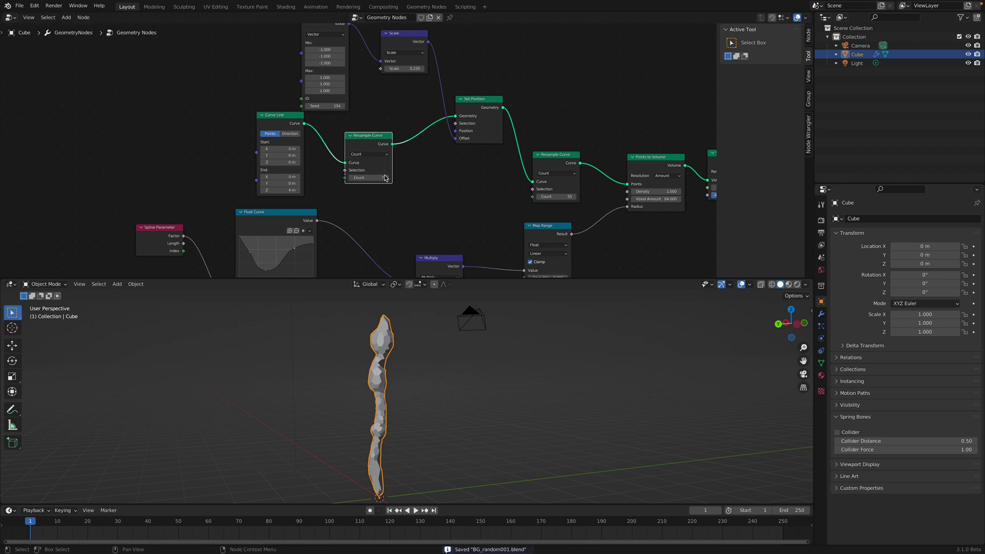
Set the second Resample Curve's count to 56, rearrange the nodes around it, and save the file
middle_drag(425, 182, 309, 153)
scroll(360, 151, up, 2)
drag(459, 171, 494, 173)
key(Return)
drag(462, 131, 463, 109)
drag(571, 120, 558, 122)
middle_drag(533, 138, 454, 109)
key(ctrl+s)
Set the Points to Volume density to 0.200 and voxel amount to 150, and save the file
middle_drag(498, 153, 454, 158)
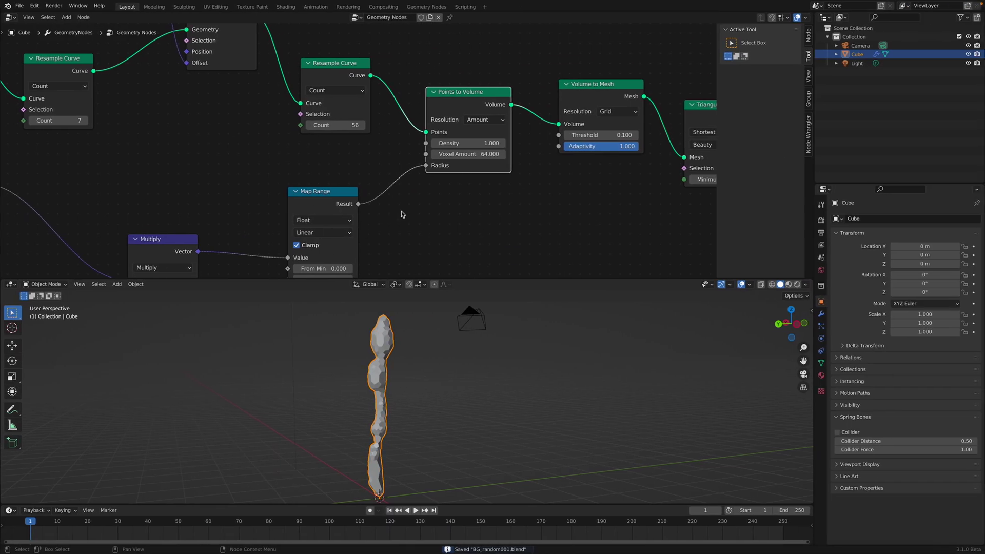
click(464, 144)
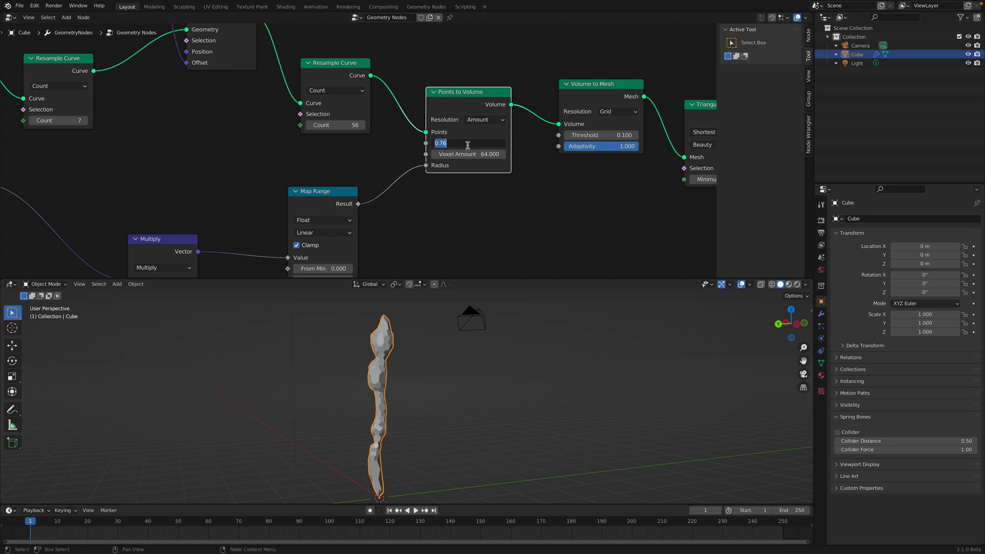
key(Return)
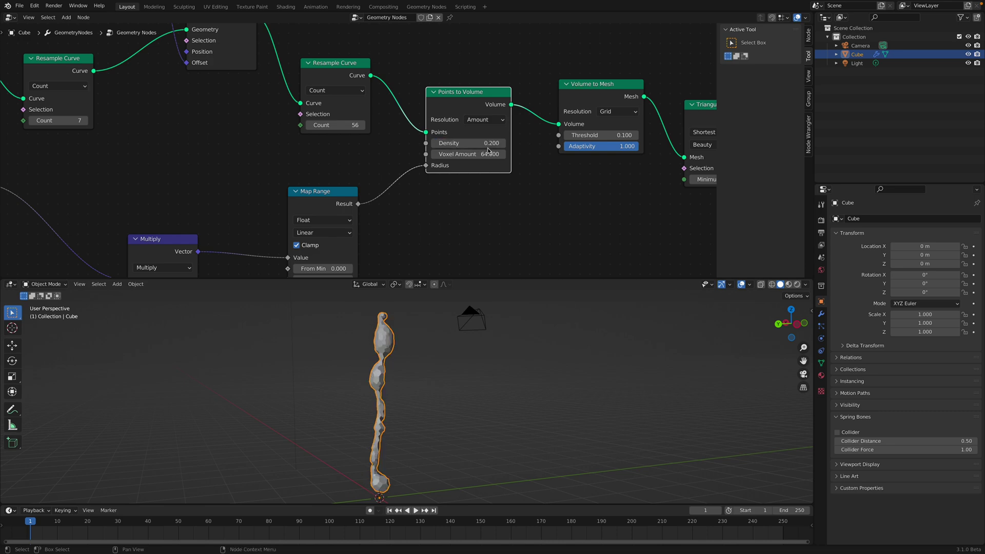
click(479, 154)
text(150)
key(Return)
mouse_move(447, 396)
middle_down()
mouse_move(409, 399)
mouse_move(432, 400)
middle_up()
key(ctrl+s)
scroll(450, 396, down, 2)
scroll(445, 205, down, 4)
middle_drag(441, 203, 220, 178)
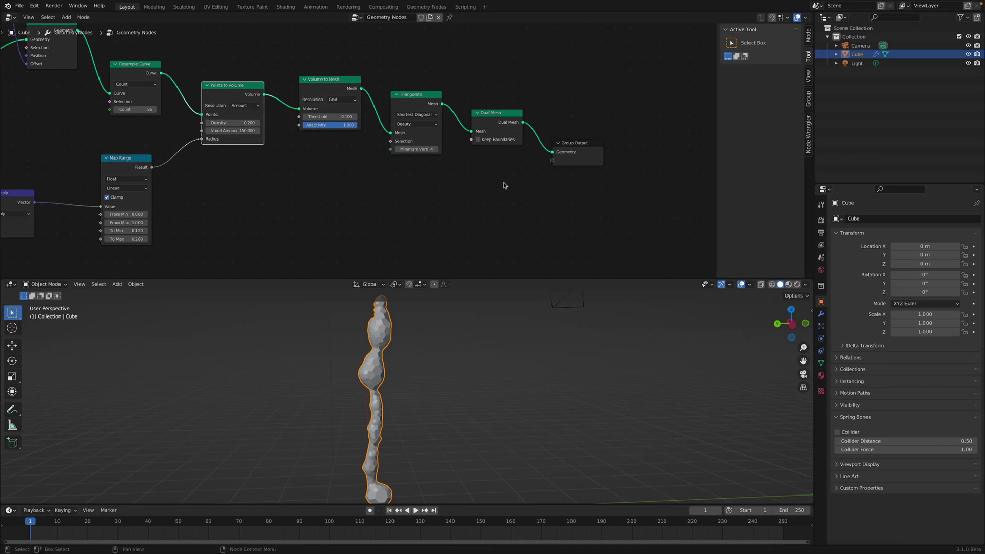
Insert an Extrude Mesh node after Dual Mesh, set its offset scale to 0.080, and move Group Output farther along
scroll(506, 182, up, 3)
drag(358, 94, 337, 72)
drag(273, 69, 274, 65)
key(shift+a)
click(414, 97)
text(ext)
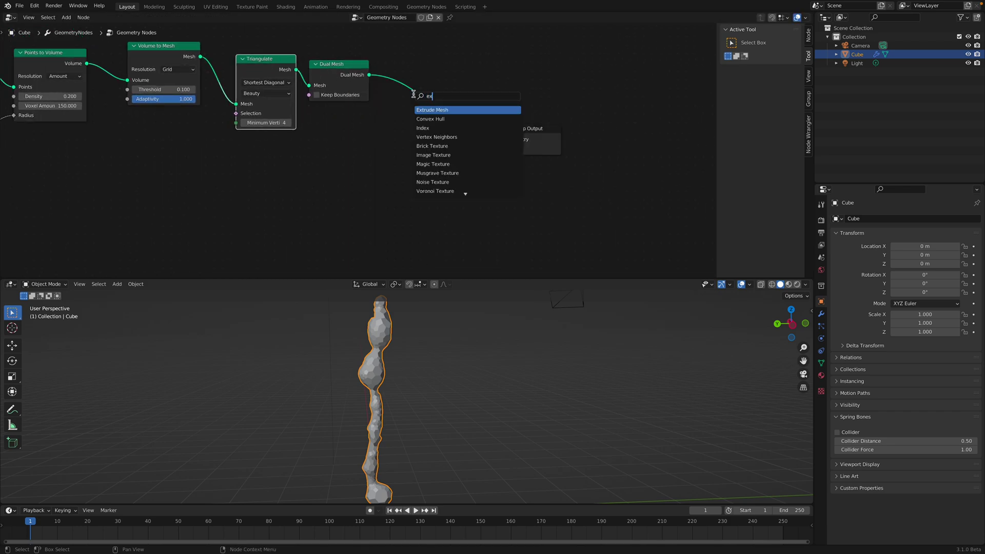
click(429, 107)
click(430, 96)
mouse_move(445, 156)
mouse_down()
mouse_move(395, 156)
mouse_move(426, 156)
mouse_up()
drag(522, 136, 587, 136)
Insert a Scale Elements node between Extrude Mesh and Group Output, and reposition Extrude Mesh
key(shift+a)
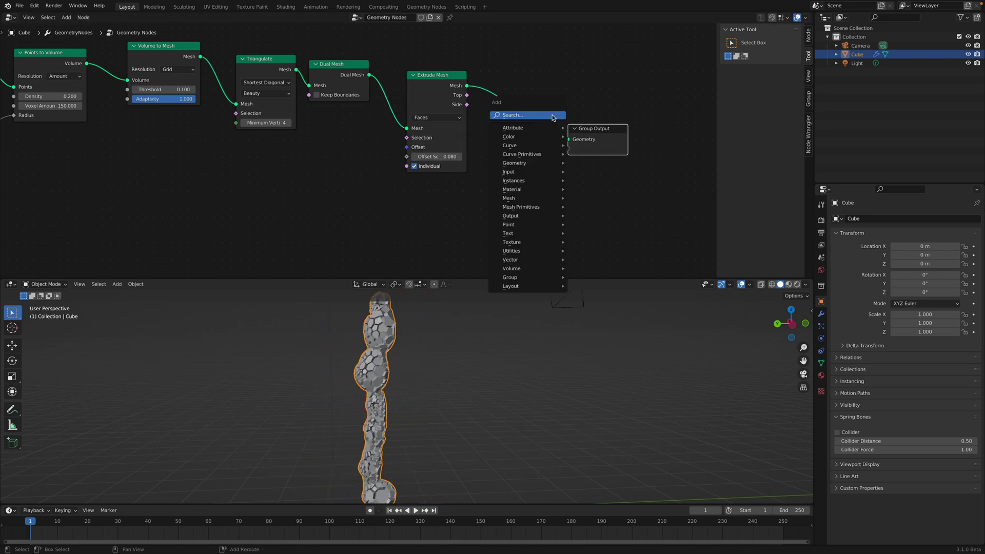
click(552, 116)
text(sca)
click(557, 130)
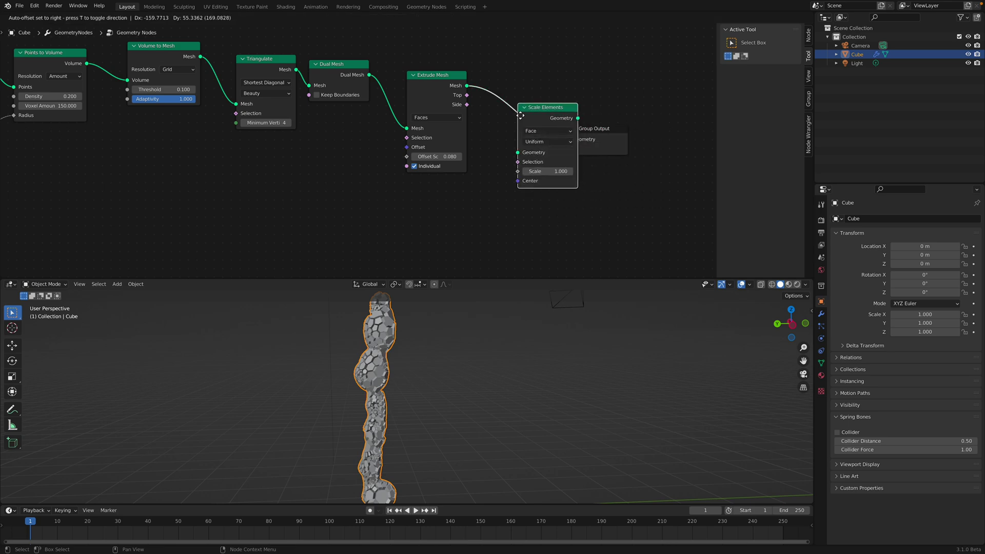
click(516, 109)
drag(448, 99, 440, 116)
scroll(440, 116, up, 1)
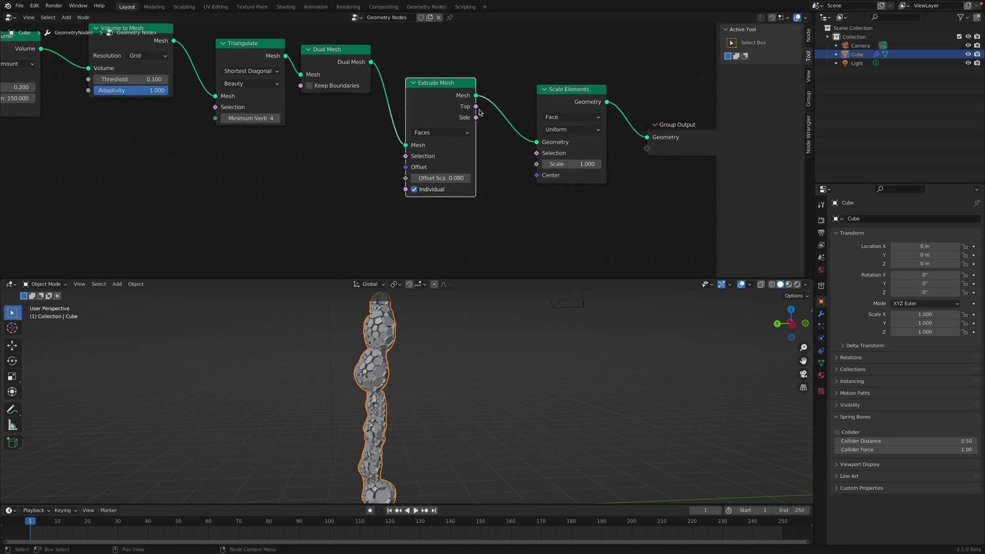
Link Extrude Mesh's Top output to Scale Elements' Selection, set the scale to 0.3, and save the file
drag(532, 154, 537, 153)
click(570, 164)
text(0.3)
key(Return)
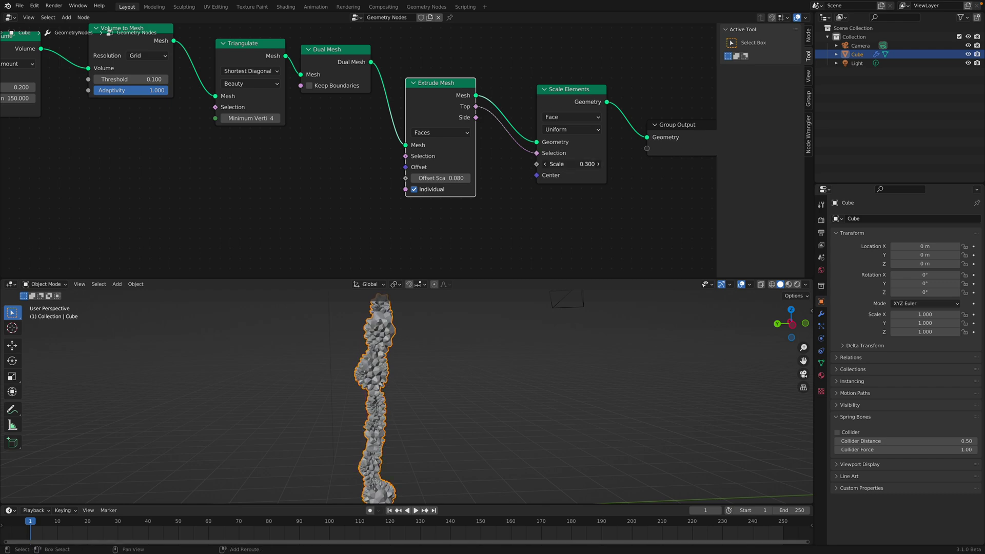
key(ctrl+s)
drag(566, 103, 550, 99)
middle_drag(436, 370, 443, 361)
drag(468, 277, 454, 184)
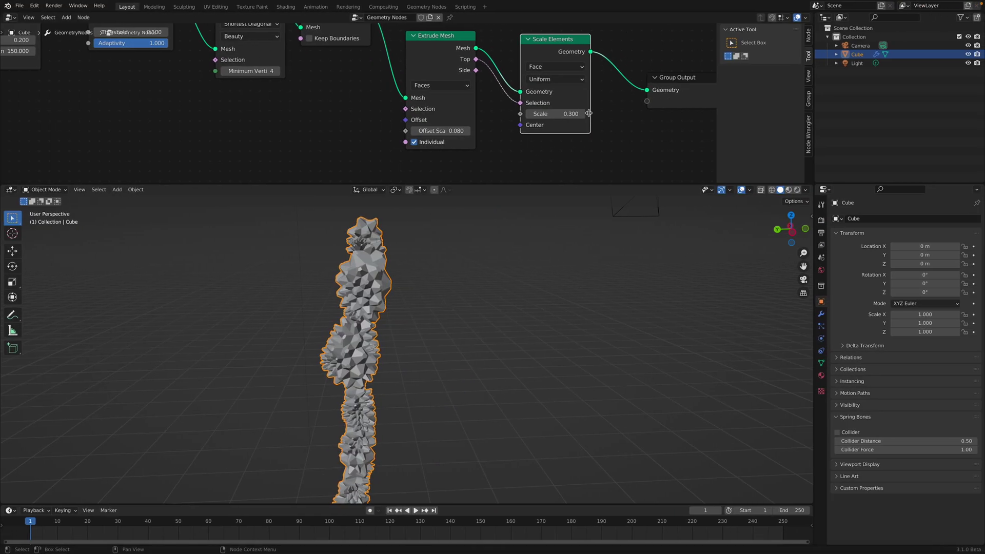
Insert a Delete Geometry node after Scale Elements and drive its Selection with Extrude Mesh's Top output
middle_drag(719, 75, 545, 88)
key(shift+a)
text(de)
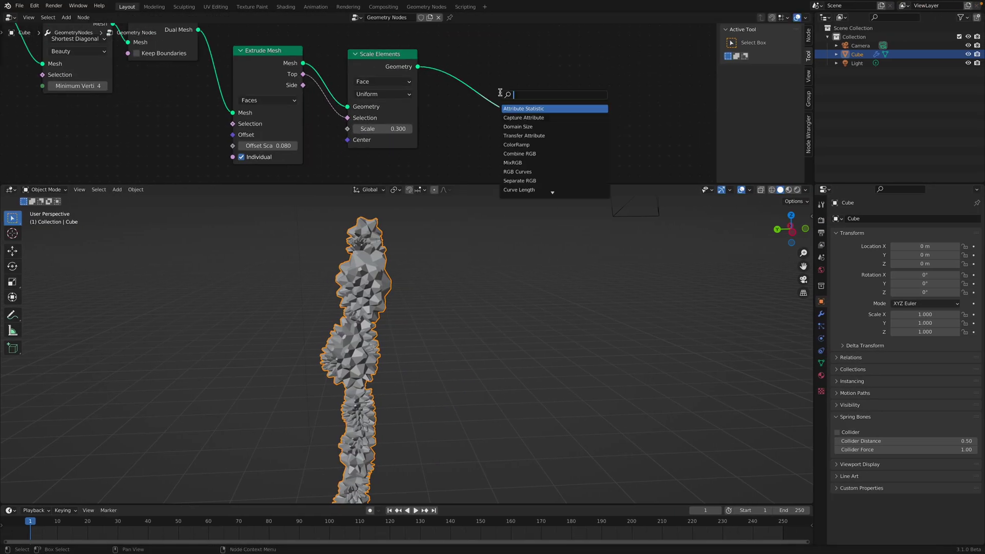
key(Return)
click(484, 98)
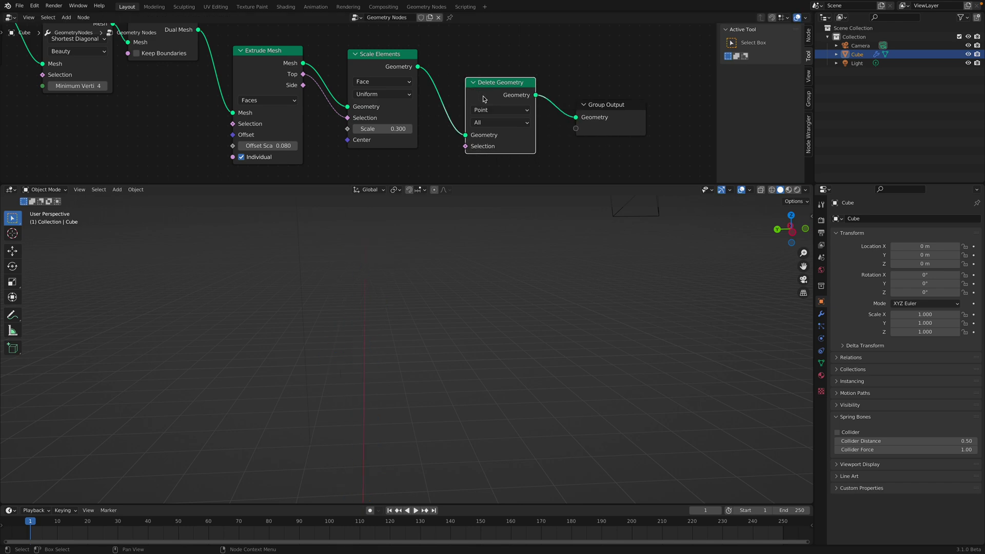
drag(387, 65, 379, 53)
drag(303, 73, 465, 146)
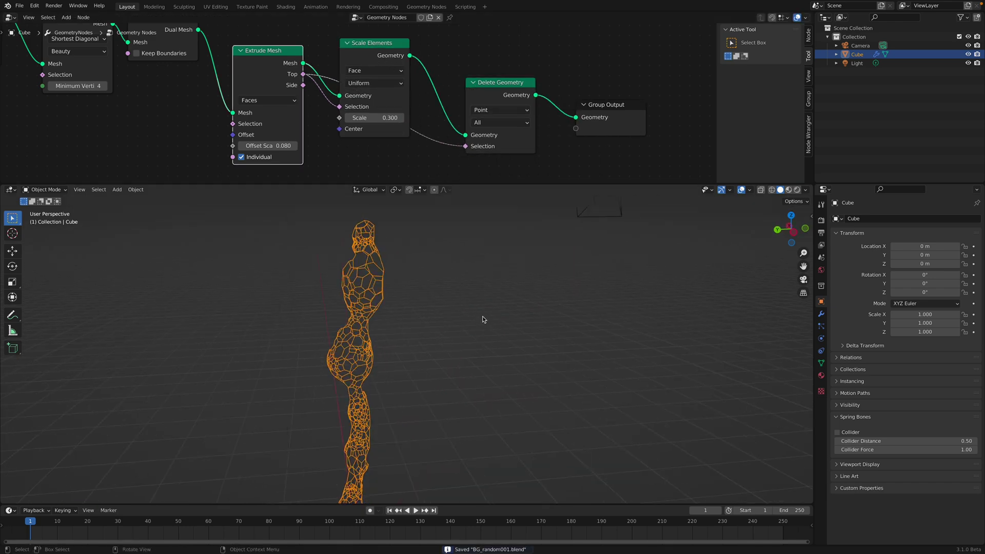
drag(491, 95, 498, 84)
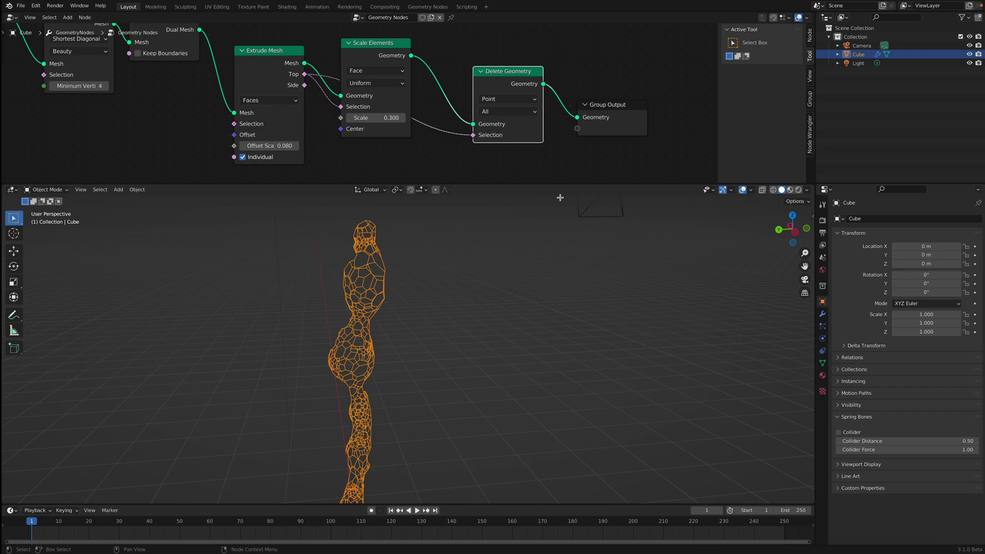
Set the Delete Geometry node's domain to Face and save the file
click(505, 99)
click(501, 133)
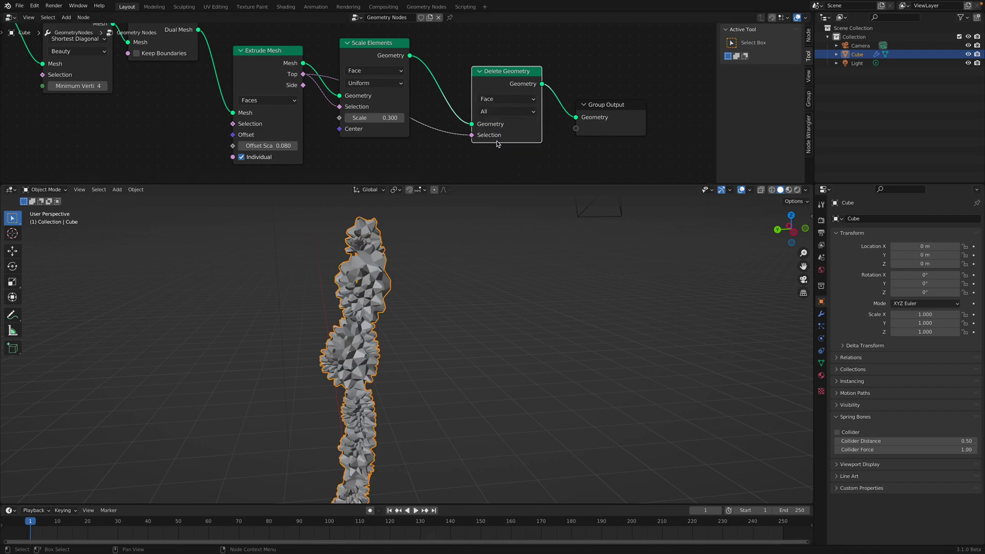
key(ctrl+s)
middle_drag(475, 231, 372, 287)
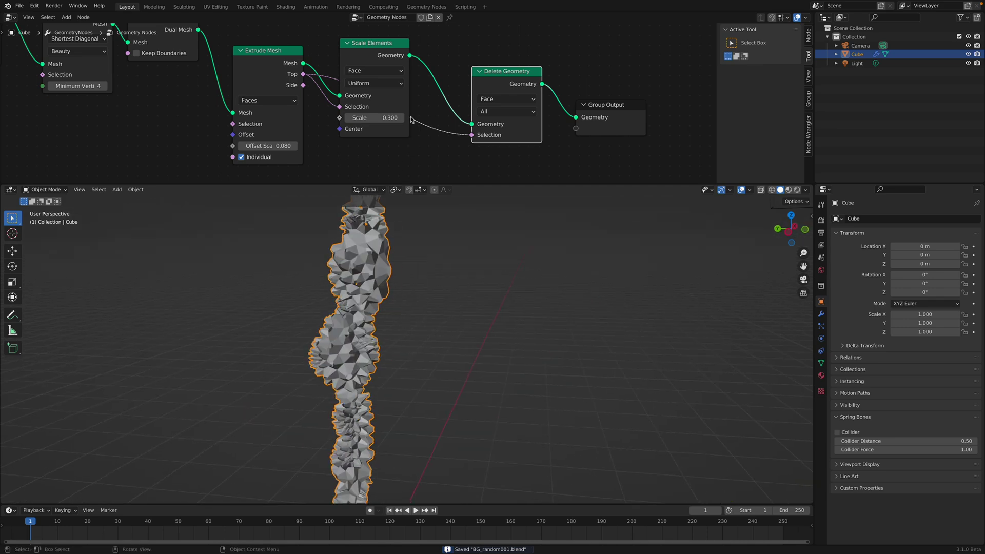
Rearrange the Scale Elements node and its neighbours around Extrude Mesh
scroll(409, 141, down, 2)
middle_drag(409, 140, 439, 132)
drag(419, 55, 425, 52)
middle_drag(308, 130, 363, 119)
drag(360, 51, 346, 64)
drag(447, 42, 434, 40)
middle_drag(320, 118, 377, 115)
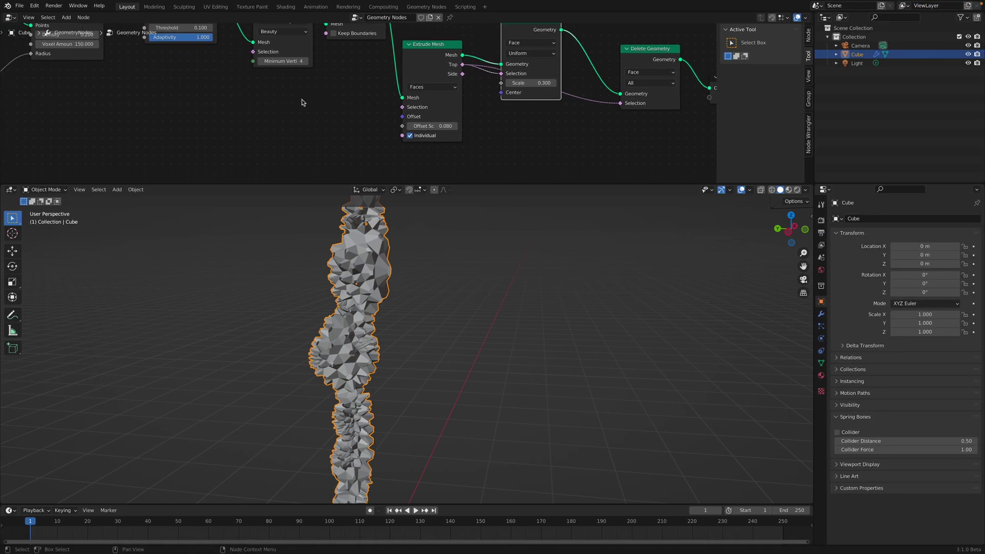
Add a Voronoi Texture node in the free space below Triangulate
key(shift+a)
text(vor)
key(Return)
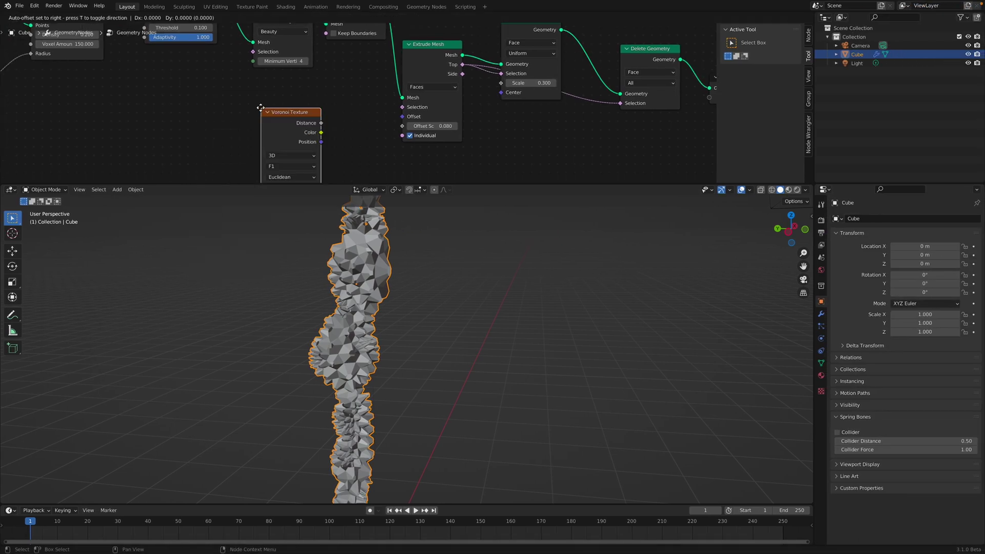
click(211, 114)
middle_drag(326, 107, 337, 98)
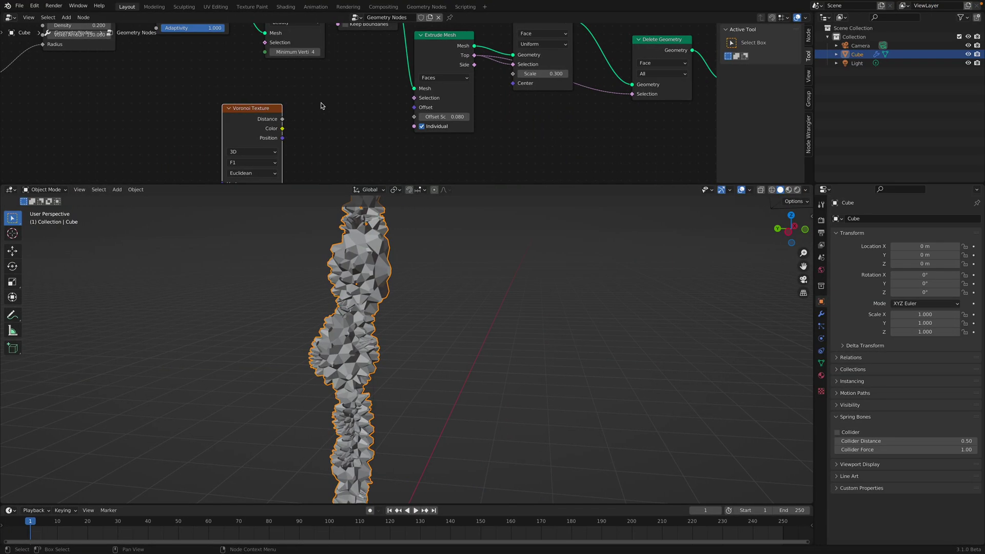
Add a ColorRamp node between the Voronoi Texture and Extrude Mesh nodes
key(shift+a)
text(c)
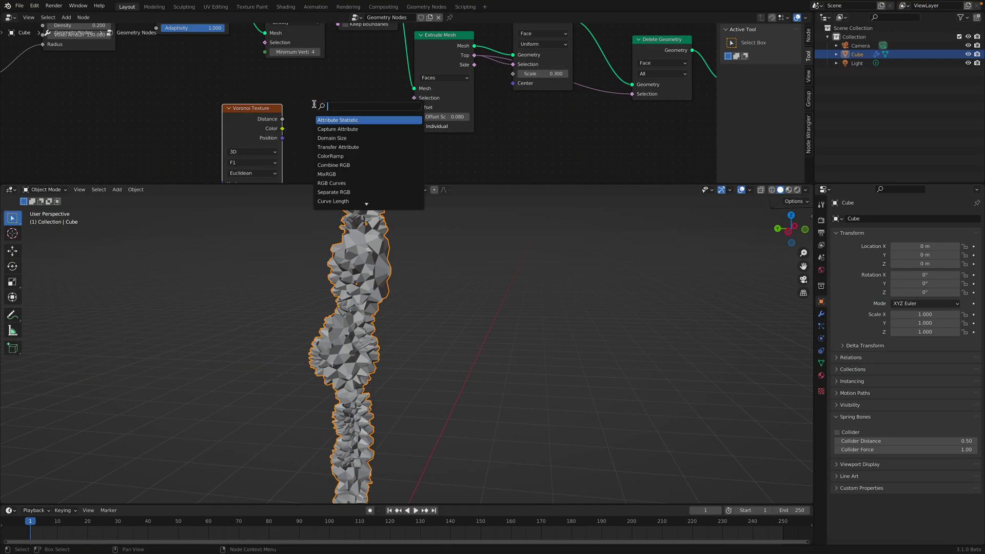
text(olorr)
key(Return)
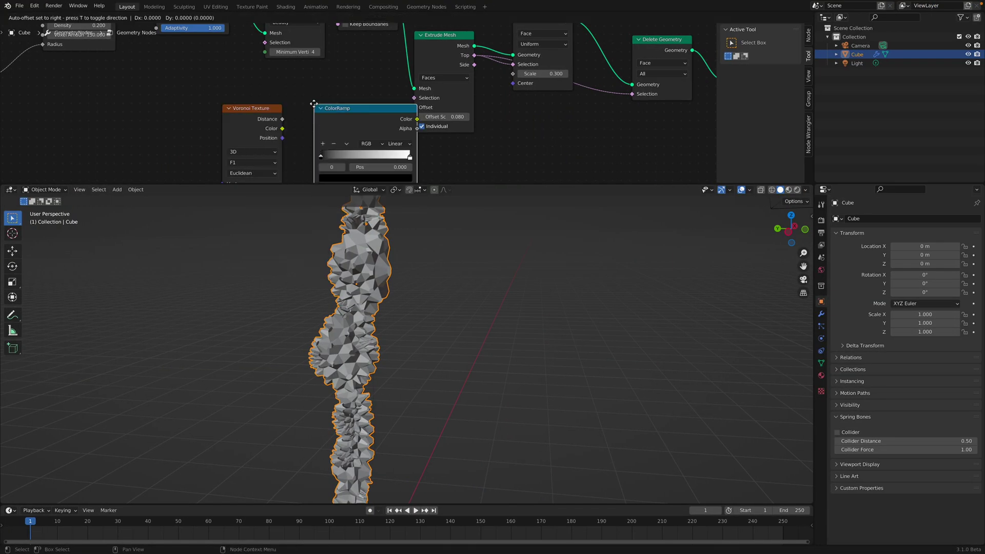
drag(264, 126, 217, 117)
middle_drag(217, 117, 208, 103)
Route the Voronoi Color through the ColorRamp into Extrude Mesh's Selection, set the black stop to 0.434, and save the file
drag(226, 105, 266, 157)
drag(369, 88, 406, 85)
drag(364, 125, 313, 126)
key(ctrl+s)
Add a level 2 Subdivision modifier to the object and make its GeometryNodes modifier active again
middle_drag(432, 281, 452, 300)
key(ctrl+2)
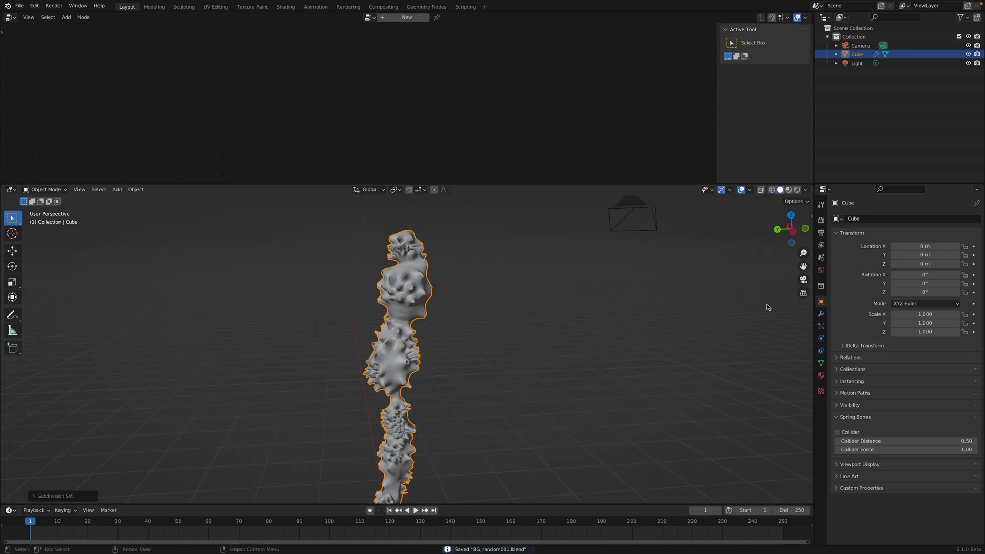
click(822, 314)
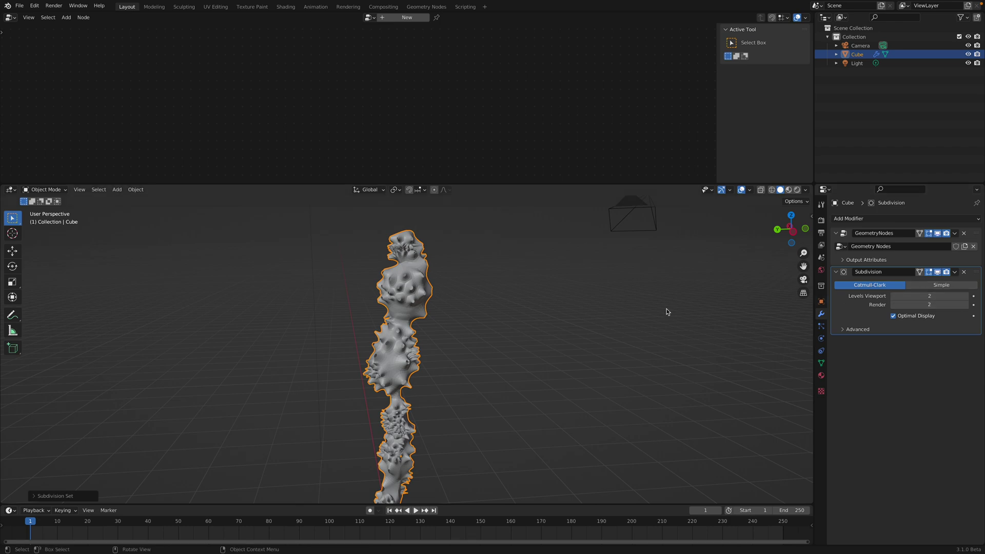
middle_drag(585, 314, 631, 336)
scroll(632, 336, up, 2)
click(976, 237)
scroll(546, 138, down, 2)
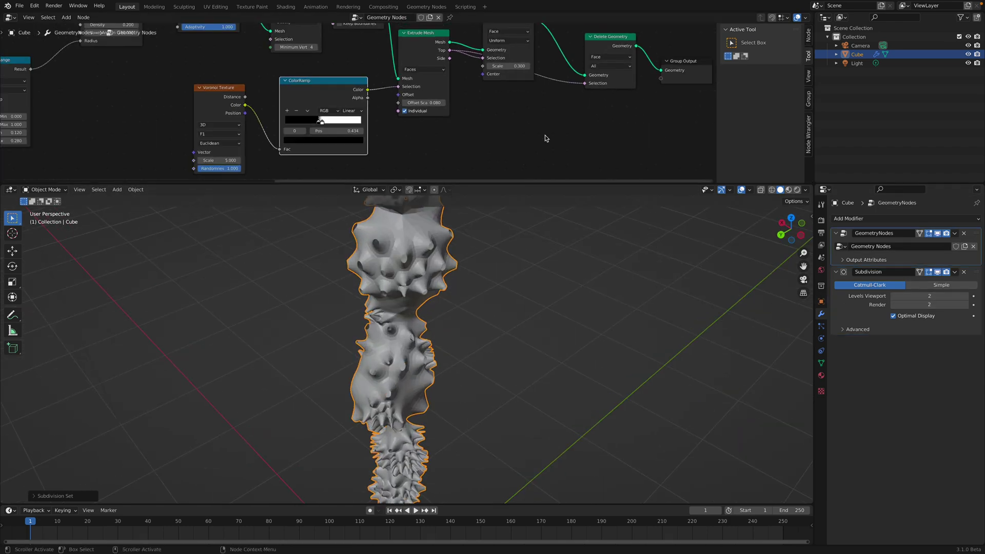
Insert a Set Shade Smooth node between Delete Geometry and Group Output, and save the file
middle_drag(576, 118, 485, 153)
drag(593, 98, 625, 105)
key(shift+a)
click(579, 90)
text(set sha)
key(Return)
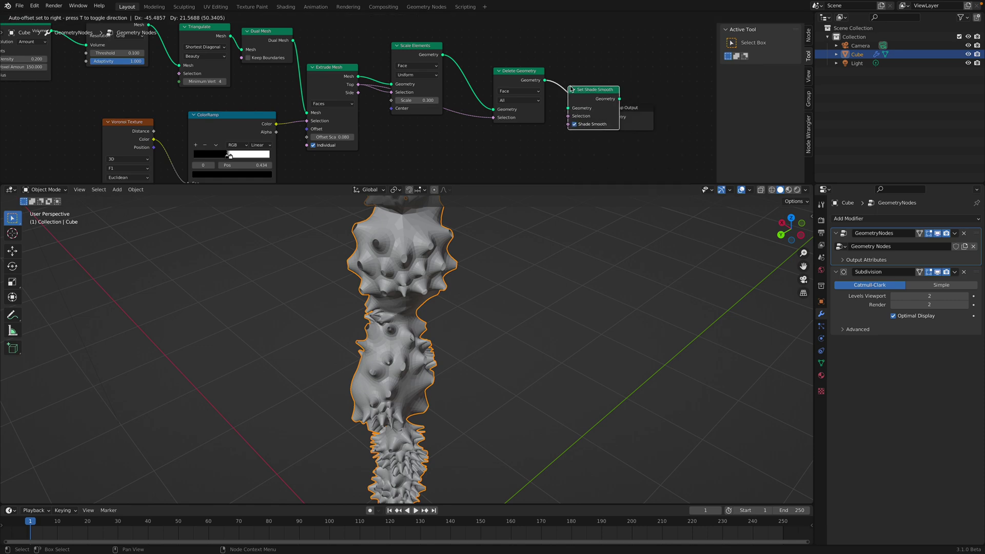
click(578, 89)
click(520, 280)
scroll(498, 317, down, 5)
key(ctrl+s)
Hide the node editor's sidebar, shift Scale Elements slightly upward, and save the file
middle_drag(498, 318, 462, 311)
middle_drag(655, 97, 662, 98)
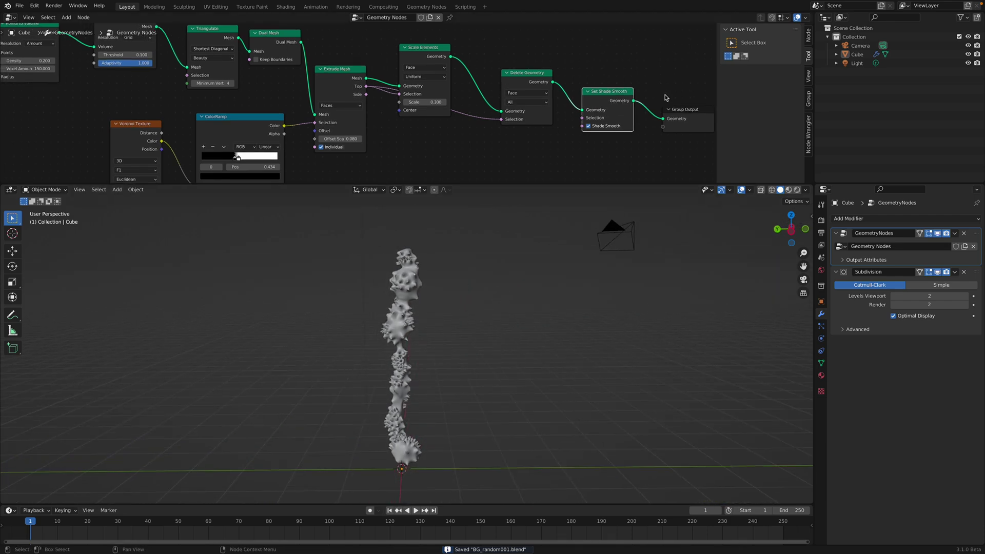
drag(720, 87, 801, 90)
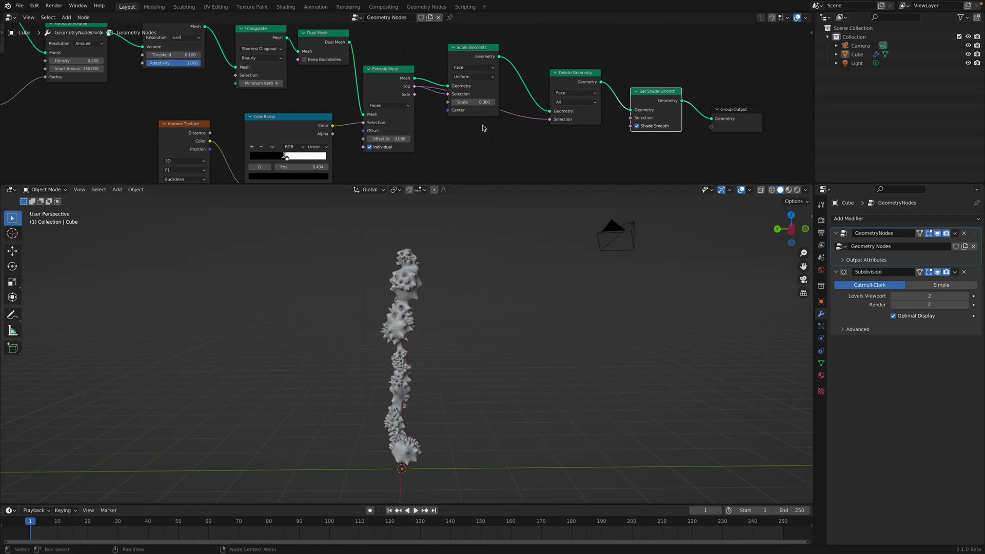
middle_drag(489, 125, 517, 125)
drag(501, 58, 504, 48)
middle_drag(455, 312, 454, 307)
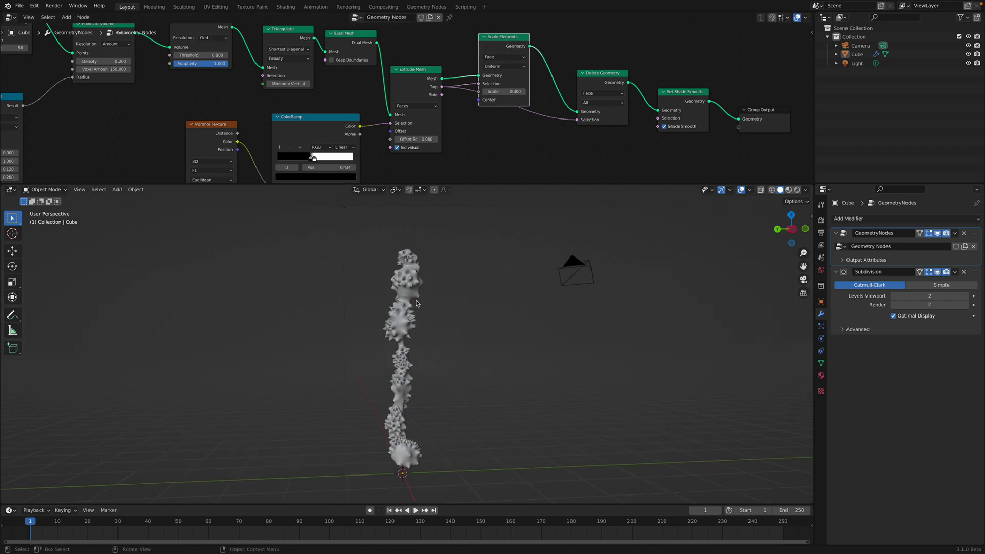
scroll(454, 307, up, 1)
key(ctrl+s)
Expose the Random Value node's Seed as a modifier input through a new Group Input node, and save the file
middle_drag(244, 97, 436, 144)
scroll(361, 122, down, 3)
middle_drag(182, 73, 314, 127)
drag(310, 143, 304, 143)
drag(348, 63, 326, 52)
scroll(332, 123, up, 1)
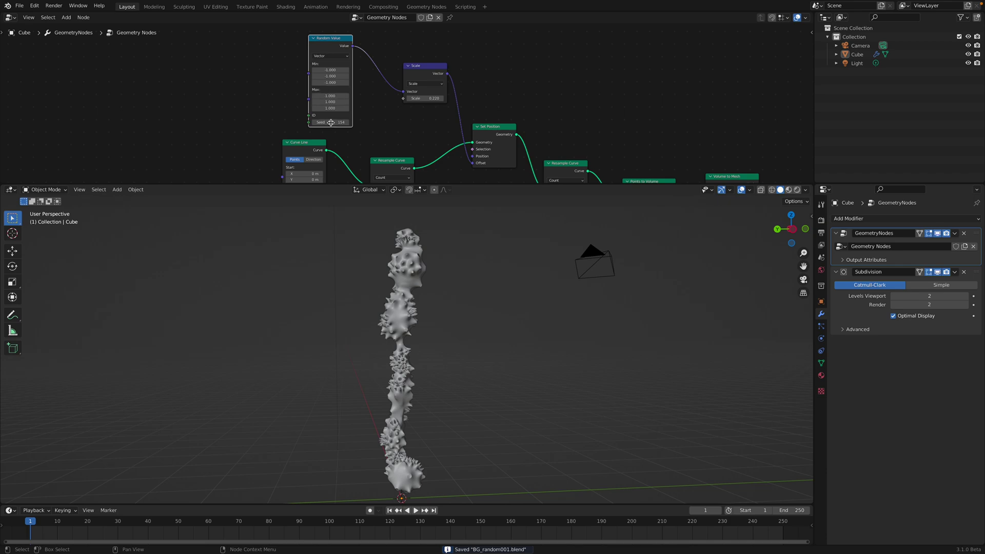
drag(308, 123, 255, 105)
text(g in)
key(Return)
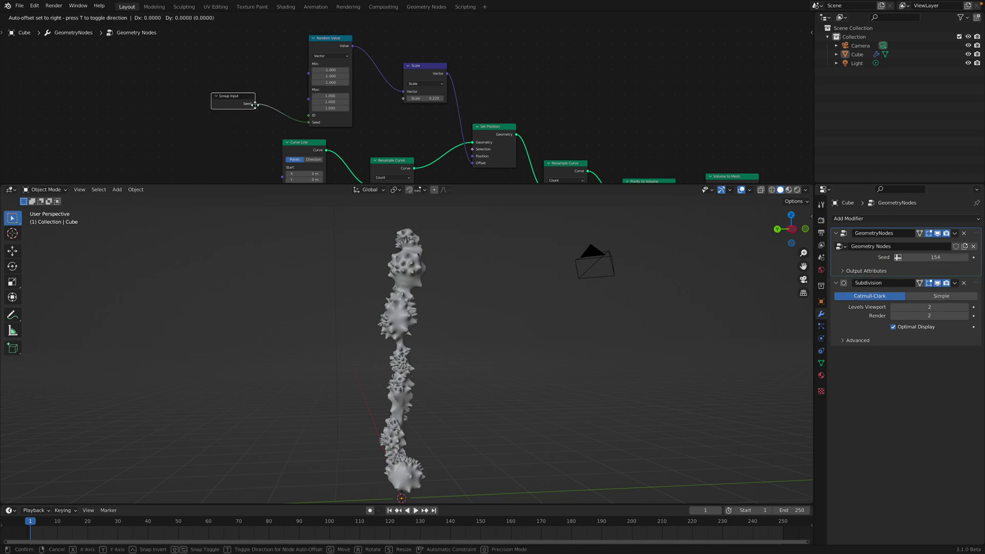
key(ctrl+s)
Set the modifier's Seed to 296 and duplicate the column along the Y axis
drag(922, 259, 968, 258)
click(408, 343)
middle_drag(408, 343, 410, 356)
key(shift+d)
key(y)
click(477, 354)
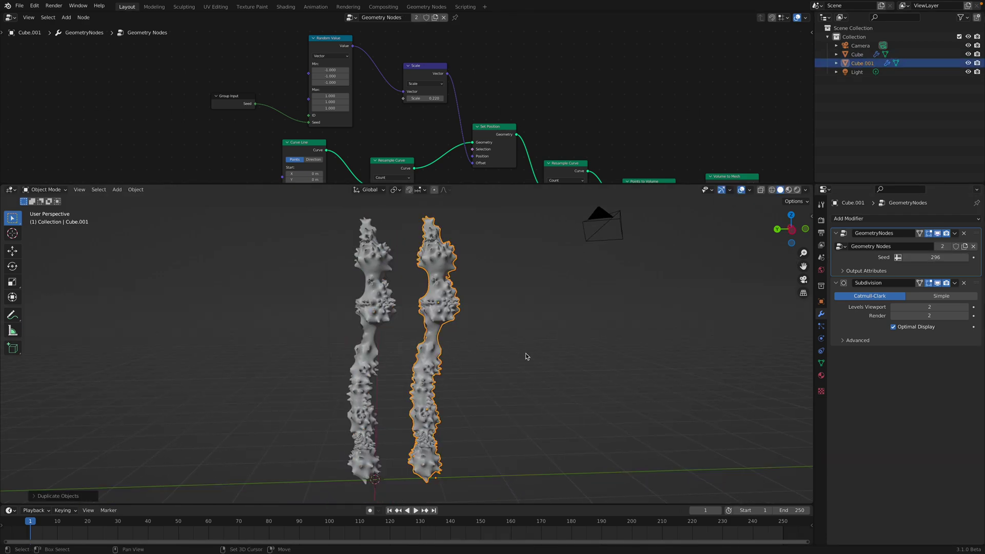
Repeat the duplication three times to make a row of five columns
key(shift+r)
key(shift+r)
key(shift+r)
shift+middle_drag(522, 365, 474, 374)
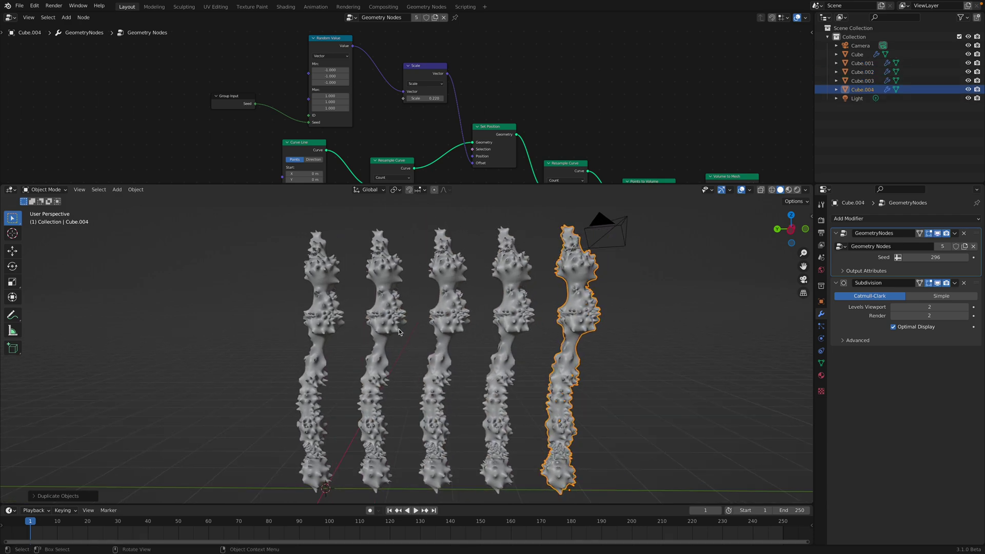
Give each duplicated column a different Seed value and save the file
click(388, 317)
mouse_move(924, 257)
mouse_down()
mouse_move(983, 257)
mouse_move(924, 257)
mouse_up()
click(448, 278)
click(513, 273)
click(561, 297)
click(633, 365)
scroll(578, 357, down, 2)
key(ctrl+s)
Enlarge the node editor, set the second Resample Curve's count to 23, and save the file
click(354, 340)
drag(581, 183, 583, 281)
middle_drag(429, 184, 440, 143)
scroll(440, 144, up, 2)
middle_drag(464, 204, 399, 159)
scroll(498, 198, up, 1)
click(518, 157)
key(Return)
middle_drag(553, 380, 579, 380)
click(558, 379)
middle_drag(259, 130, 288, 147)
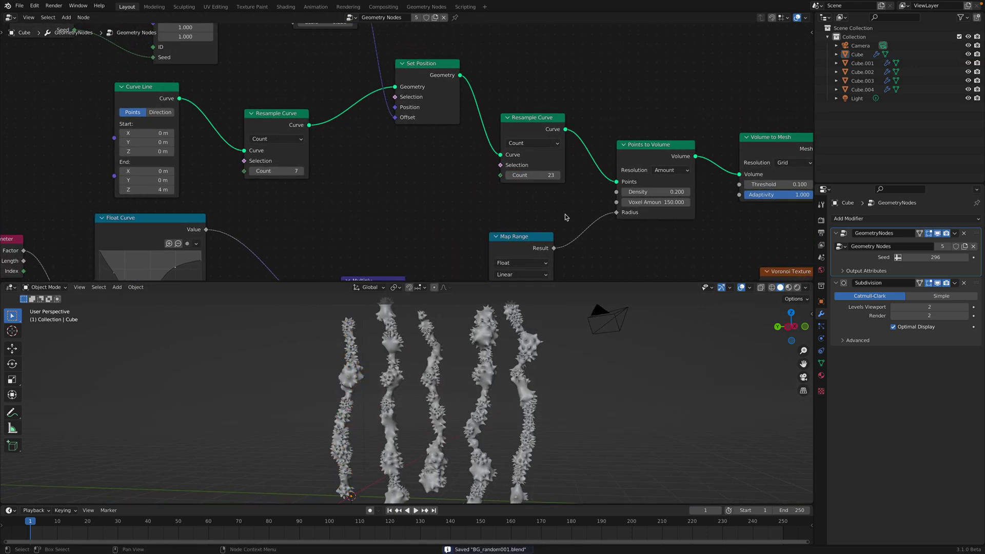
scroll(457, 380, down, 3)
scroll(457, 380, up, 3)
middle_drag(451, 368, 456, 380)
middle_drag(339, 386, 329, 381)
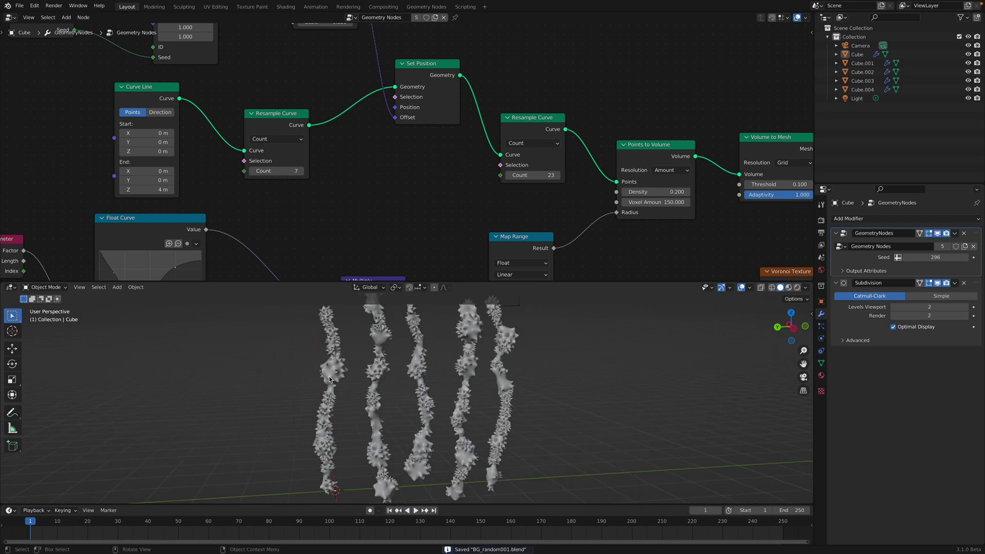
Select all five columns, shift their Seed values together so the first column's Seed is 520, and save the file
drag(451, 281, 454, 205)
scroll(461, 136, down, 5)
middle_drag(478, 157, 442, 126)
key(a)
key(alt+a)
key(b)
drag(322, 327, 401, 344)
key(a)
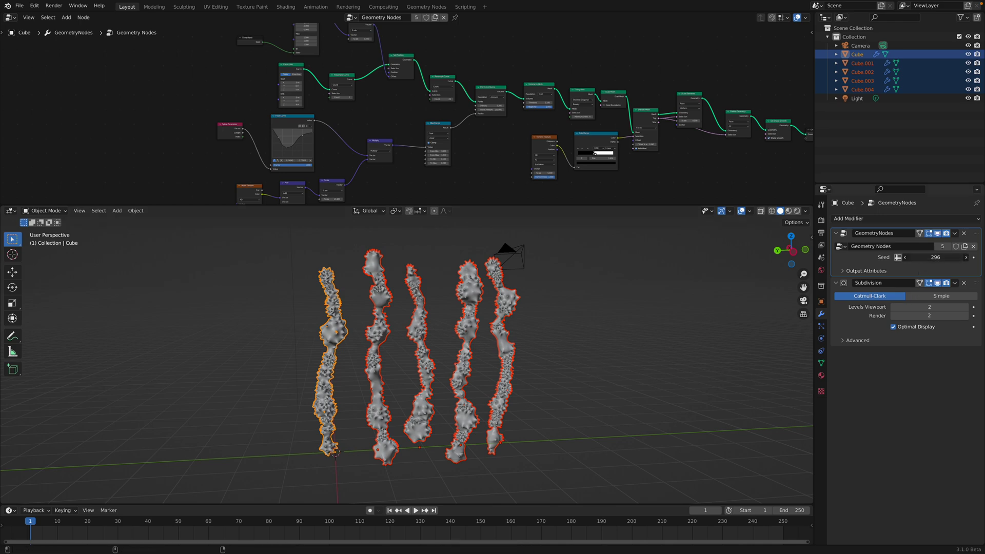
alt+drag(935, 257, 978, 259)
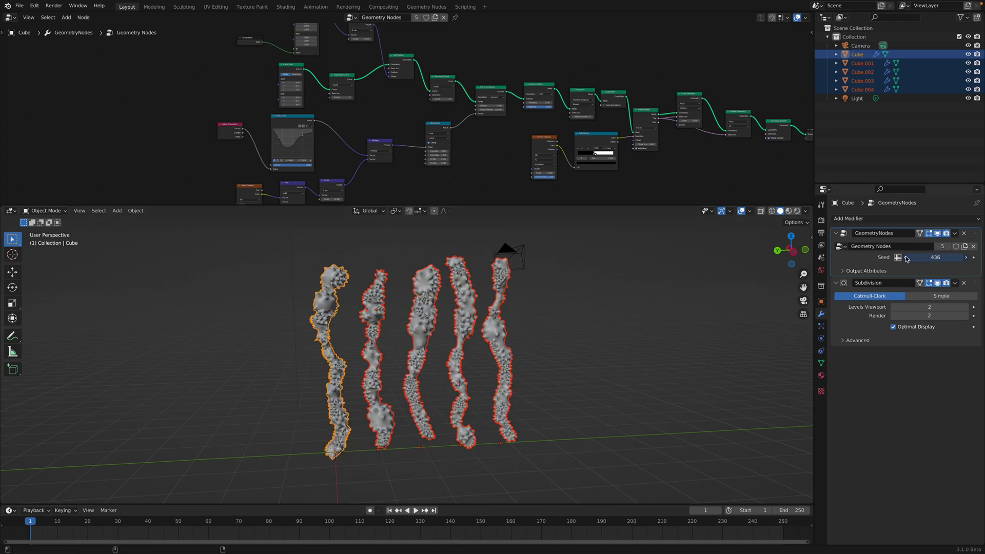
click(548, 362)
key(ctrl+s)
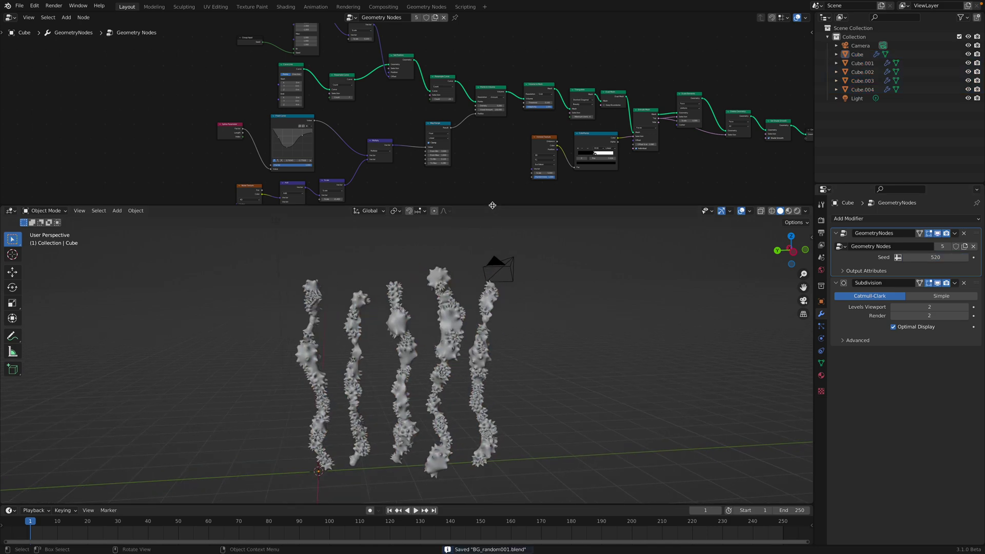
Enlarge the node editor and reshape the Float Curve with a control point at about 0.1477, 0.7875
drag(492, 205, 493, 300)
scroll(295, 246, up, 5)
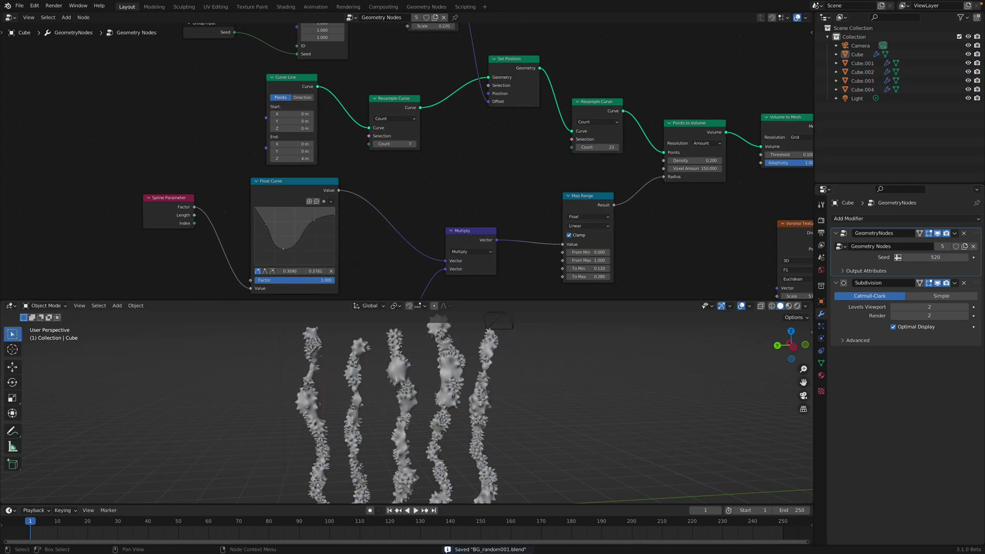
drag(286, 259, 266, 220)
Set the Noise Texture's W to 5 and shift the node slightly away from the Spline Parameter node
middle_drag(349, 279, 349, 143)
double_click(205, 232)
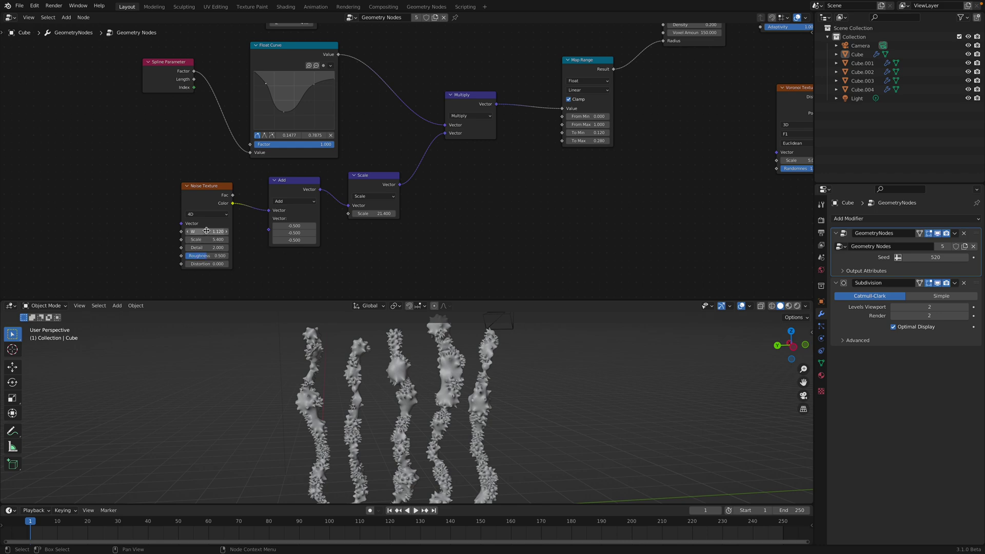
key(Return)
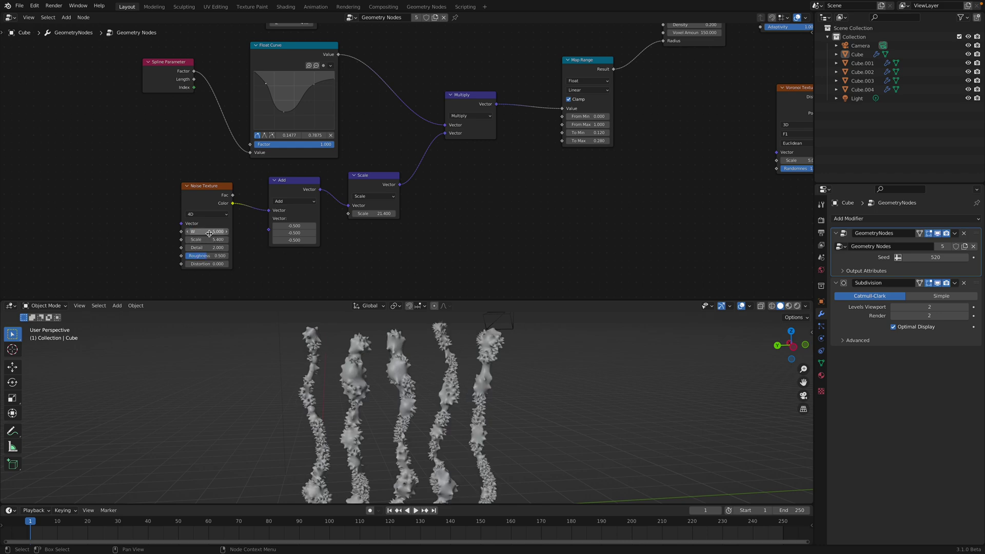
drag(205, 201, 209, 211)
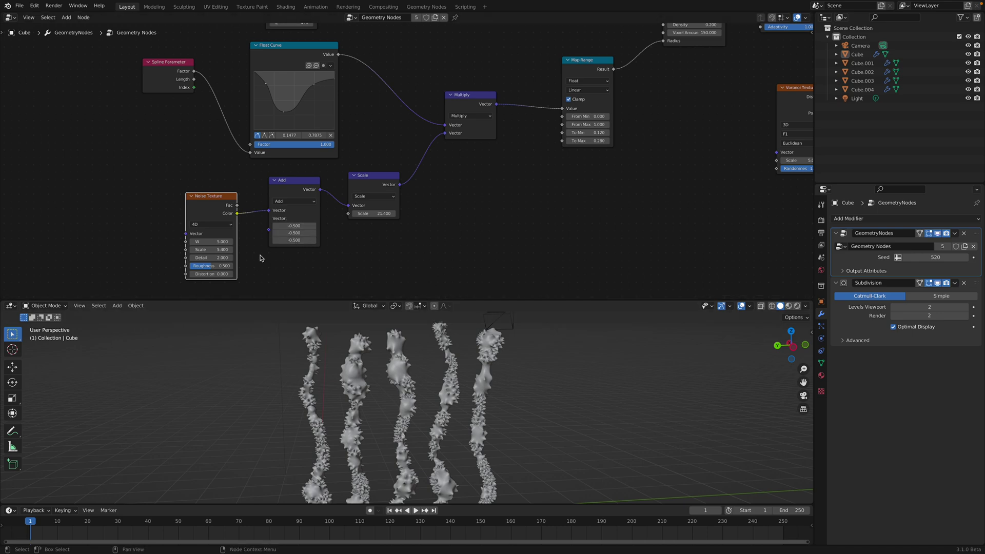
Reposition the Multiply node, set the Map Range's To Max to 0.380, and save the file
middle_drag(382, 196, 287, 247)
drag(369, 156, 367, 147)
middle_drag(371, 161, 240, 184)
scroll(321, 173, up, 1)
key(ctrl+s)
mouse_move(368, 220)
mouse_down()
mouse_move(397, 221)
mouse_move(362, 221)
mouse_move(384, 221)
mouse_up()
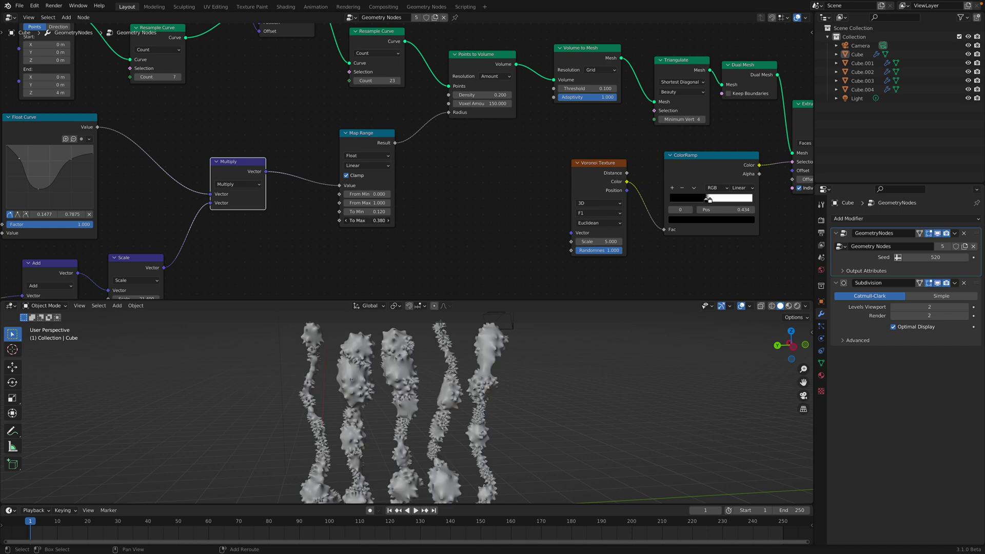
key(ctrl+s)
middle_drag(440, 434, 467, 431)
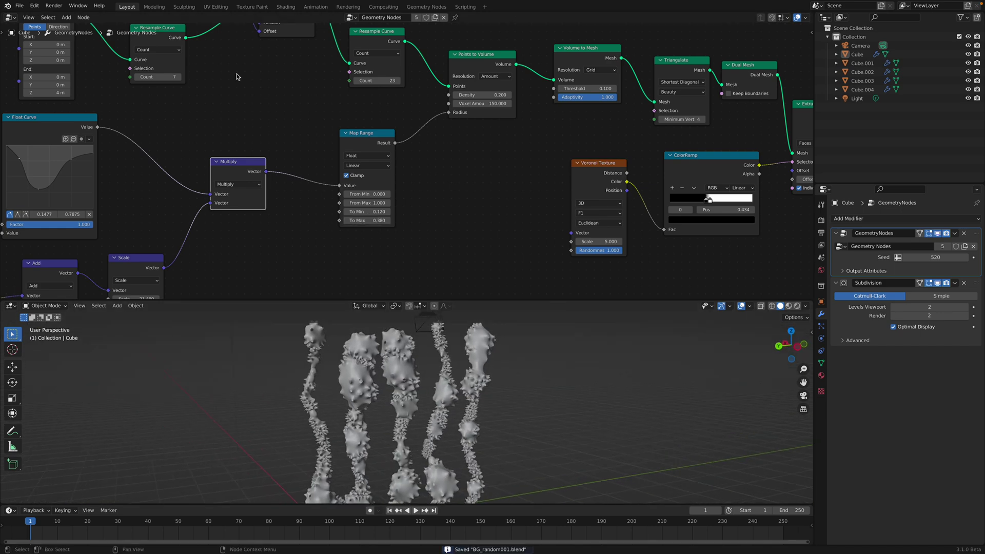
Spread out the Curve Line node and its neighbours ahead of Set Position, and save the file
scroll(244, 81, down, 5)
middle_drag(226, 77, 493, 189)
scroll(390, 160, up, 3)
middle_drag(385, 154, 392, 207)
drag(294, 135, 255, 78)
drag(412, 80, 355, 46)
middle_drag(441, 141, 451, 86)
drag(529, 67, 490, 48)
drag(412, 172, 406, 149)
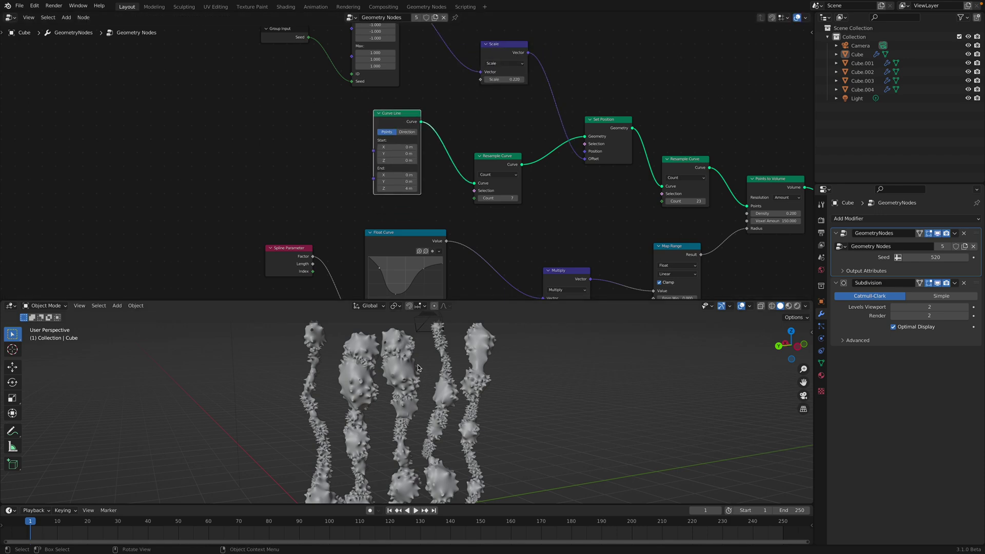
drag(389, 117, 381, 116)
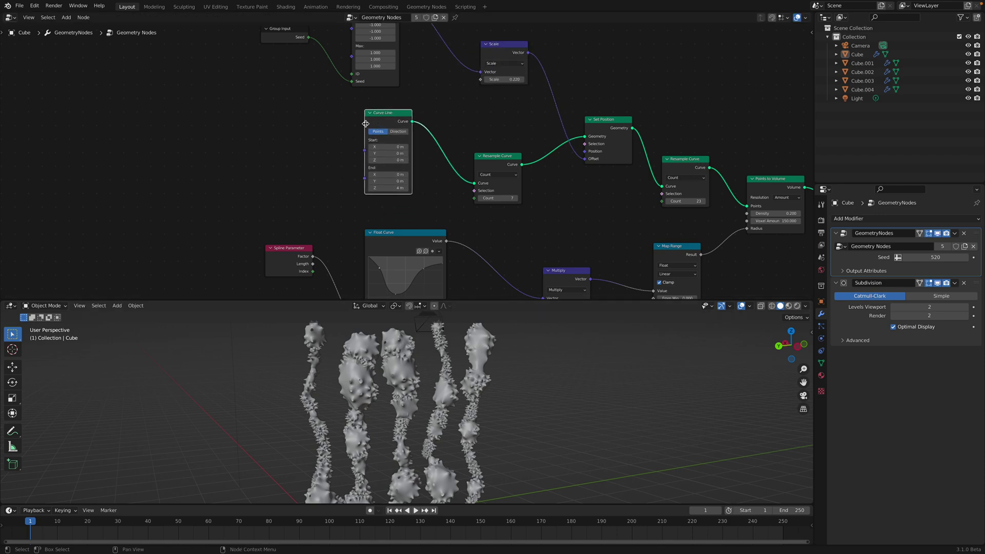
key(ctrl+s)
Add a second Group Input node beside the Curve Line node and make room between them
middle_drag(255, 143, 275, 170)
key(shift+a)
text(sgro)
key(Return)
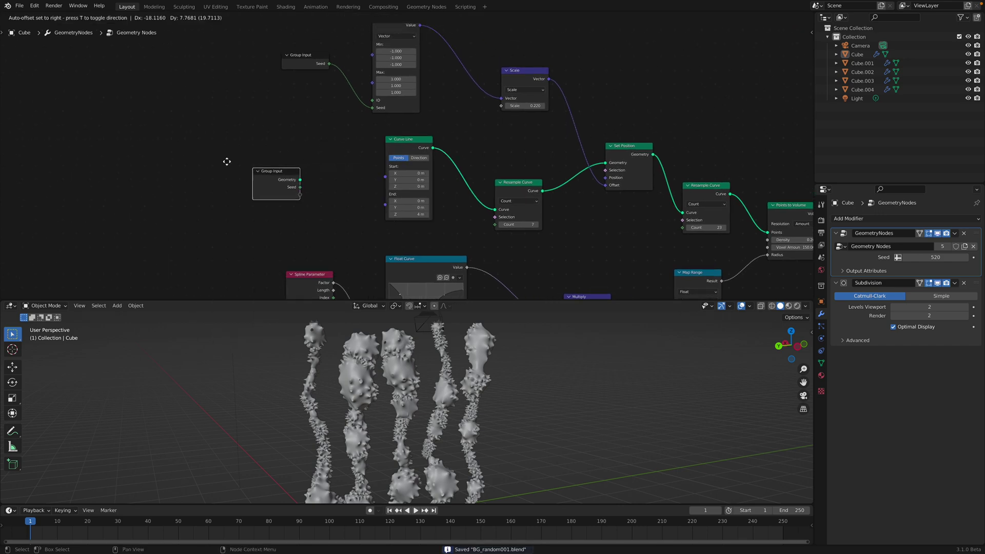
click(182, 155)
drag(389, 149, 312, 135)
middle_drag(250, 154, 240, 181)
drag(200, 195, 142, 203)
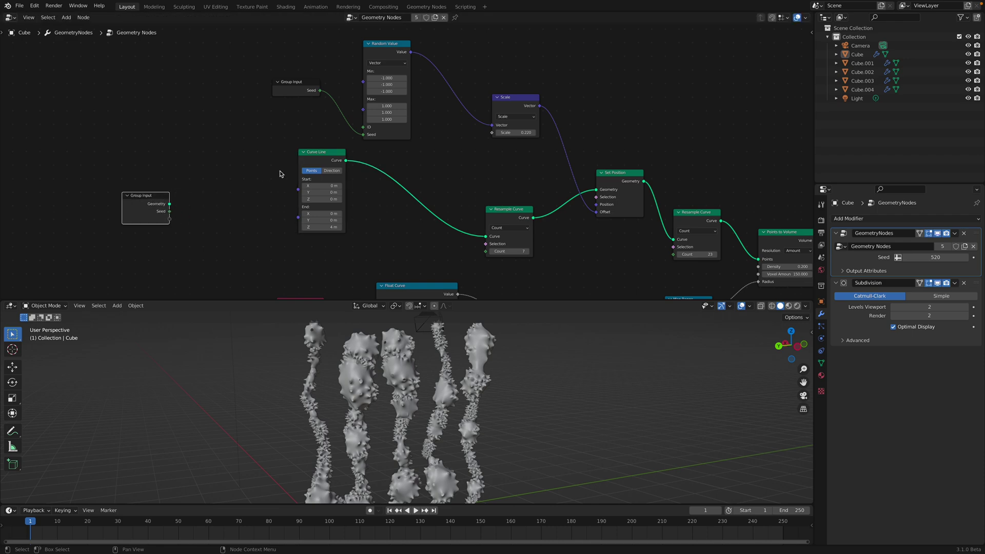
Add a Switch node between the Curve Line and the first Resample Curve, and save the file
drag(308, 163, 269, 144)
middle_drag(321, 184, 315, 174)
key(shift+a)
text(sw)
key(Return)
click(341, 205)
drag(268, 139, 247, 143)
middle_drag(254, 158, 285, 148)
scroll(285, 148, down, 1)
key(ctrl+s)
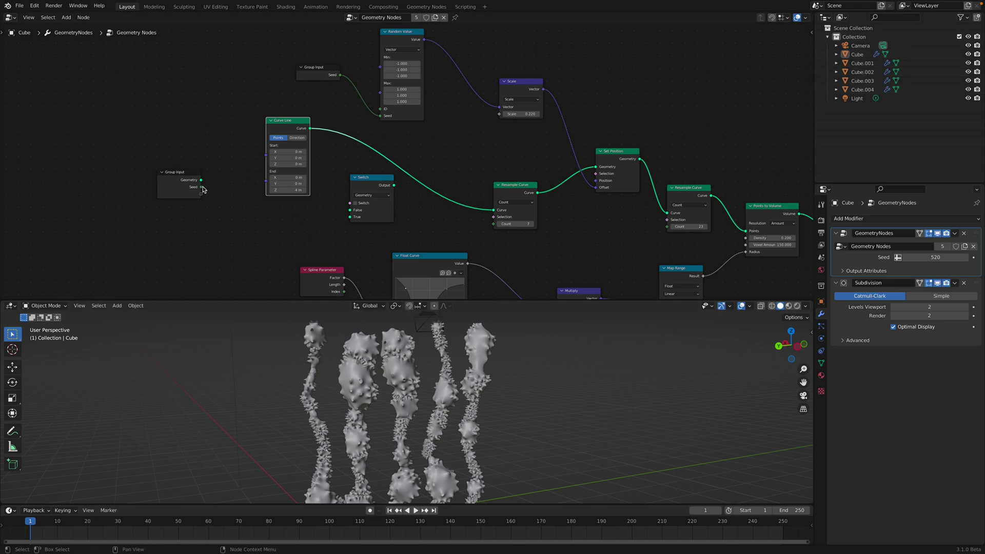
Delete the unconnected Group Input node and the unconnected Switch node
drag(179, 178, 159, 169)
key(x)
drag(363, 181, 341, 184)
key(x)
Add a Curve Circle node and connect its Curve output to the first Resample Curve in place of Curve Line
drag(291, 126, 246, 123)
key(shift+a)
text(s)
text(circ)
key(Down)
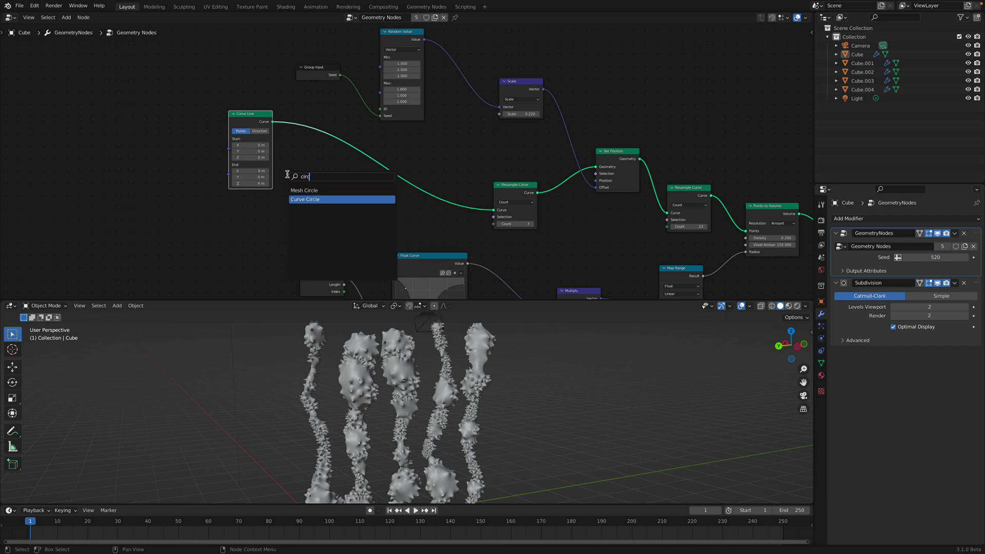
key(Return)
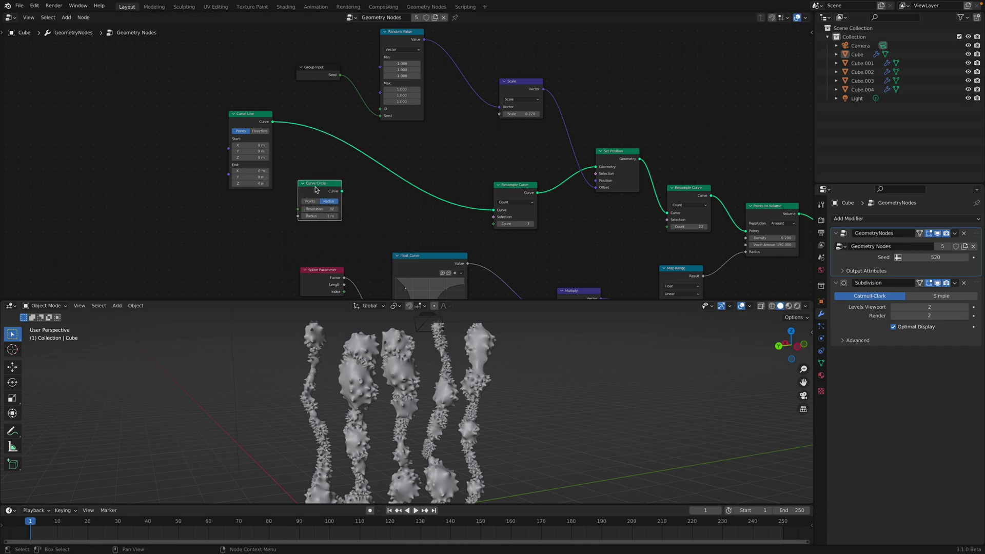
drag(342, 193, 495, 211)
middle_drag(541, 411, 485, 432)
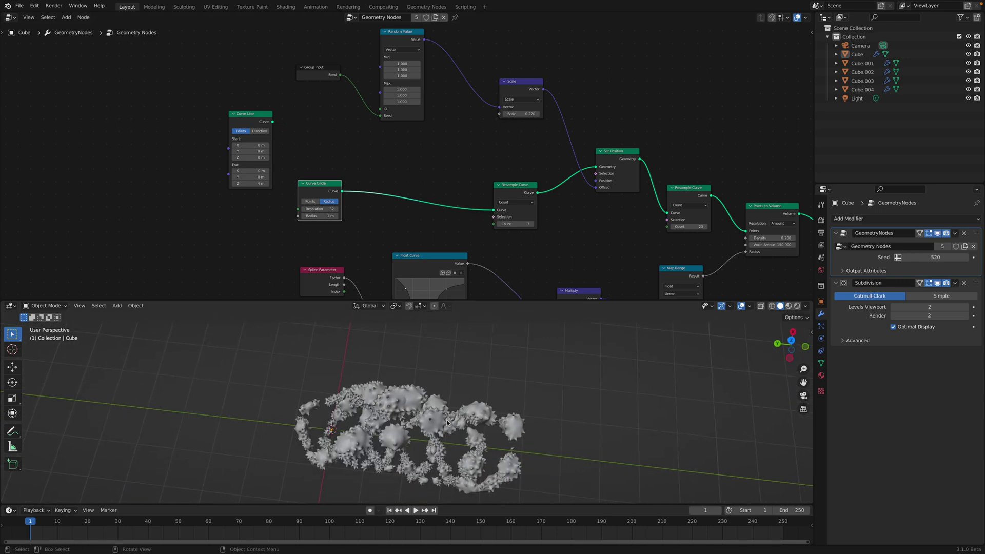
Move the Cube.004 and Cube.003 rings away from the overlapping group
click(485, 418)
click(593, 419)
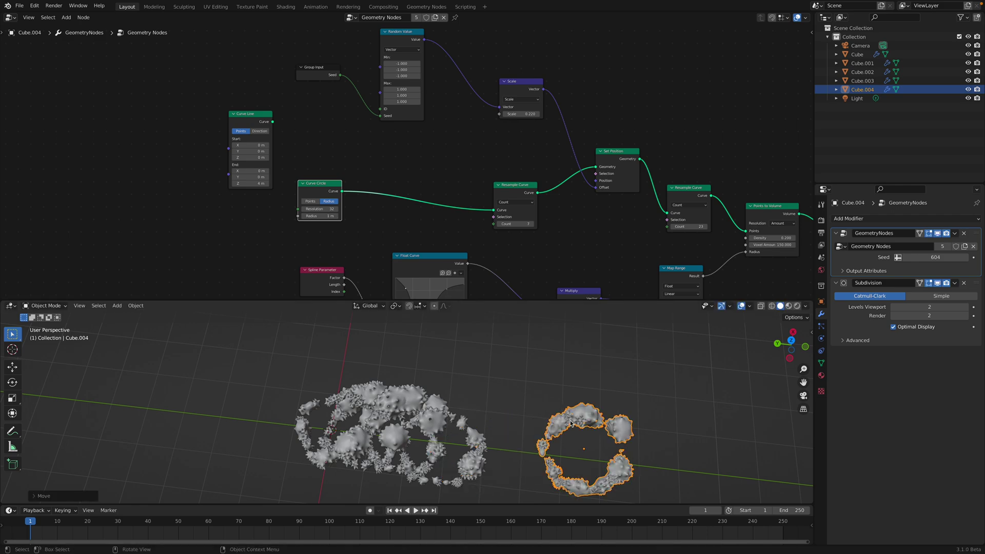
click(460, 423)
key(g)
click(507, 354)
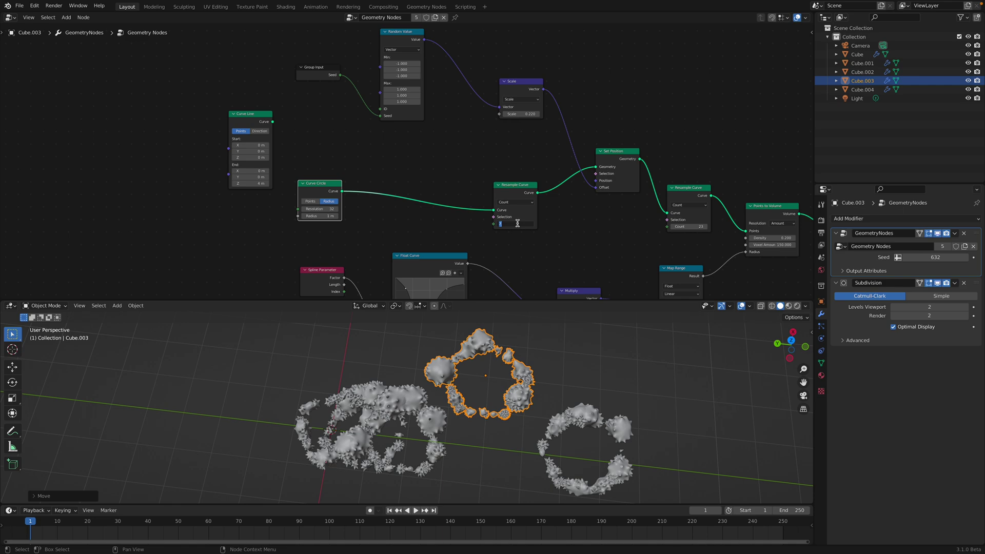
Set the first Resample Curve's count to 20 and the second's to 50, then deselect the ring
key(Return)
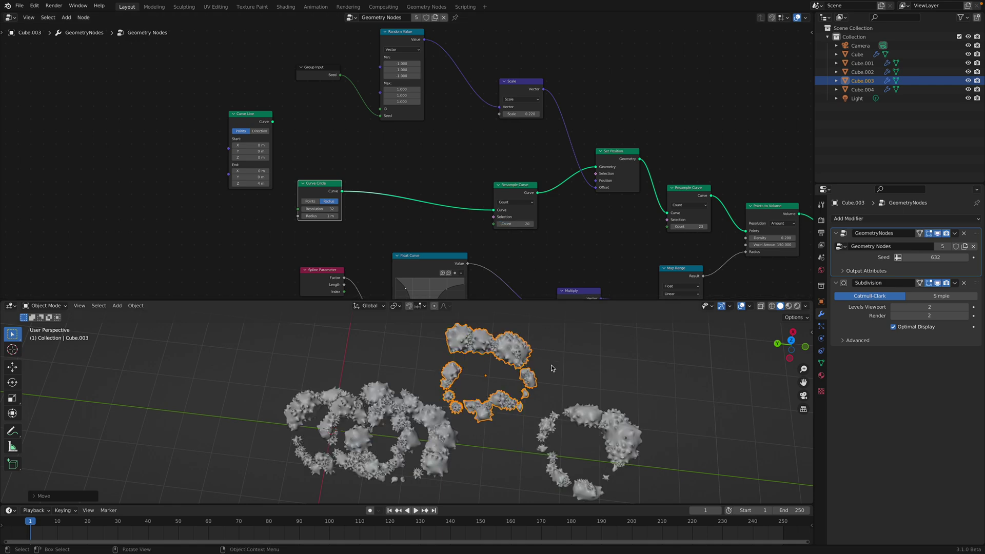
scroll(536, 237, right, 1)
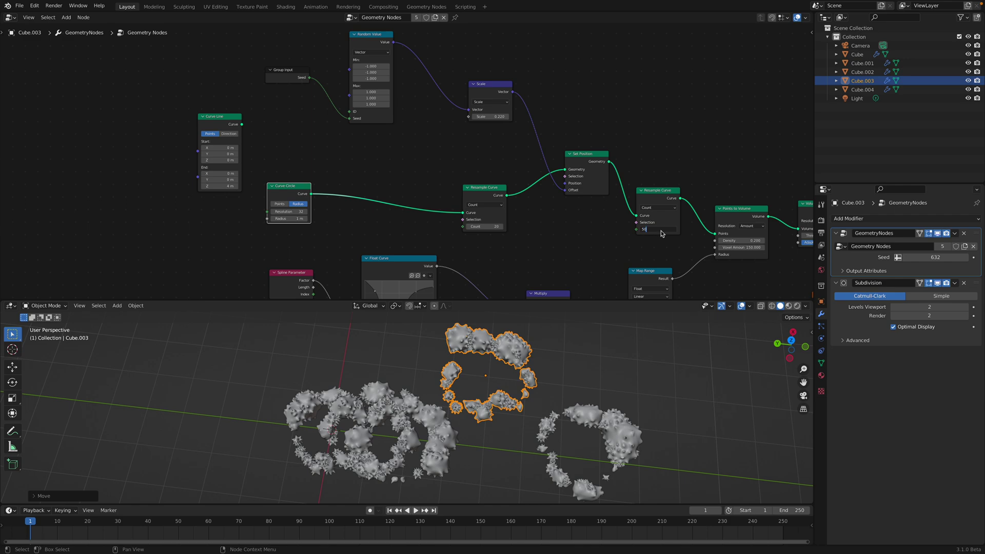
key(Return)
click(623, 362)
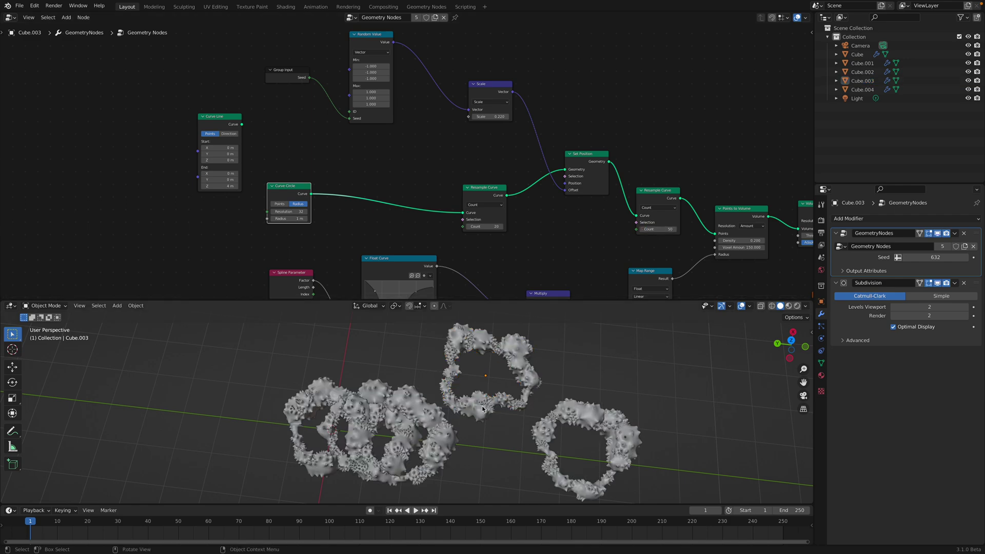
Move the three rings that still overlap apart from one another
click(317, 393)
key(g)
click(176, 376)
click(333, 400)
key(g)
click(239, 327)
click(406, 411)
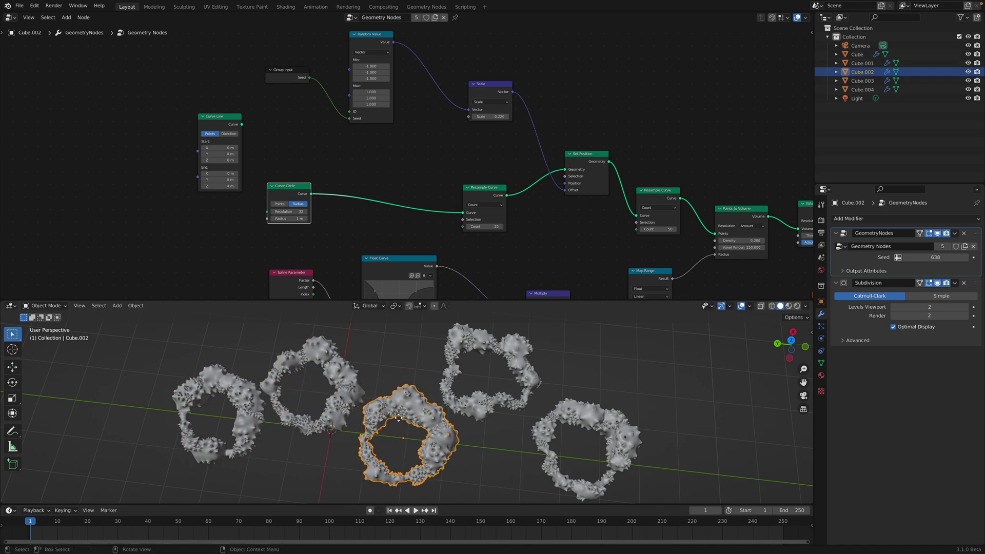
key(g)
click(379, 444)
middle_drag(430, 393, 340, 424)
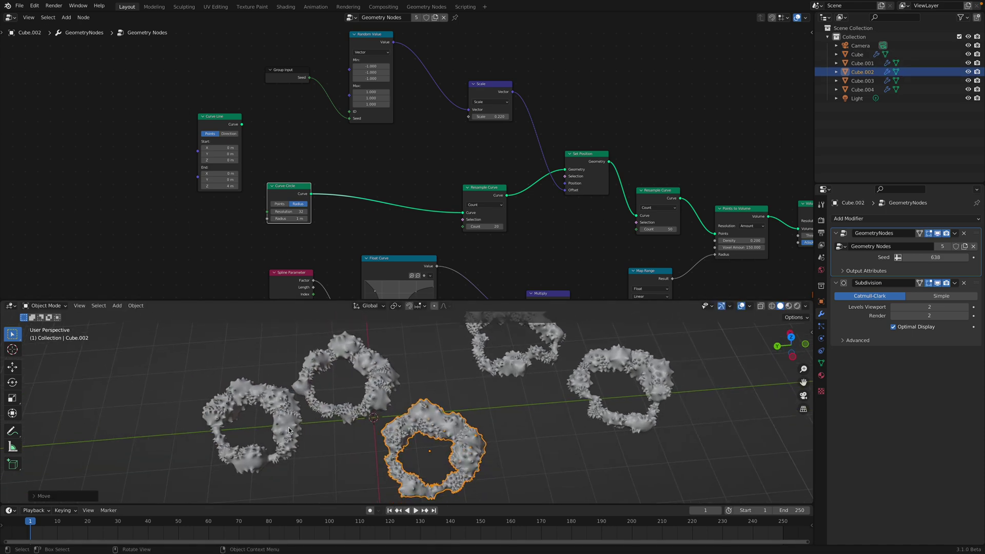
Select all objects, clear their locations, and deselect them
key(a)
key(alt+g)
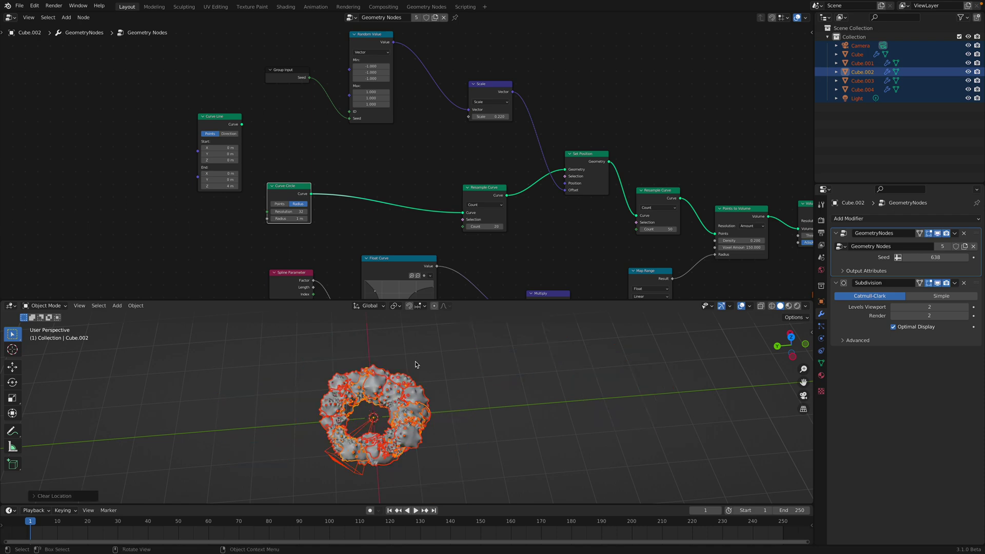
key(alt+a)
Move three of the stacked rings, including Cube.002 and Cube.004, outward from the world origin
click(404, 399)
key(g)
click(327, 416)
click(388, 397)
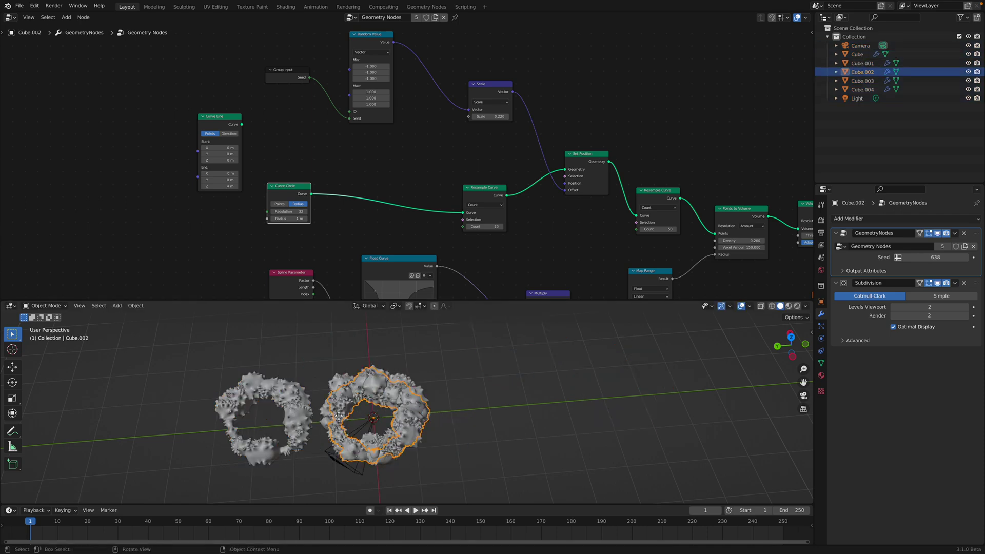
key(g)
click(335, 444)
click(370, 384)
key(g)
click(379, 358)
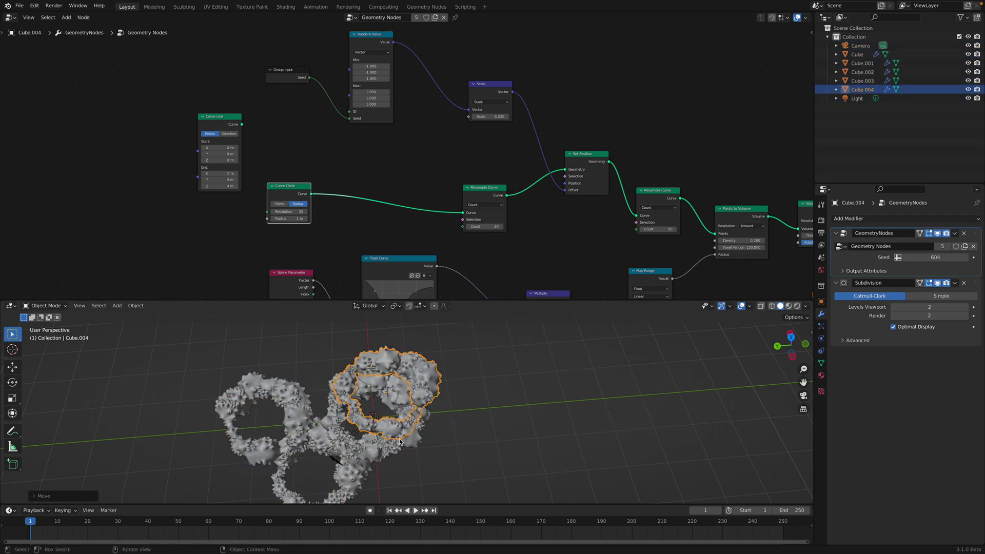
Move the remaining two rings off the origin, placing Cube.003 at the outer end of the cluster, and save the file
click(402, 431)
key(g)
click(504, 485)
click(437, 402)
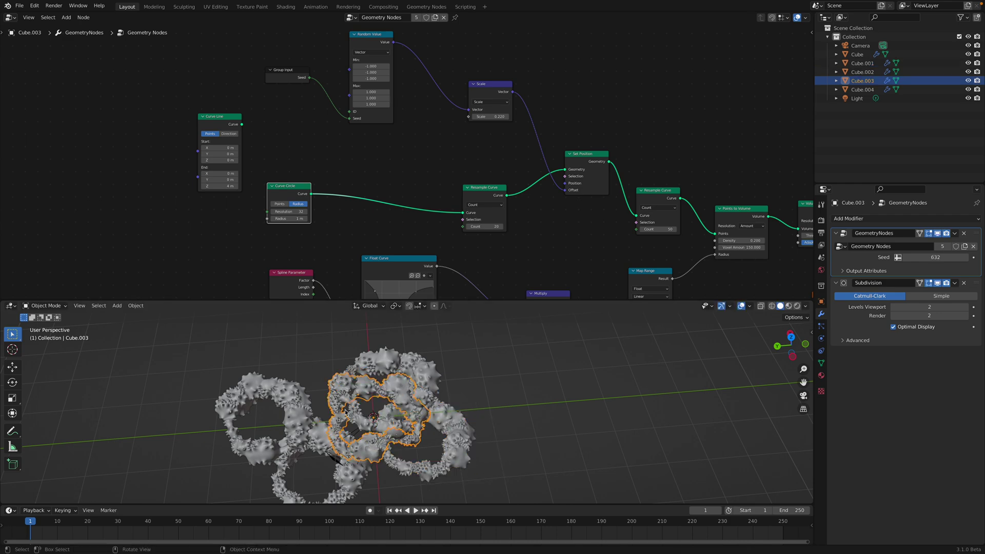
key(g)
click(444, 392)
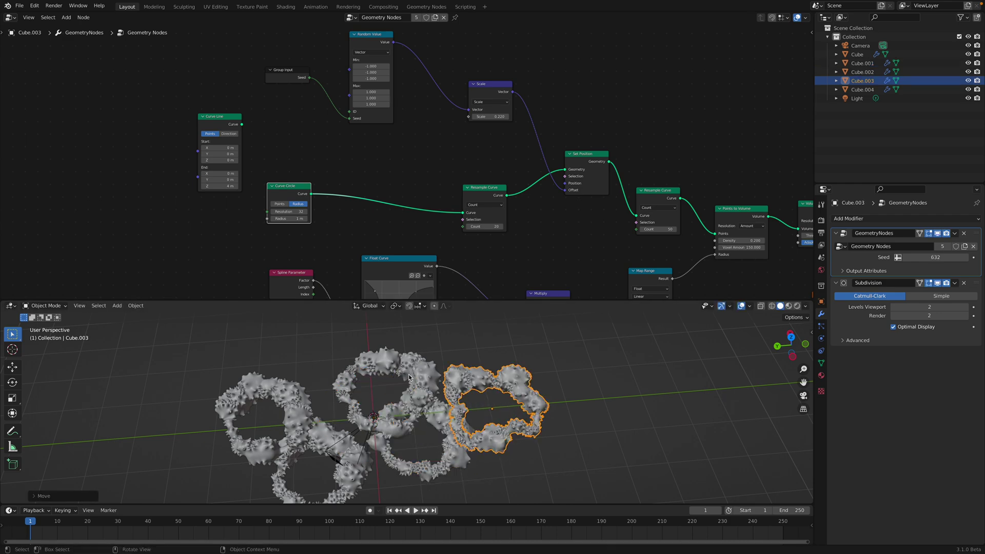
click(330, 413)
key(g)
click(510, 369)
click(536, 380)
shift+middle_drag(545, 391, 572, 367)
click(527, 435)
click(523, 442)
key(ctrl+s)
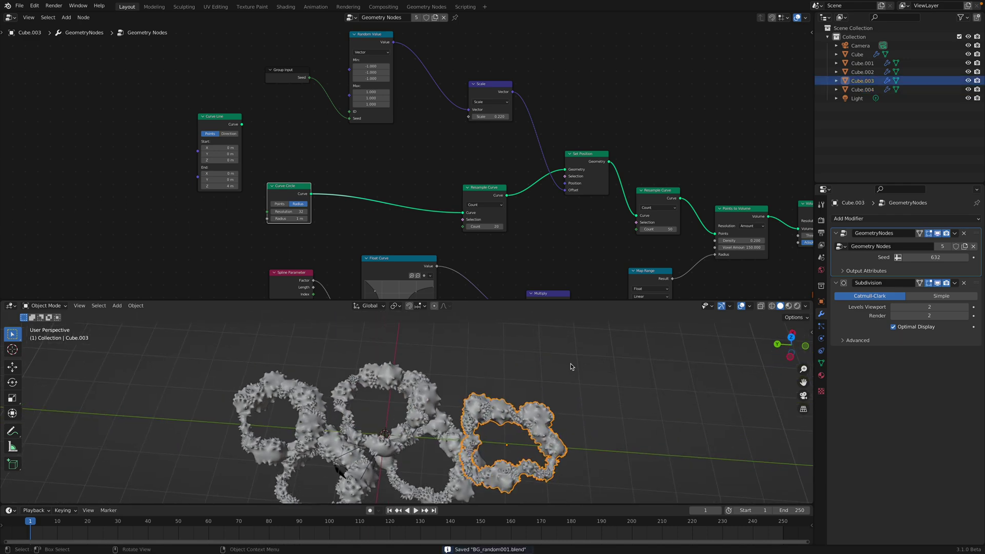
Open the recent file twisted_004.blend and enlarge its 3D viewport
click(19, 6)
mouse_move(51, 33)
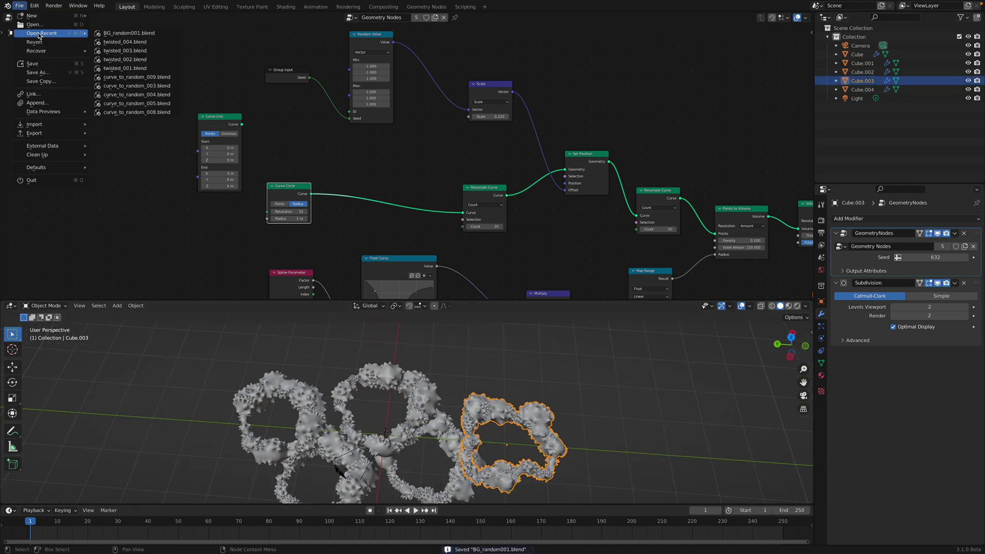
click(125, 42)
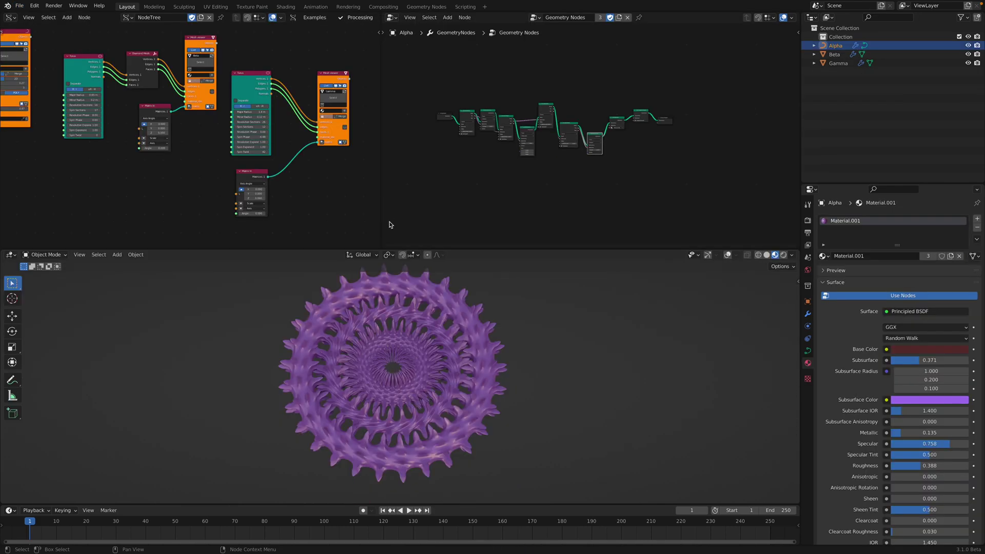
middle_drag(407, 301, 413, 322)
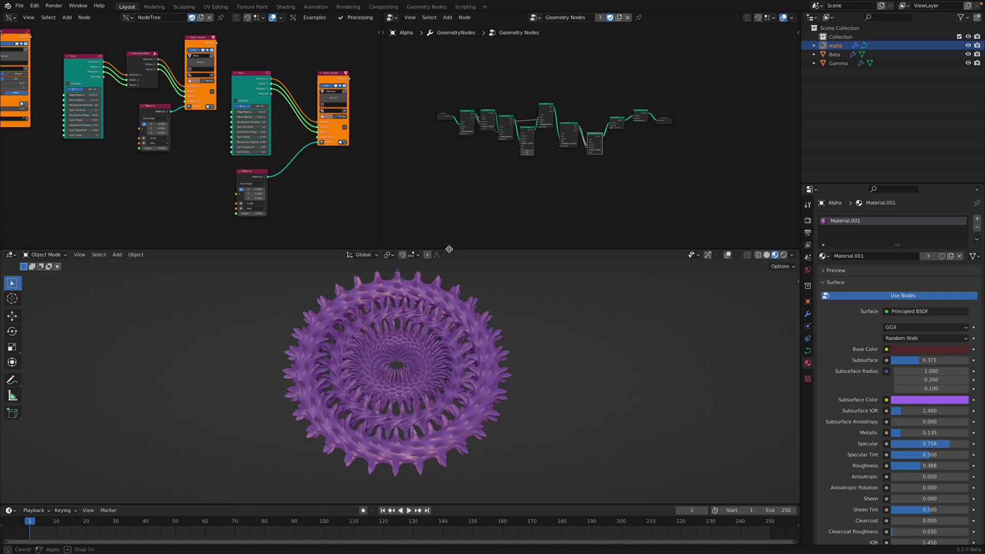
drag(450, 249, 449, 221)
scroll(579, 183, up, 8)
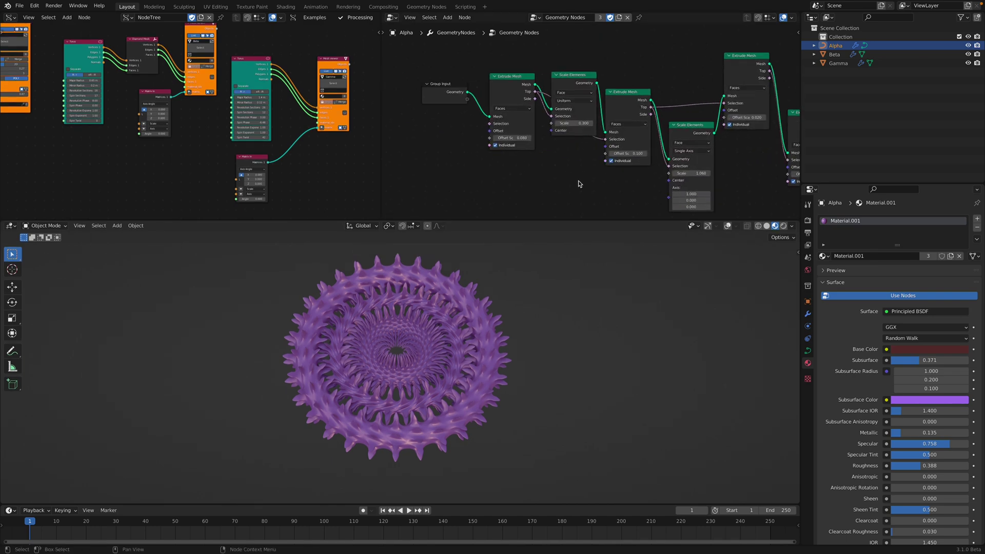
Rearrange the first Extrude Mesh and Scale Elements nodes in Alpha's geometry node tree so their links are readable
scroll(504, 176, up, 2)
drag(526, 99, 516, 81)
middle_drag(545, 104, 497, 117)
drag(454, 92, 456, 82)
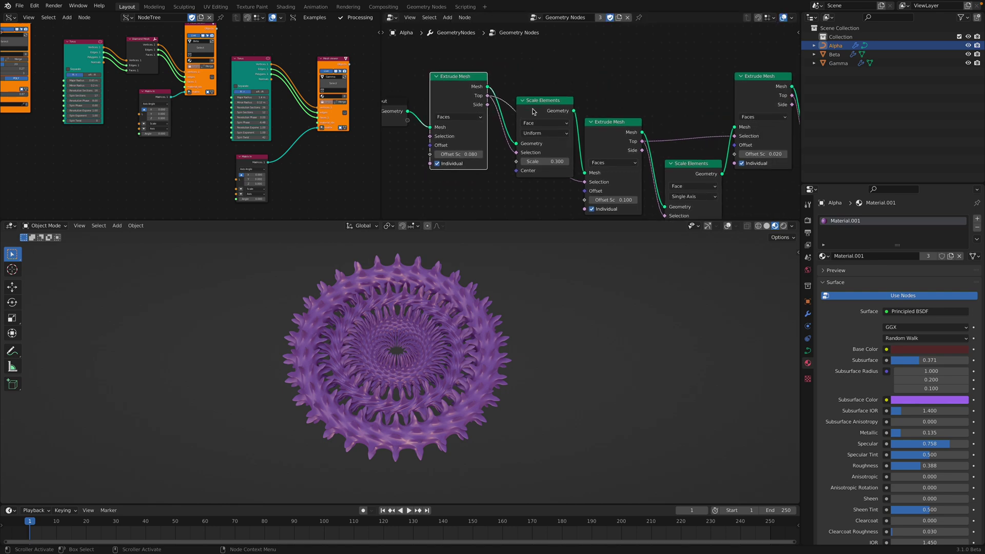
drag(535, 112, 525, 70)
drag(610, 132, 609, 99)
middle_drag(690, 144, 642, 132)
drag(643, 150, 642, 138)
Tidy the nodes further along the chain and increase the Scale of the last Scale Elements node
scroll(642, 133, down, 1)
middle_drag(687, 85, 663, 77)
drag(677, 73, 666, 61)
scroll(719, 126, down, 1)
click(732, 138)
scroll(580, 88, down, 1)
middle_drag(580, 87, 537, 82)
middle_drag(664, 103, 565, 111)
drag(657, 156, 650, 123)
middle_drag(636, 135, 641, 133)
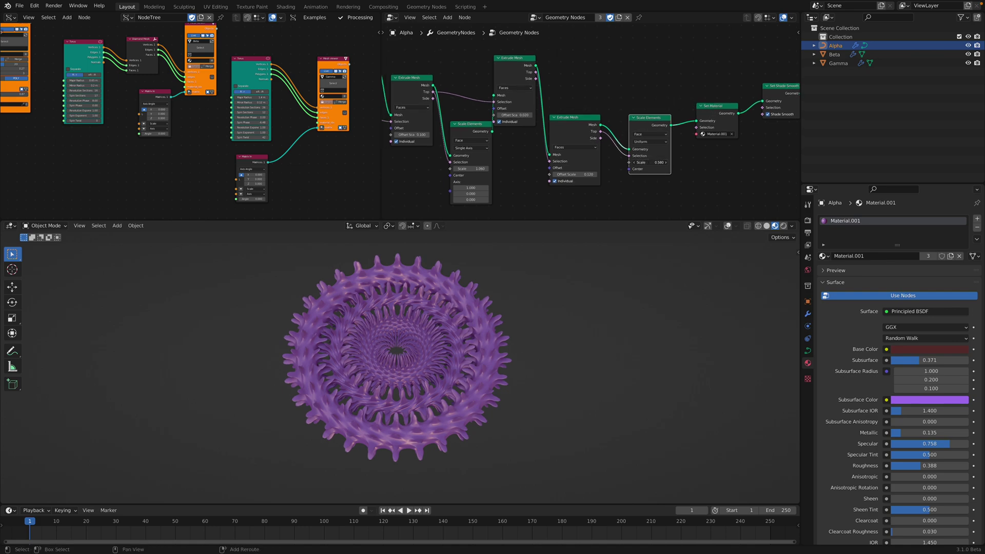
Enlarge the NodeTree editor and examine the Circle, Number Range and Polyline Viewer nodes that generate Alpha
middle_drag(411, 115, 528, 108)
middle_drag(462, 140, 616, 136)
scroll(613, 162, up, 3)
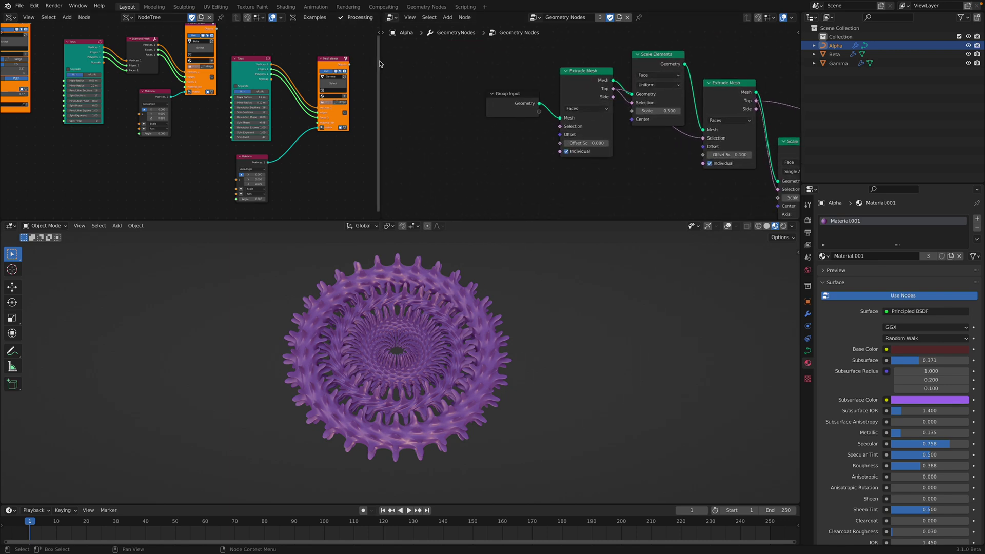
drag(380, 60, 535, 61)
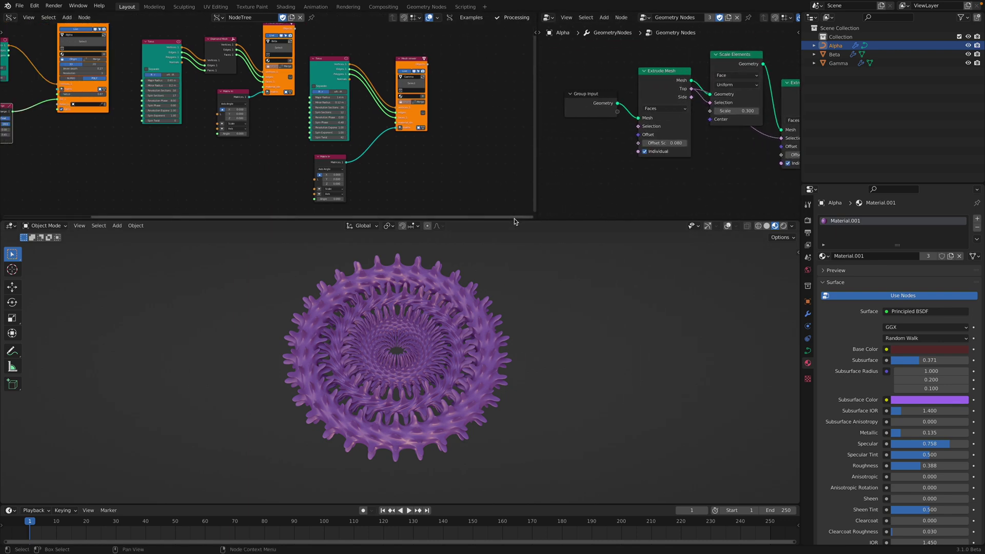
drag(519, 237, 520, 339)
middle_drag(22, 101, 282, 149)
scroll(192, 141, up, 3)
scroll(270, 172, up, 4)
scroll(379, 390, down, 2)
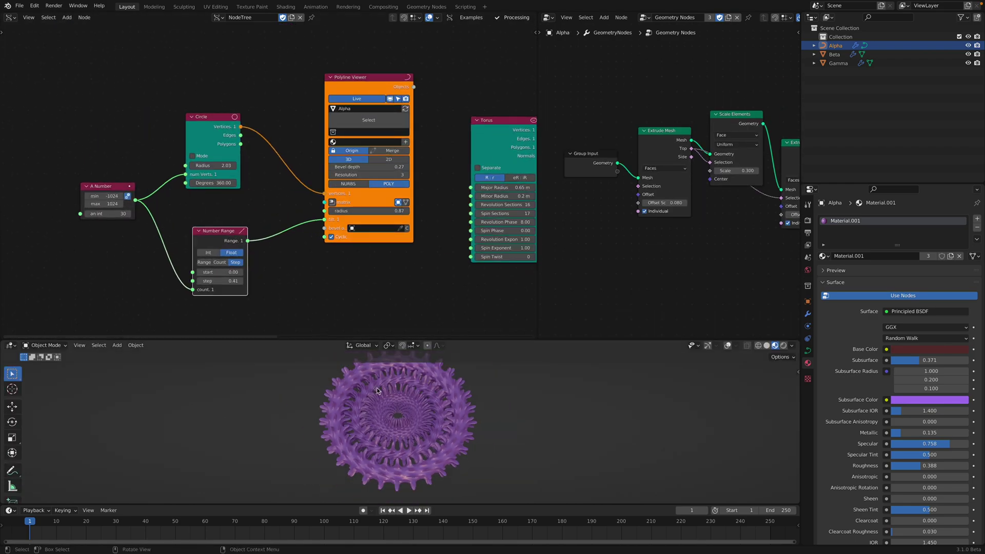
Show the viewport gizmos and overlays and move the Beta and Alpha rings apart to opposite sides of Gamma
click(388, 394)
click(708, 346)
click(727, 346)
key(g)
click(279, 420)
click(451, 423)
key(g)
click(616, 436)
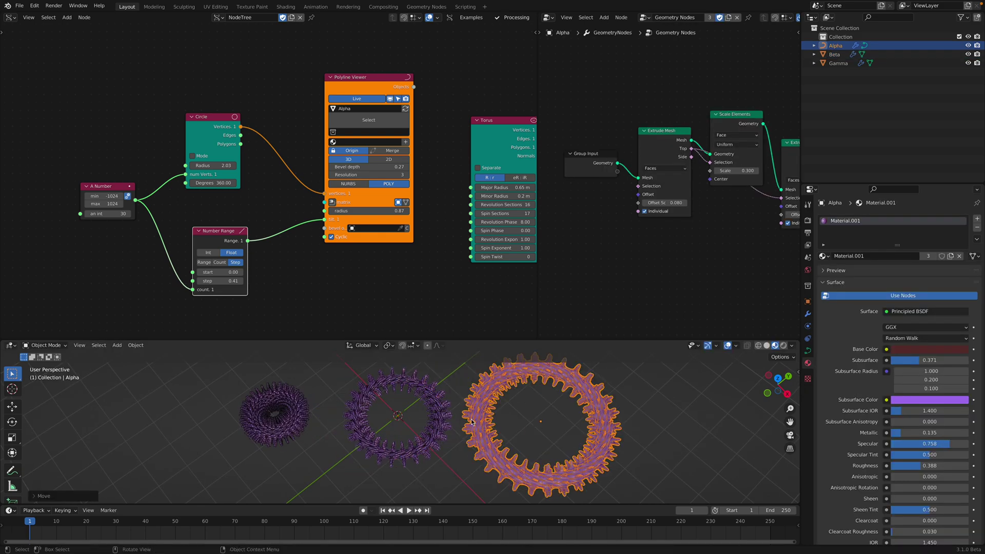
Examine the separated rings up close together with the node chains that build and extrude them
middle_drag(570, 411, 568, 431)
scroll(439, 393, up, 3)
middle_drag(426, 269, 328, 294)
scroll(695, 174, down, 3)
middle_drag(685, 174, 655, 177)
scroll(699, 182, down, 1)
middle_drag(732, 184, 734, 149)
middle_drag(435, 126, 416, 119)
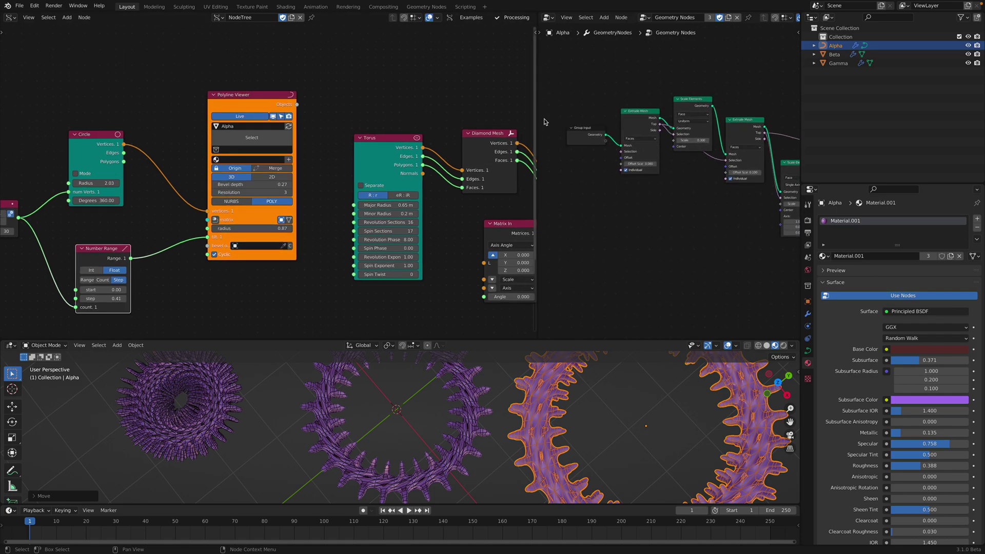
Widen the NodeTree editor and reposition Beta's Torus and Diamond Mesh nodes so their links are readable
drag(537, 117, 631, 114)
middle_drag(454, 110, 357, 96)
scroll(357, 96, down, 2)
drag(336, 135, 337, 104)
scroll(334, 140, up, 3)
middle_drag(334, 140, 318, 166)
drag(320, 110, 316, 96)
drag(417, 147, 410, 129)
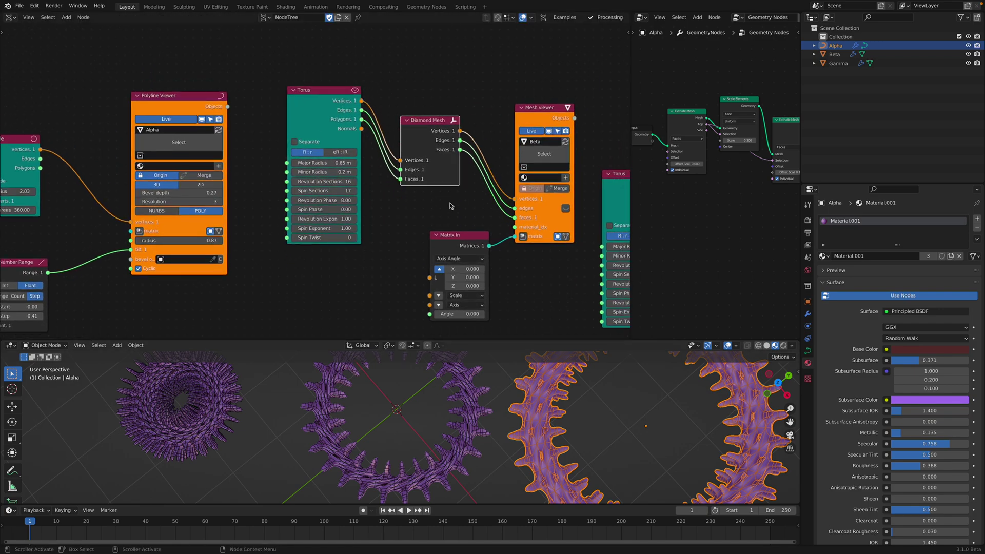
Set the X location of the Matrix In node feeding Beta's Mesh viewer to -3.810
drag(464, 270, 348, 419)
middle_drag(347, 419, 411, 410)
drag(465, 269, 426, 270)
middle_drag(433, 401, 457, 411)
scroll(431, 426, up, 2)
shift+middle_drag(420, 439, 516, 440)
Set Revolution Sections of Beta's Torus node to 12 and view the rings in material preview without overlays
click(386, 411)
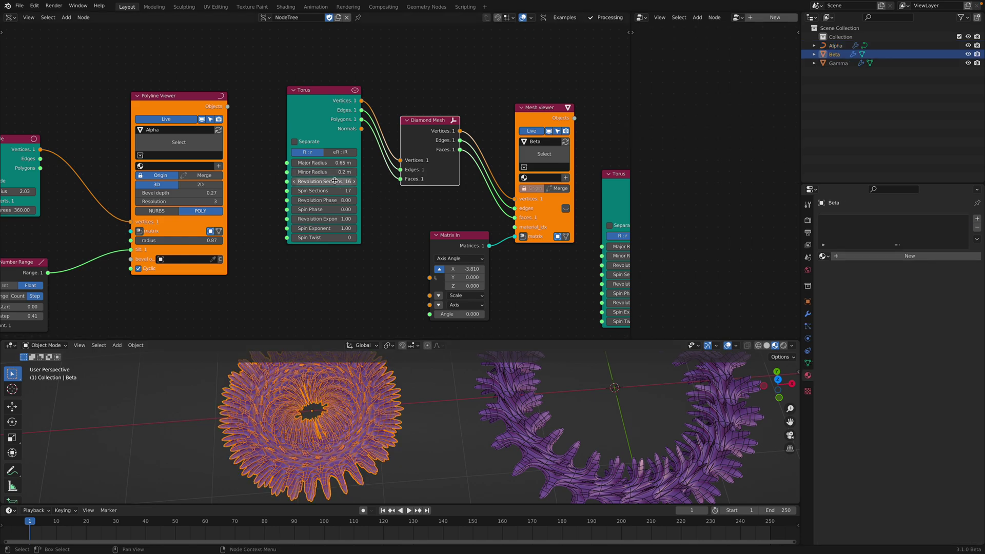
click(412, 421)
middle_drag(412, 421, 451, 390)
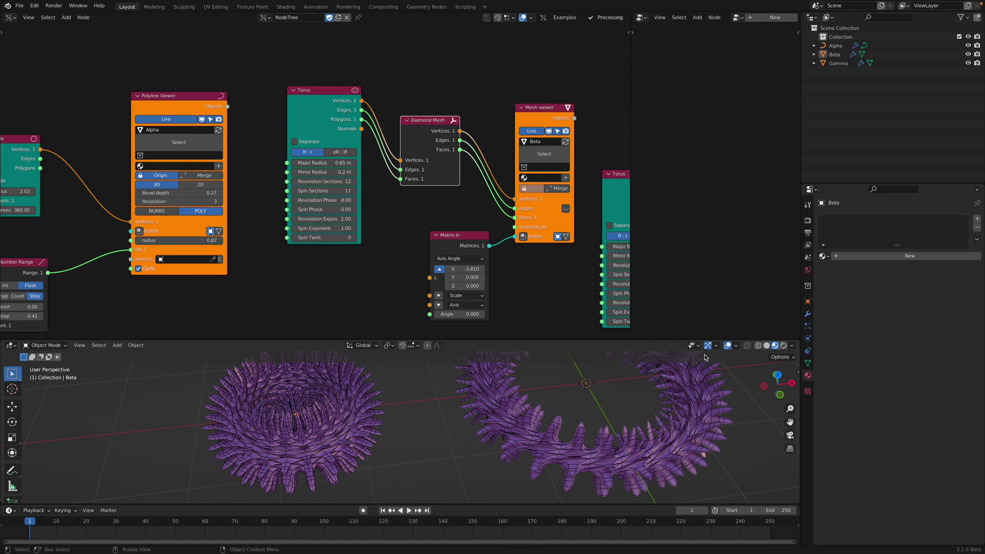
click(783, 345)
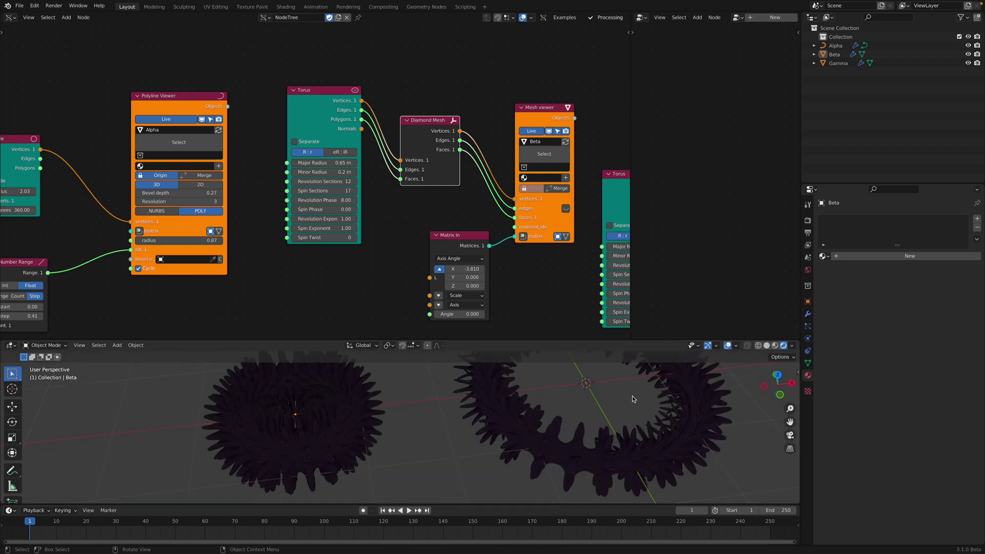
click(775, 346)
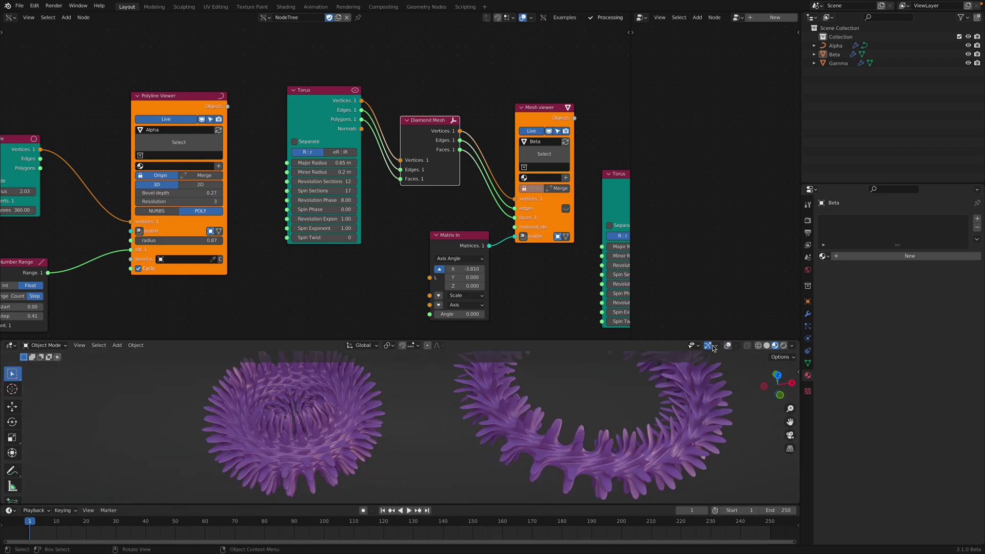
Set Beta's Torus node to a Major Radius of 0.93 m and a Minor Radius of 0.21 m
scroll(308, 218, down, 2)
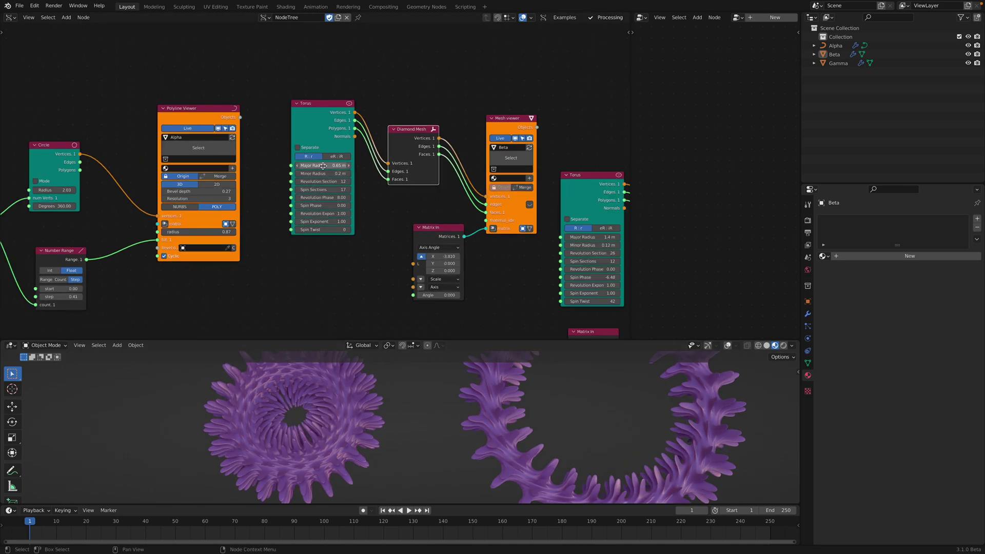
mouse_move(323, 166)
mouse_down()
mouse_move(352, 165)
mouse_move(324, 174)
mouse_up()
scroll(322, 183, down, 2)
scroll(244, 134, down, 3)
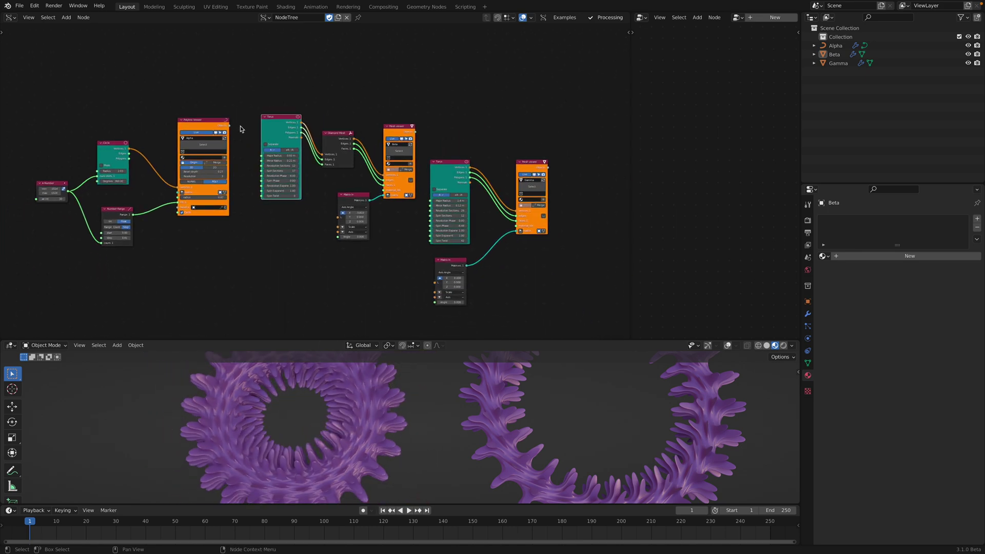
Reposition Beta's Diamond Mesh node and the Torus node that feeds the Gamma viewer
scroll(246, 138, up, 3)
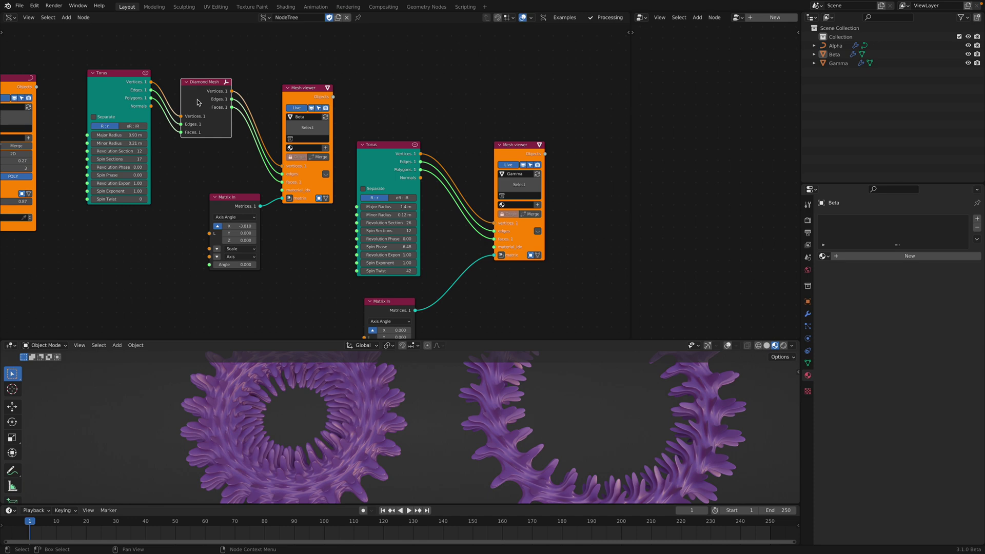
middle_drag(176, 111, 192, 120)
scroll(401, 182, down, 2)
middle_drag(402, 183, 291, 149)
drag(288, 164, 292, 162)
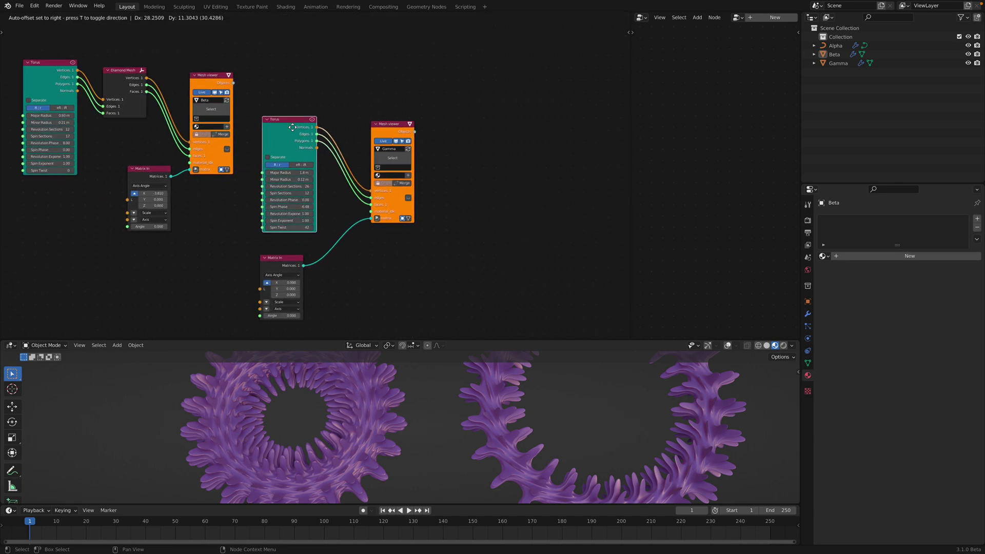
scroll(290, 195, up, 2)
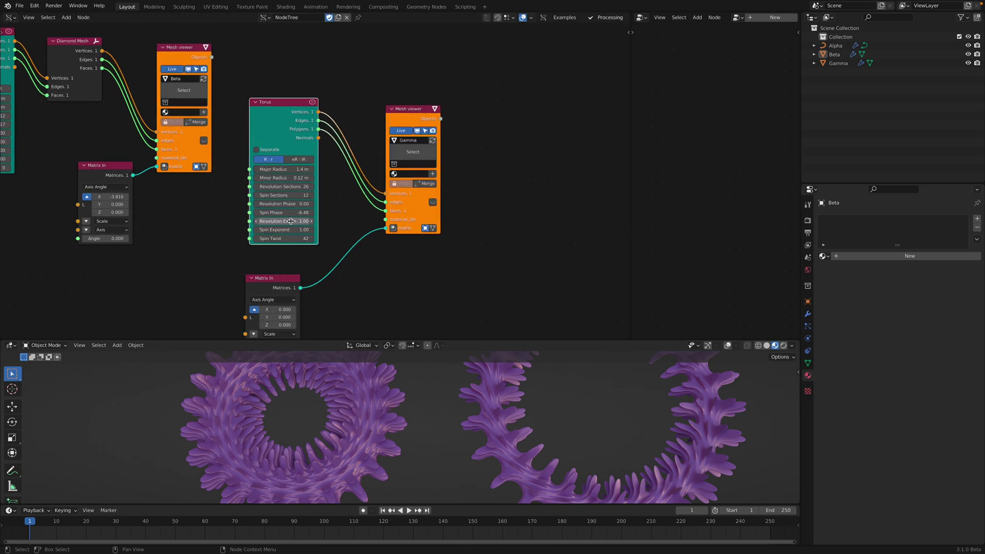
Set Gamma's Torus node to a Spin Phase of -15.00 and a Spin Twist of 90
scroll(390, 400, down, 3)
shift+middle_drag(411, 400, 261, 408)
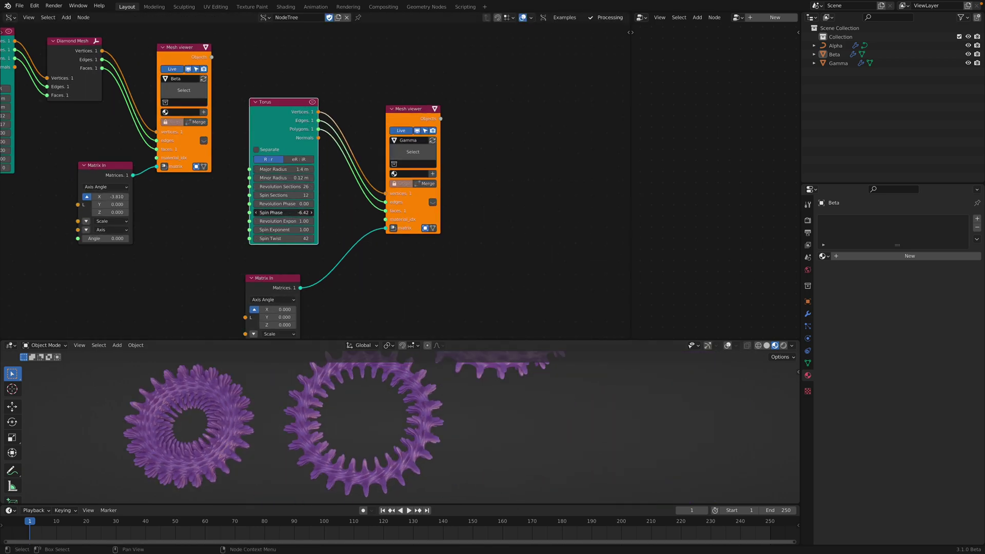
drag(273, 212, 220, 213)
scroll(273, 219, up, 1)
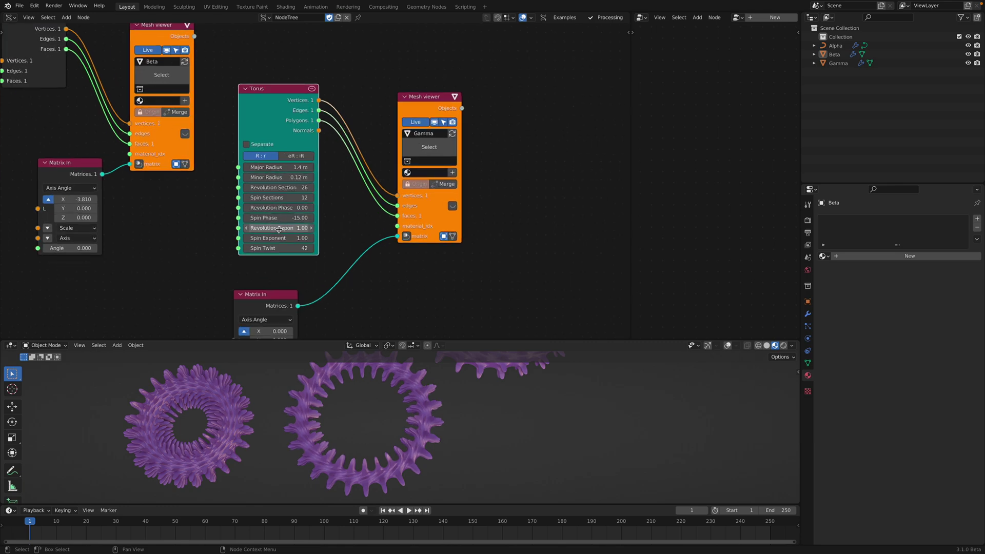
drag(277, 248, 311, 247)
Enlarge the 3D viewport to frame all three rings and select the Alpha ring
drag(338, 341, 338, 223)
shift+middle_drag(445, 313, 429, 360)
scroll(429, 360, up, 1)
click(449, 340)
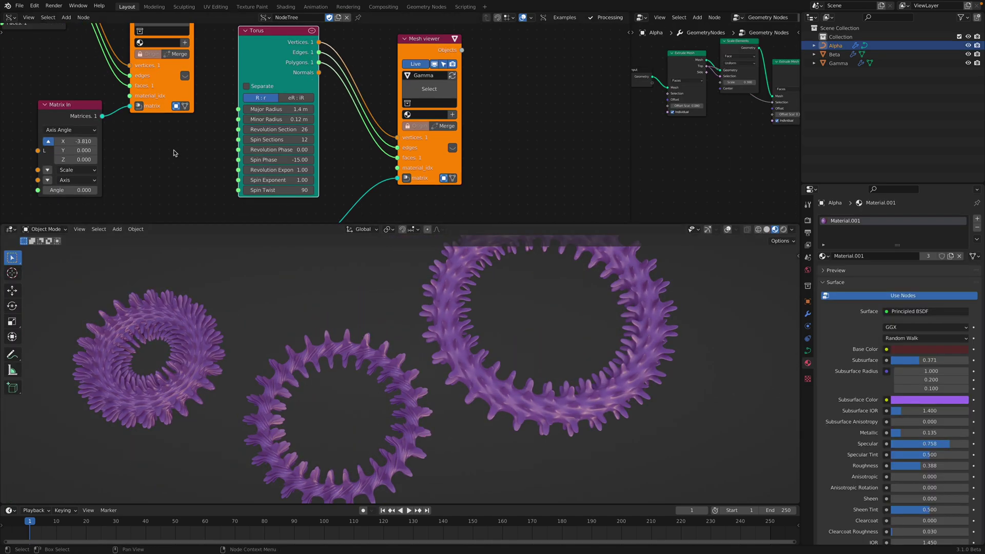
Rearrange the A Number, Polyline Viewer and Number Range nodes that generate Alpha
scroll(176, 154, down, 7)
middle_drag(148, 125, 451, 158)
scroll(216, 121, up, 2)
scroll(218, 121, up, 3)
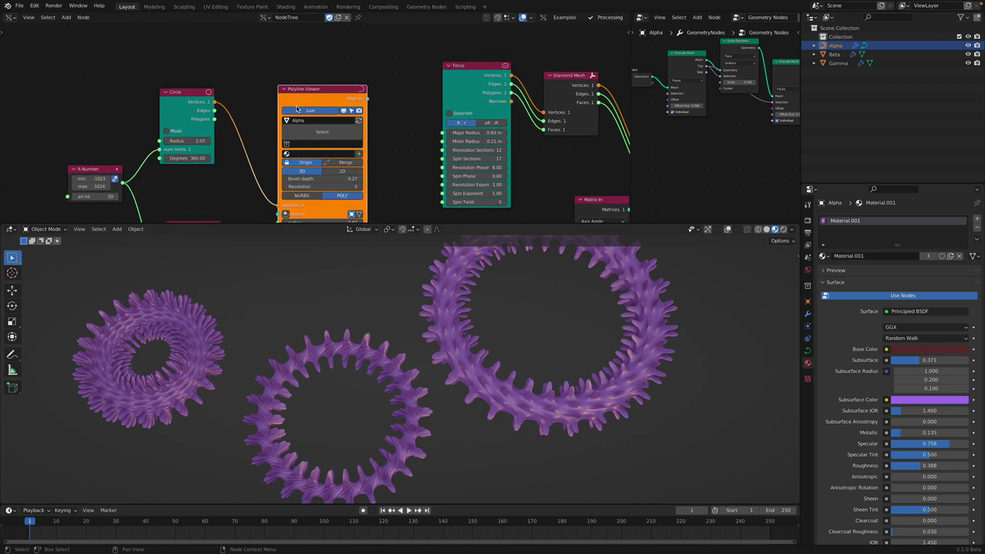
middle_drag(297, 108, 272, 74)
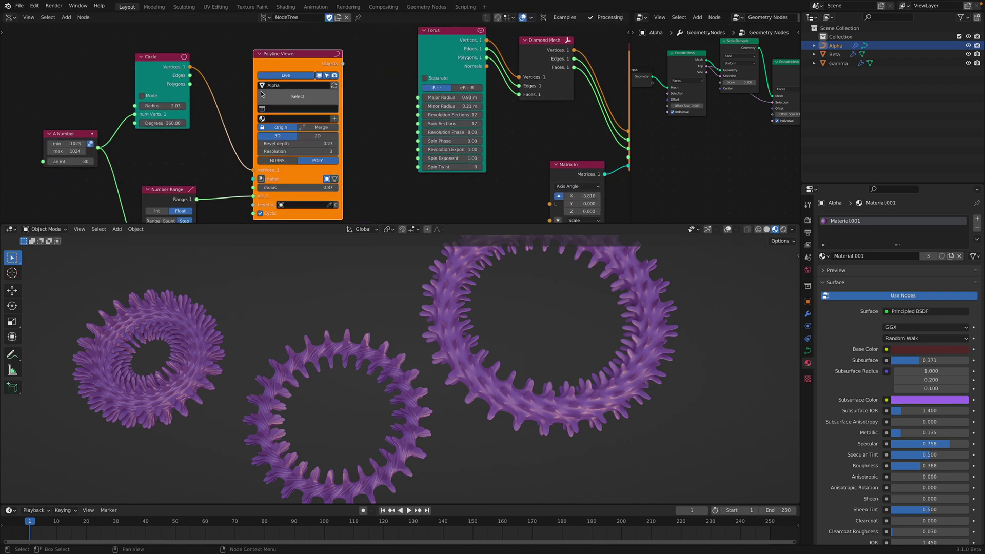
drag(281, 68, 273, 70)
middle_drag(219, 109, 230, 83)
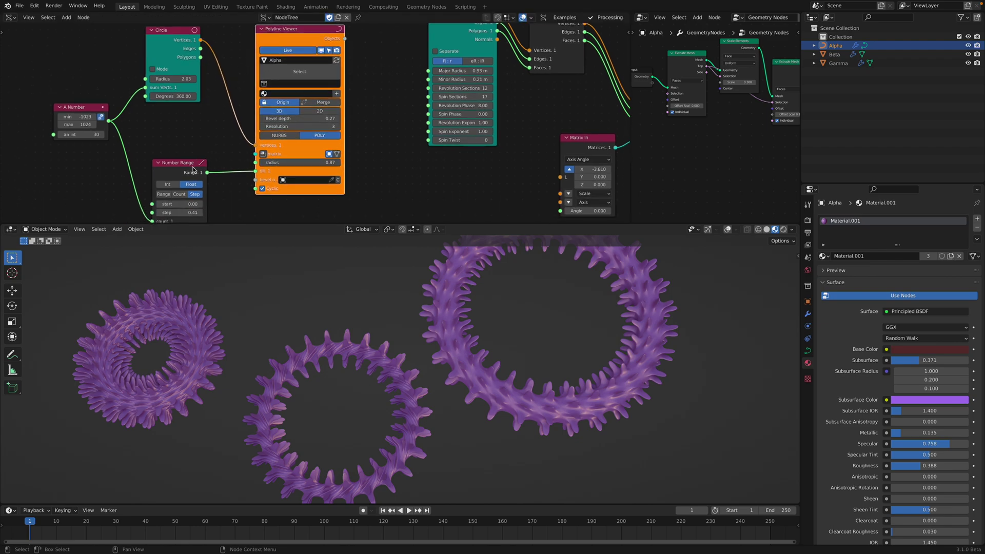
scroll(332, 144, down, 3)
scroll(332, 143, down, 2)
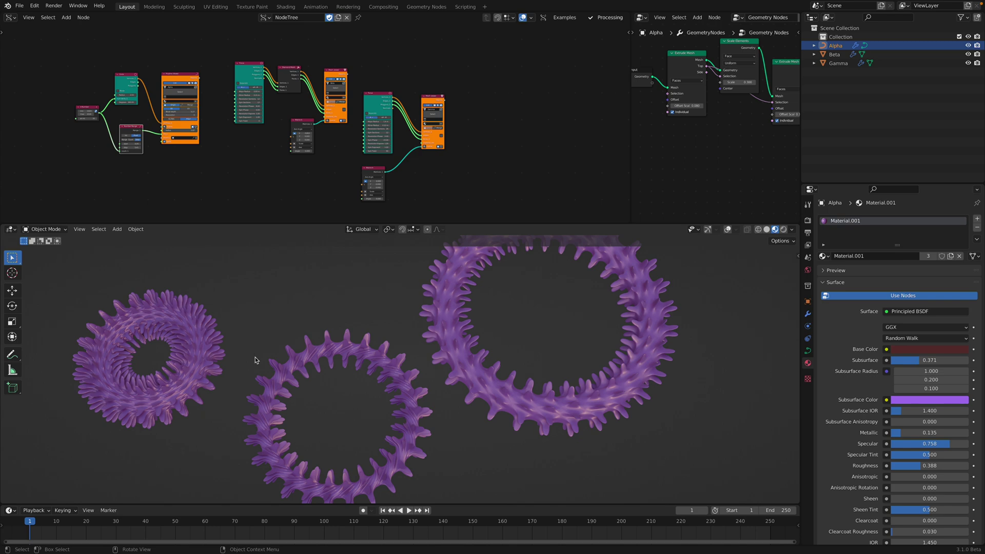
Open the recent file BG_random001.blend without saving the changes to twisted_004.blend
click(314, 360)
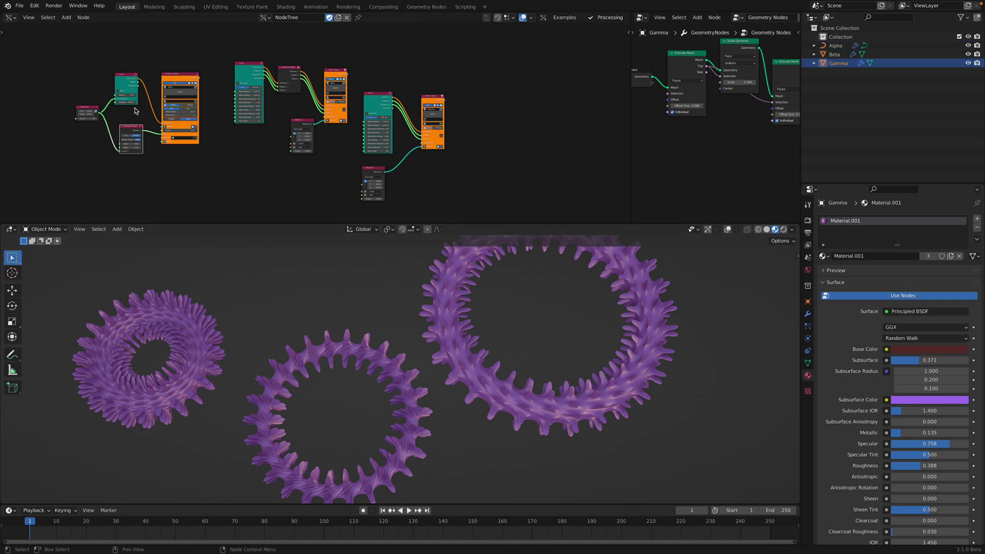
click(19, 7)
mouse_move(43, 33)
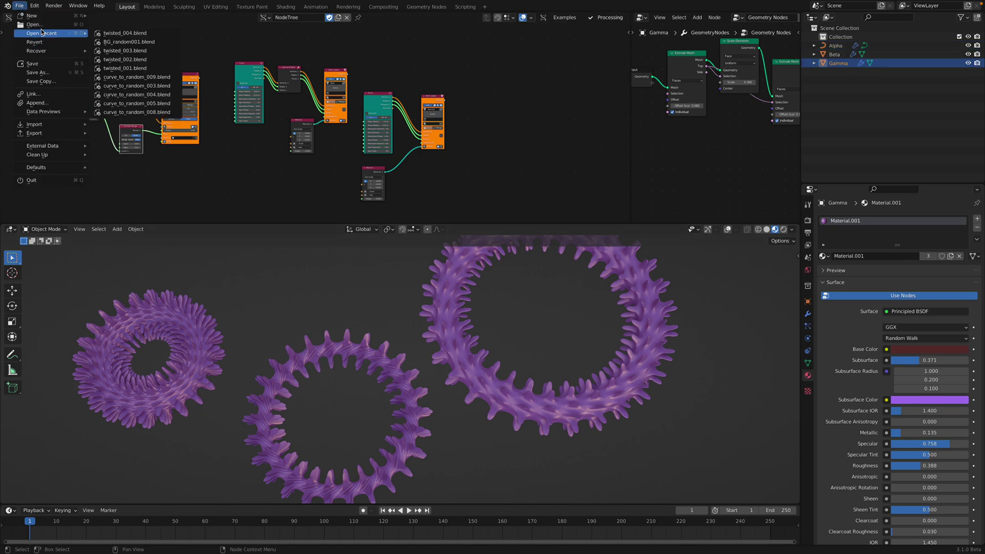
click(114, 44)
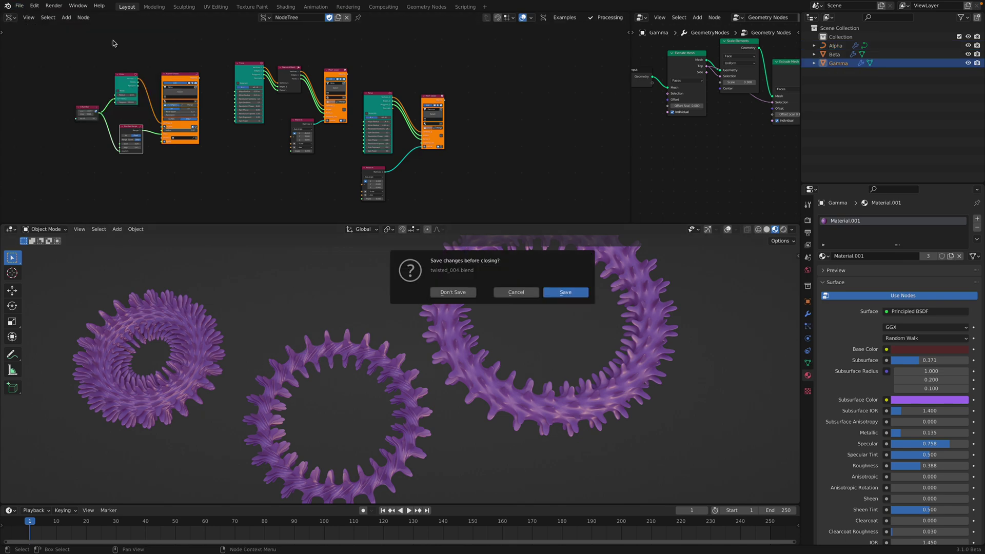
click(453, 292)
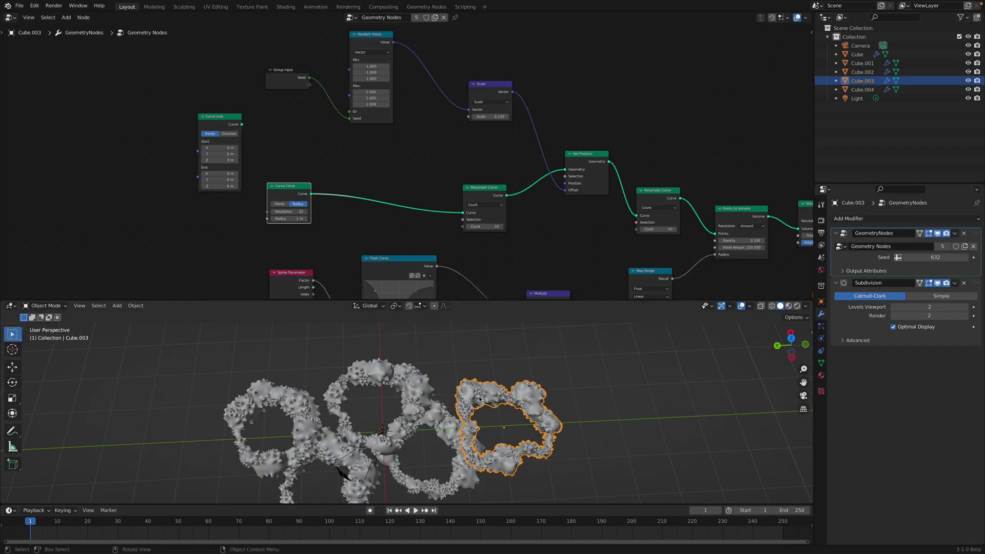
Delete the unconnected Curve Line node from Cube.003's geometry node tree and save the file
scroll(247, 181, down, 3)
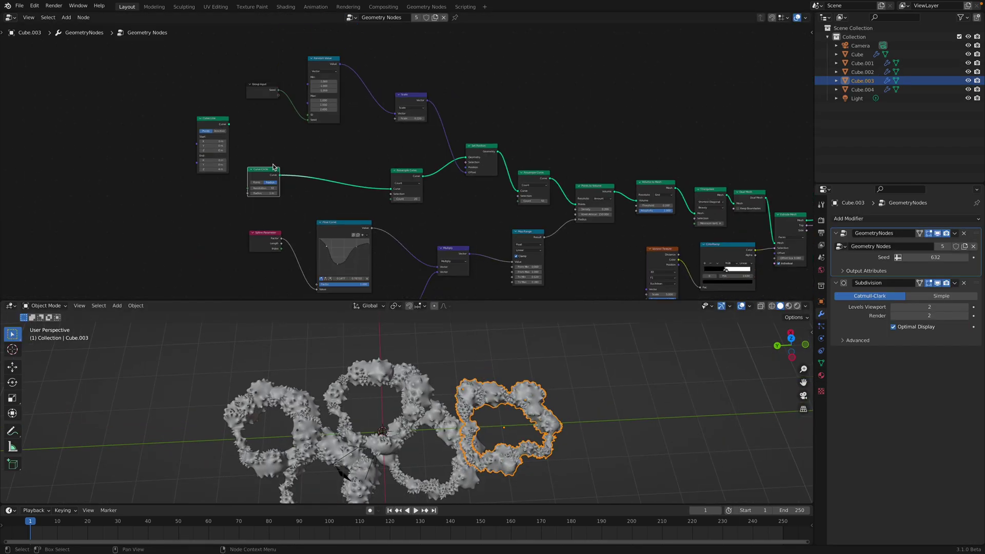
key(x)
key(ctrl+s)
middle_drag(269, 131, 230, 129)
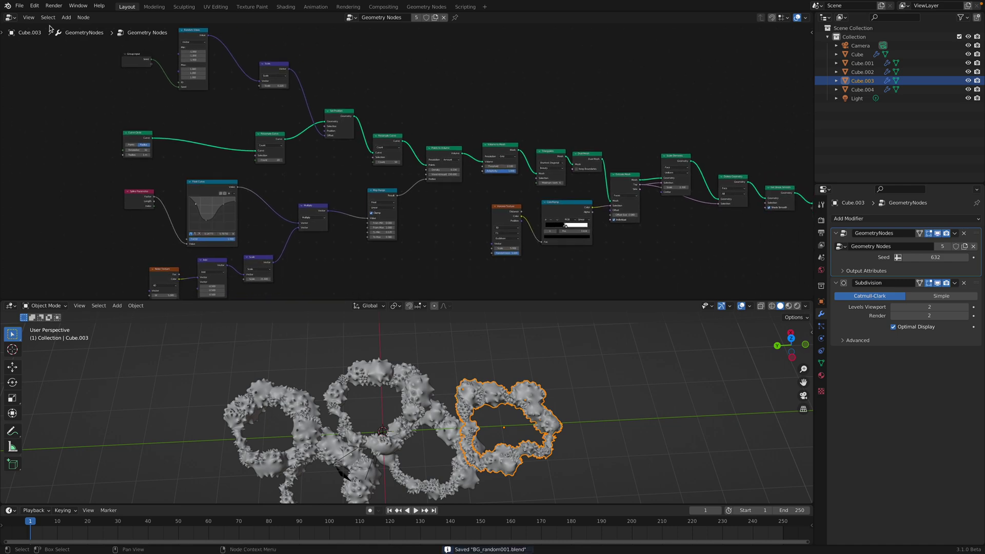
click(21, 7)
click(33, 63)
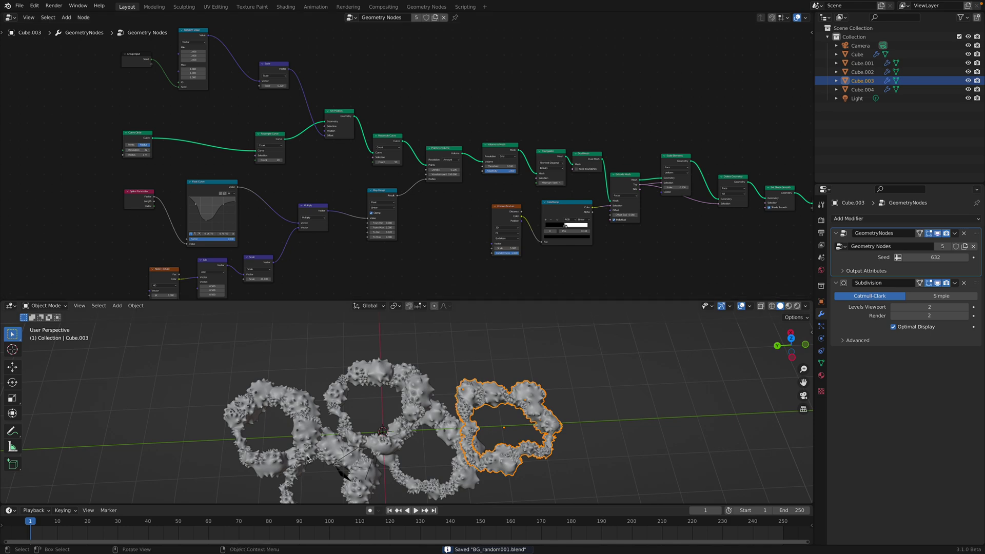
Copy the Cube ring object and save the file under the new name BG_random002.blend
click(293, 401)
click(20, 5)
mouse_move(47, 33)
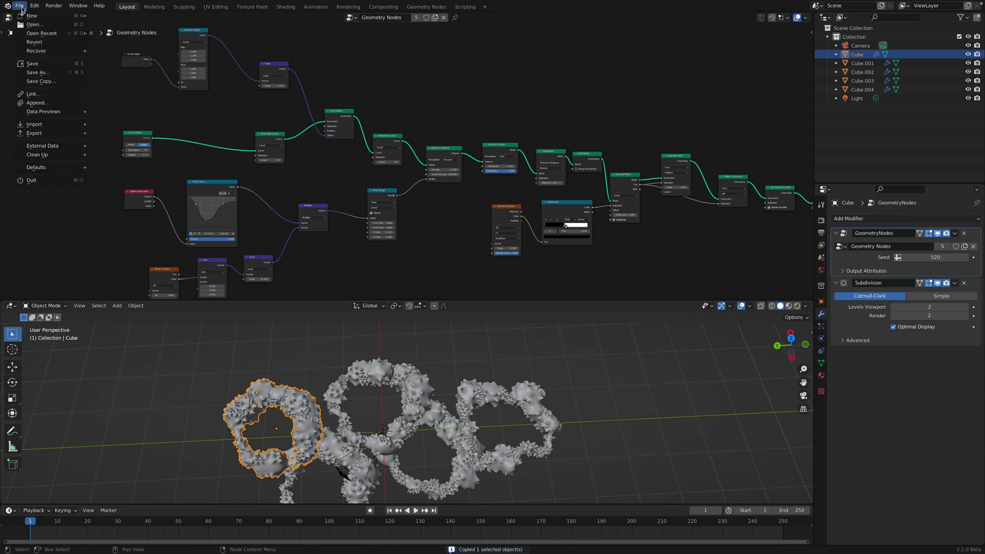
click(38, 73)
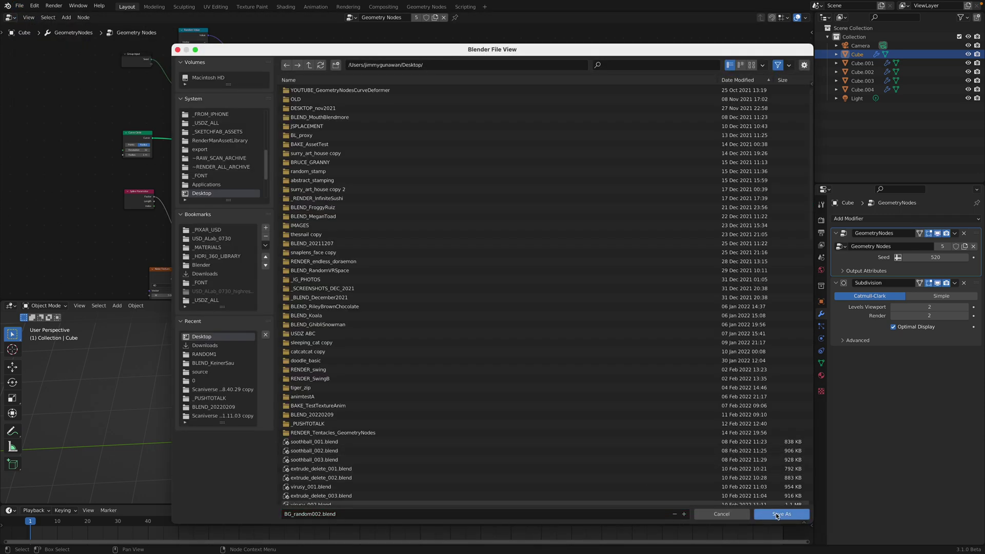
click(777, 515)
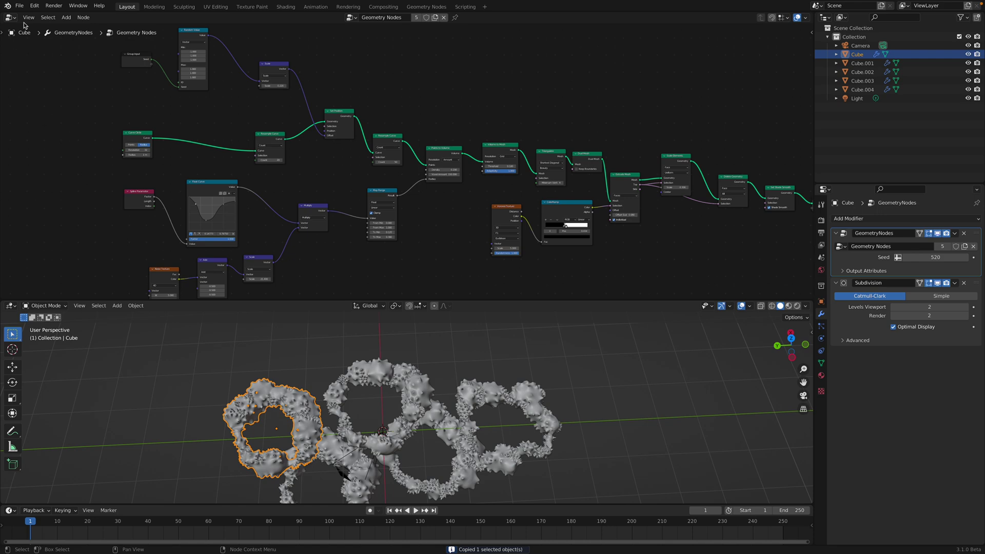
Reopen the recent twisted torus file and widen its NodeTree editor to show all node groups
click(19, 5)
mouse_move(56, 32)
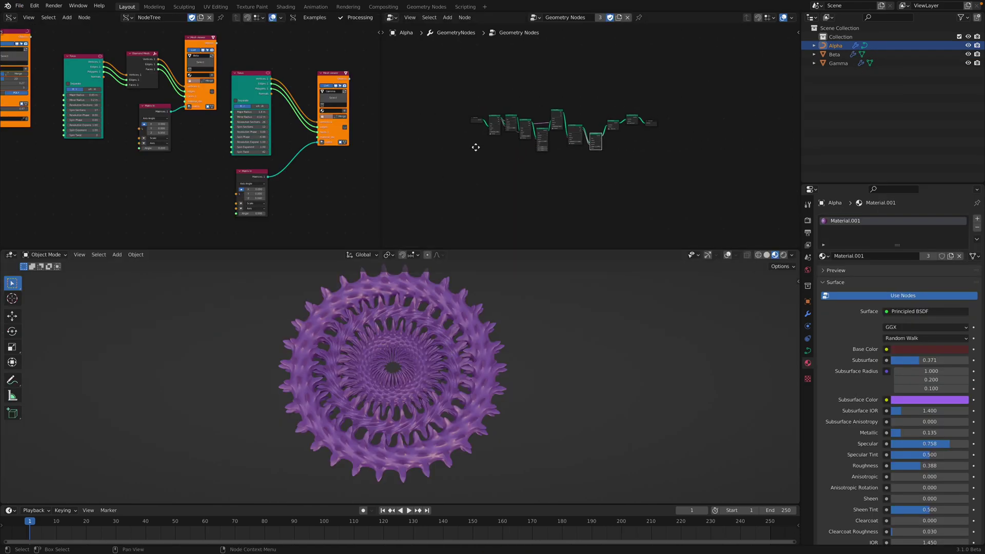
scroll(413, 139, up, 1)
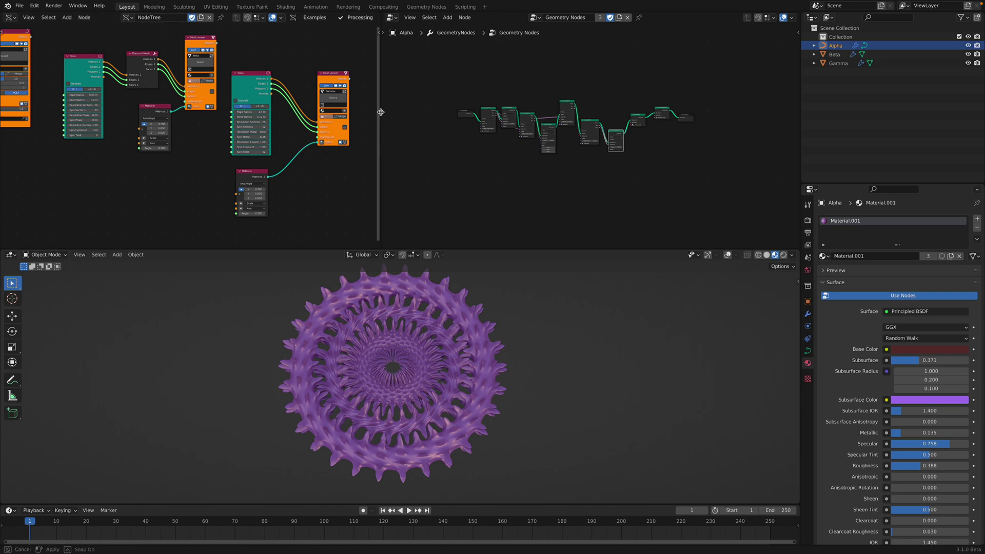
drag(380, 112, 491, 112)
scroll(200, 74, down, 2)
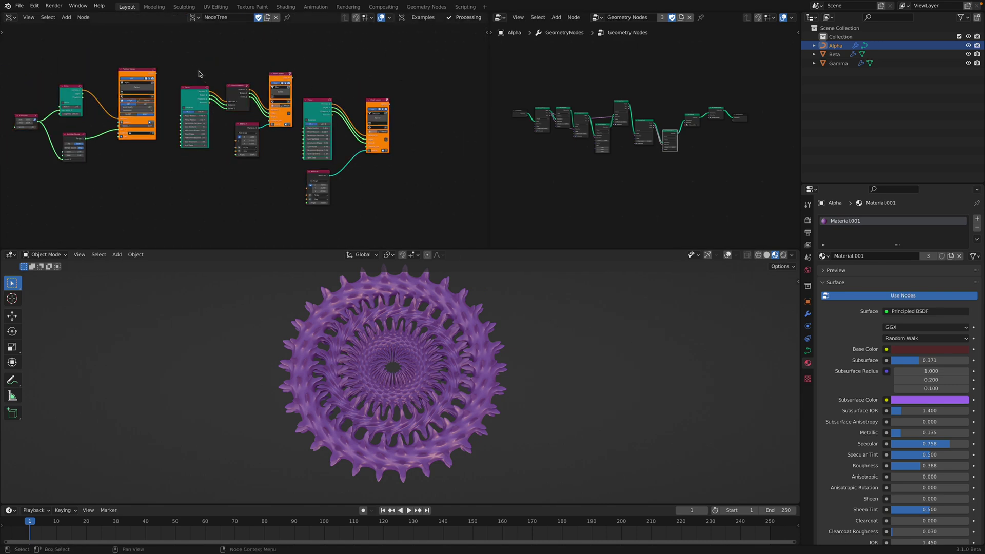
Delete the Beta and Gamma node groups from the NodeTree, including the leftover Torus node
drag(212, 74, 403, 216)
key(x)
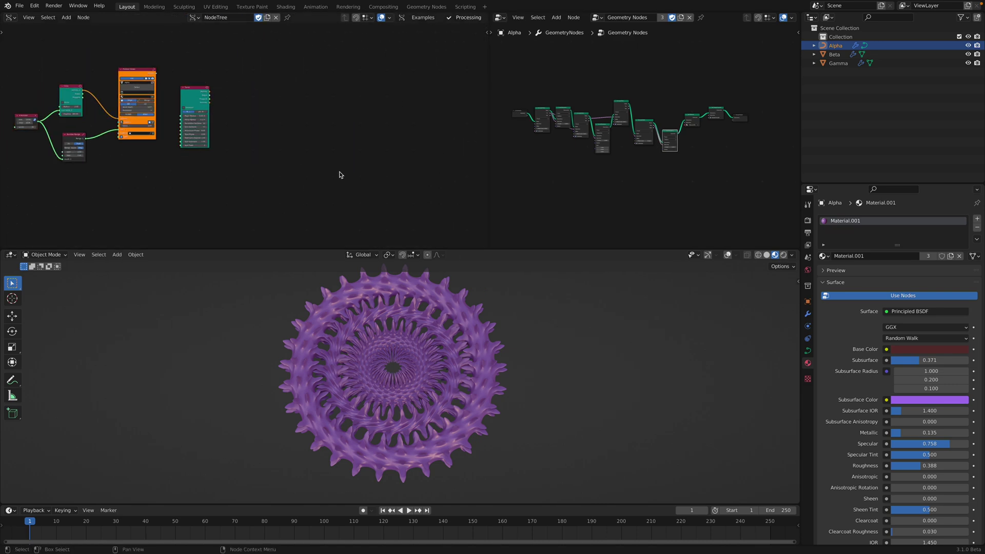
key(x)
Delete the Alpha, Beta and Gamma objects from the scene
key(a)
key(x)
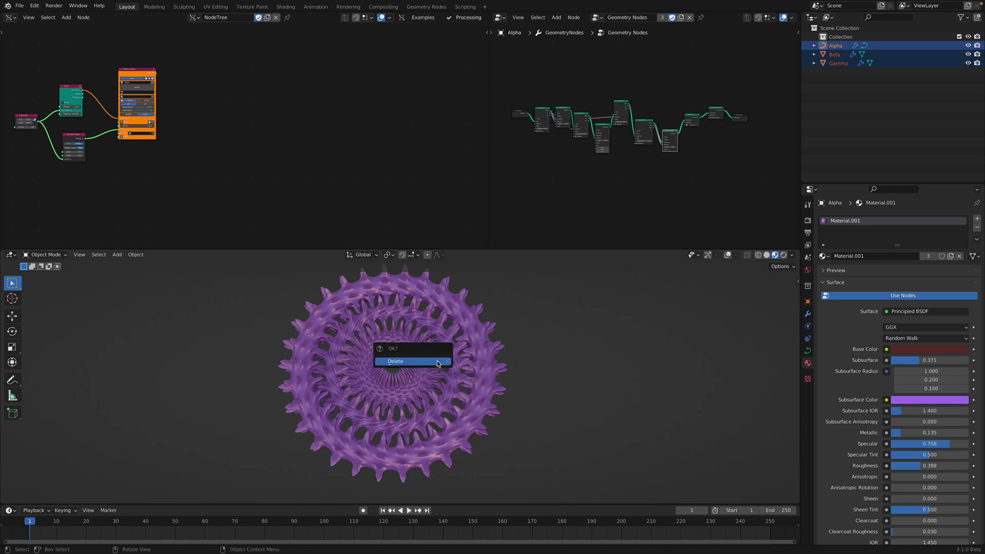
click(437, 362)
Add a Matrix In node linked to the Polyline Viewer's matrix input so that Alpha is regenerated
middle_drag(266, 166, 402, 174)
scroll(240, 169, up, 7)
scroll(240, 169, up, 1)
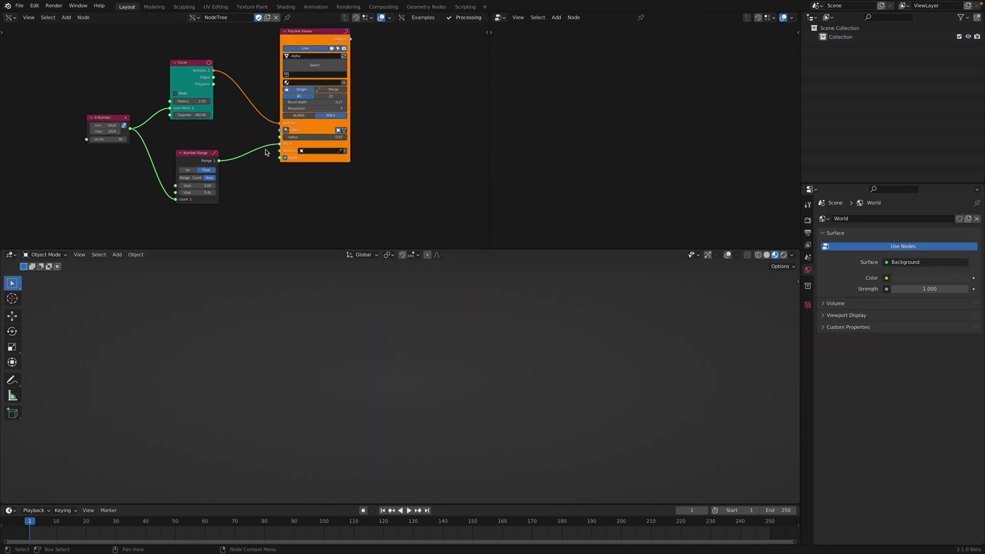
click(285, 131)
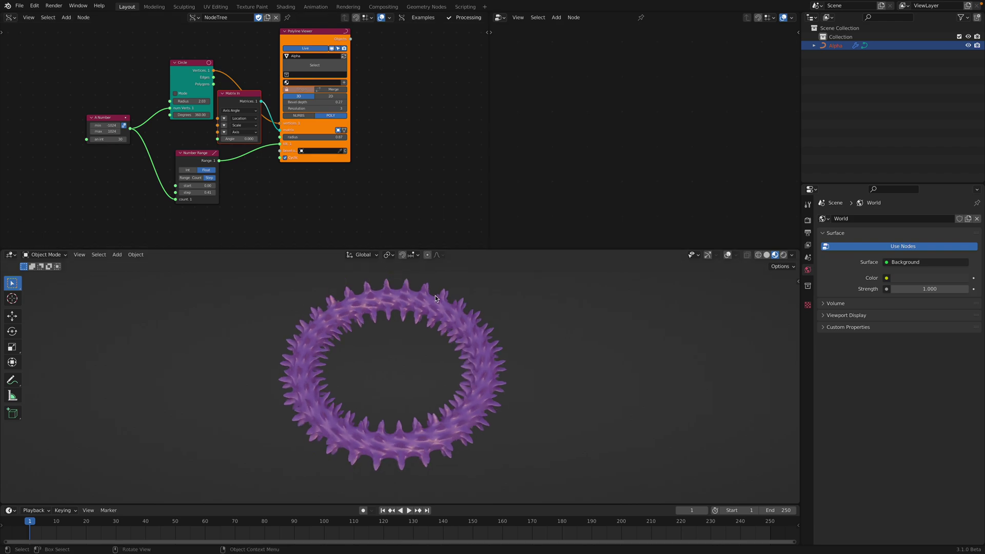
Turn on the viewport overlays and remove the Subdivision and GeometryNodes modifiers from Alpha
drag(487, 187, 319, 165)
click(807, 315)
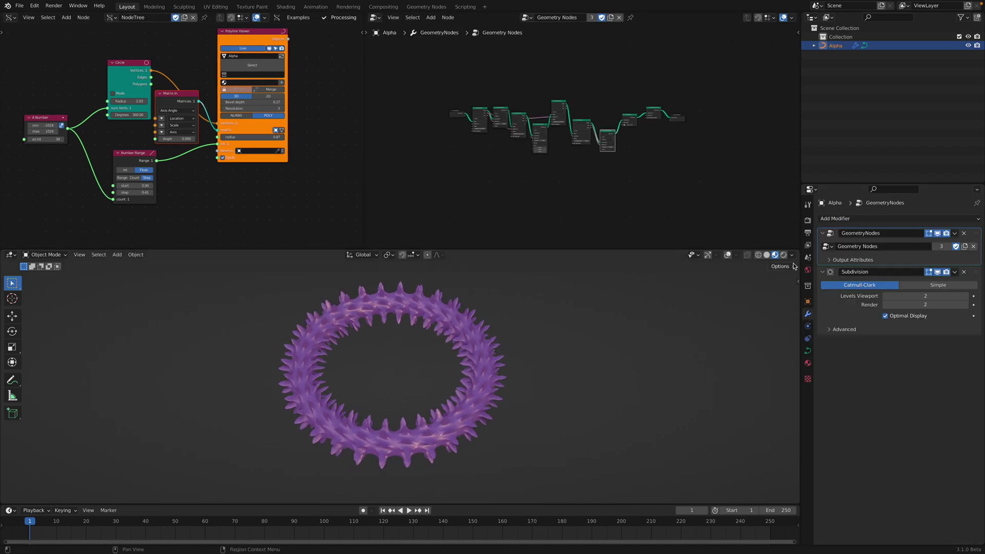
click(734, 255)
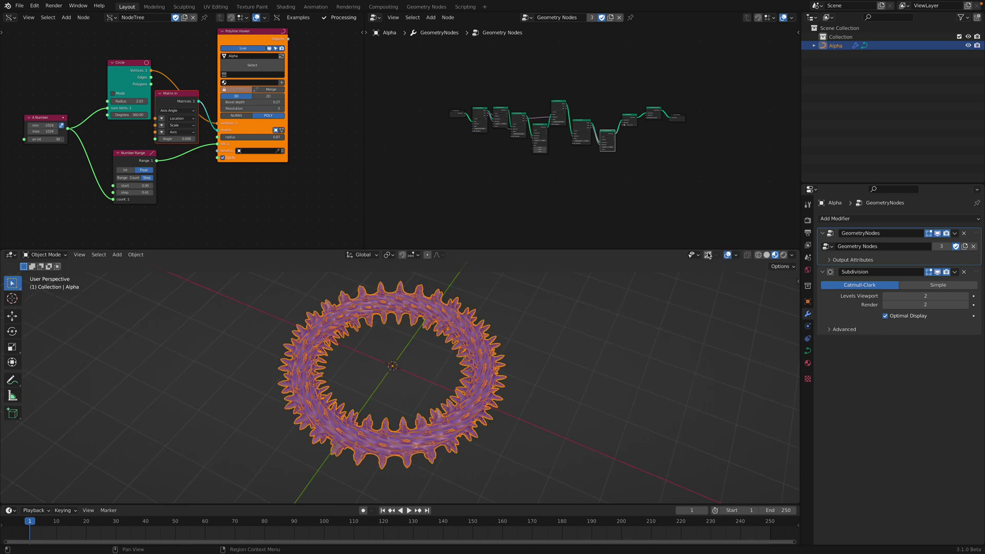
click(964, 273)
click(964, 235)
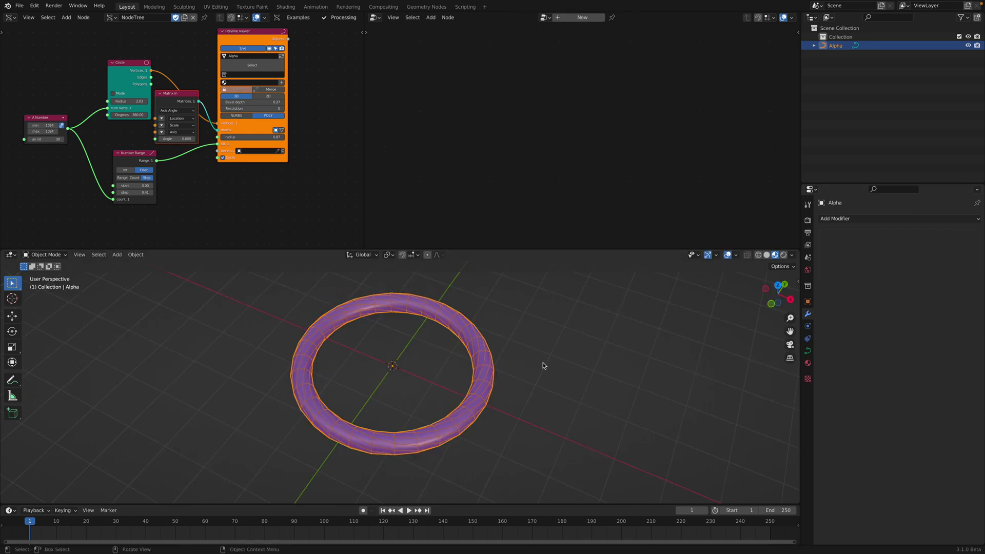
scroll(529, 356, up, 3)
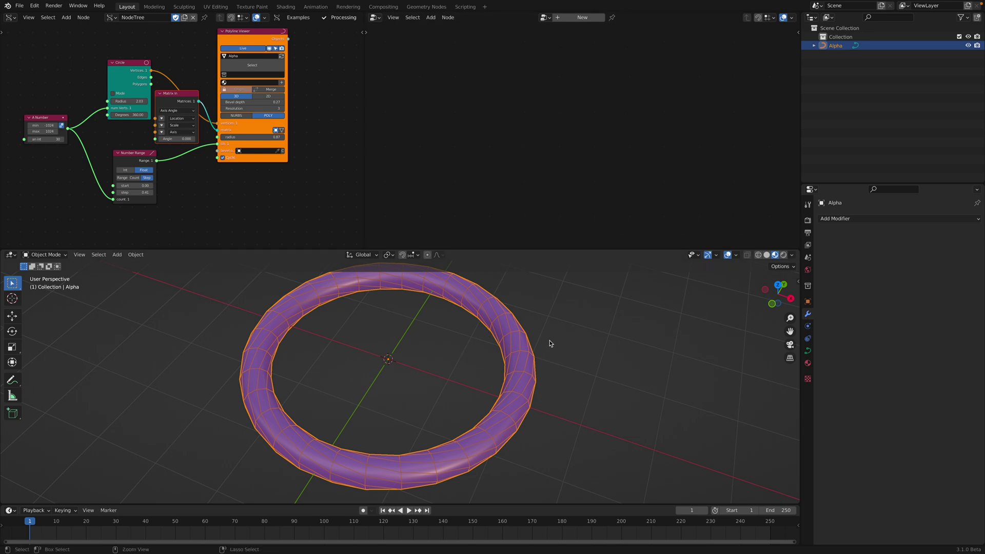
Paste the copied Cube ring into the scene, move it beside the Alpha ring and reselect Alpha
key(ctrl+v)
scroll(503, 334, down, 3)
key(g)
click(571, 376)
click(569, 377)
click(538, 373)
click(460, 341)
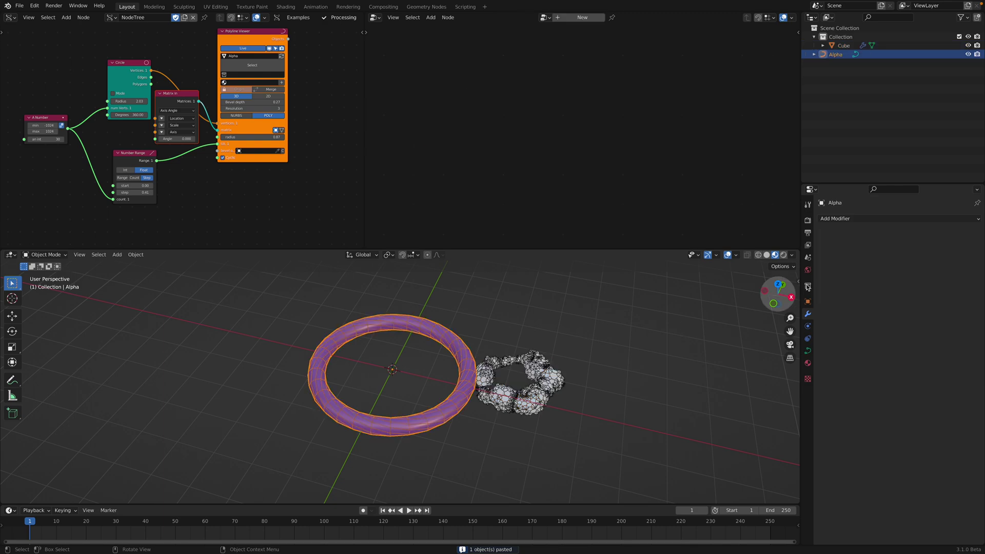
Add a Geometry Nodes modifier to Alpha and try the Geometry Nodes tree before switching to Geometry Nodes.001
click(844, 219)
click(836, 289)
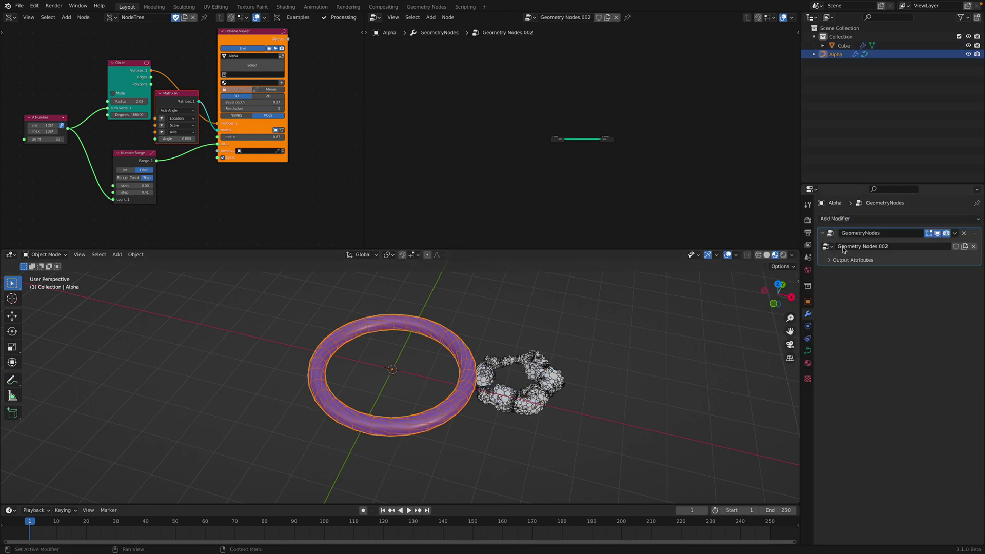
click(828, 247)
click(834, 260)
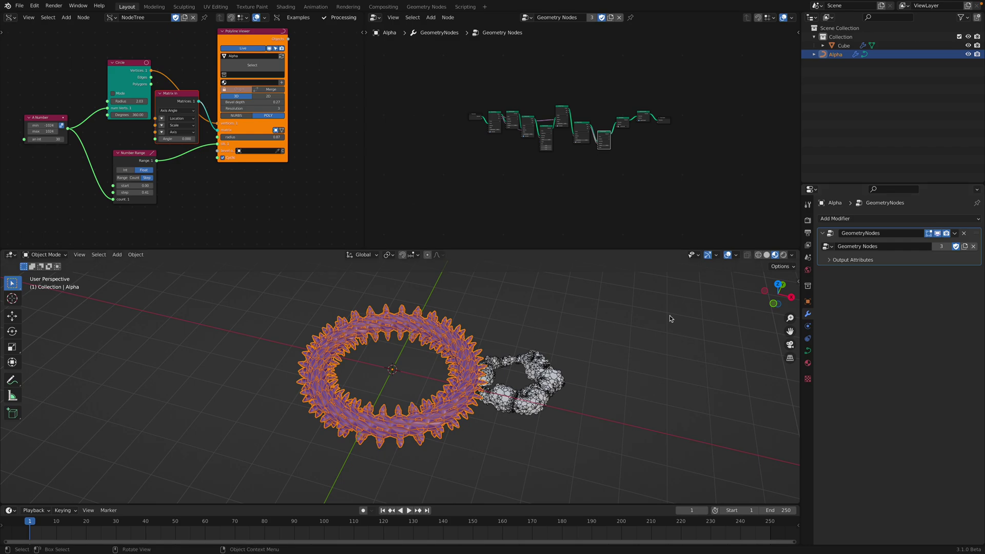
click(829, 249)
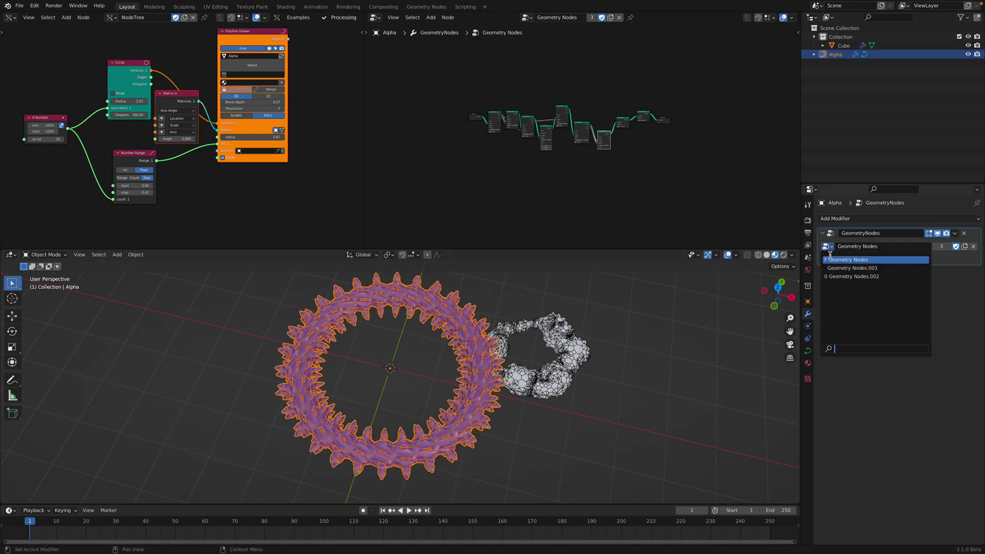
click(852, 268)
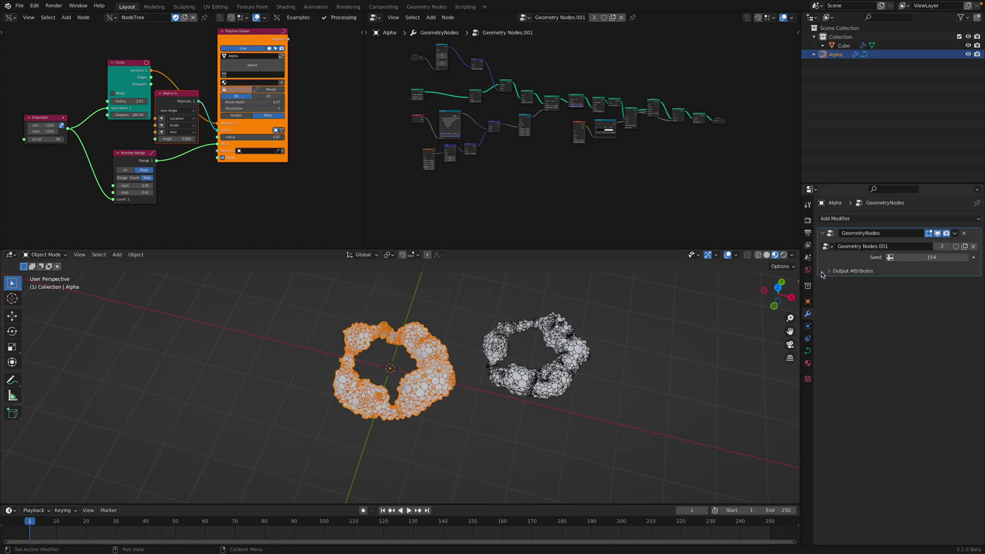
Add a Group Input node to Geometry Nodes.001 and link its Geometry to the first Resample Curve instead of Curve Circle
click(679, 345)
scroll(554, 143, up, 3)
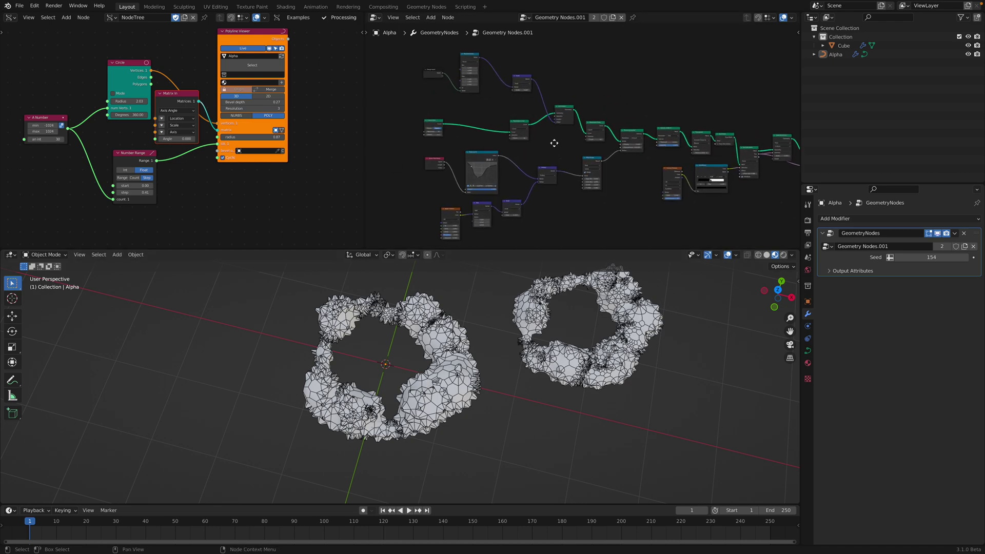
scroll(515, 132, up, 2)
scroll(474, 147, up, 2)
key(shift+a)
text(group)
key(Return)
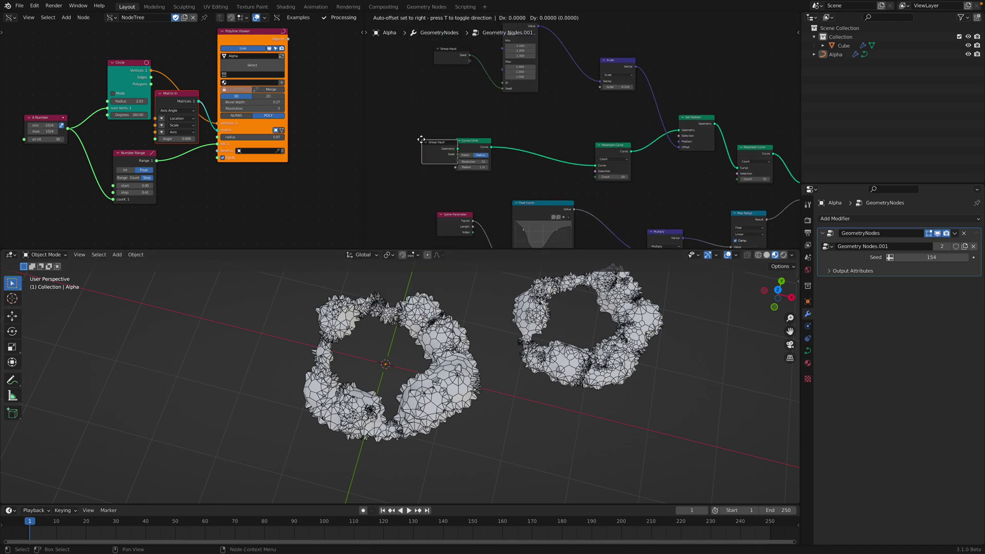
click(382, 136)
drag(419, 146, 596, 166)
middle_drag(616, 313, 541, 345)
middle_drag(486, 327, 451, 334)
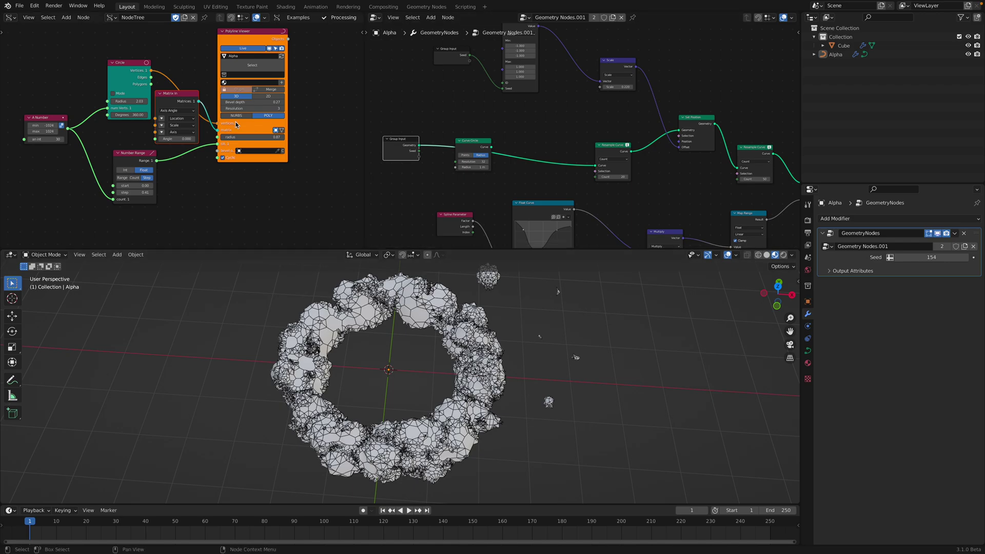
Set the Polyline Viewer's radius to 0.84 and delete the pasted Cube from the scene
scroll(254, 136, up, 2)
mouse_move(269, 137)
mouse_down()
mouse_move(364, 138)
mouse_move(265, 137)
mouse_up()
middle_drag(554, 354, 502, 319)
click(479, 293)
key(x)
click(478, 293)
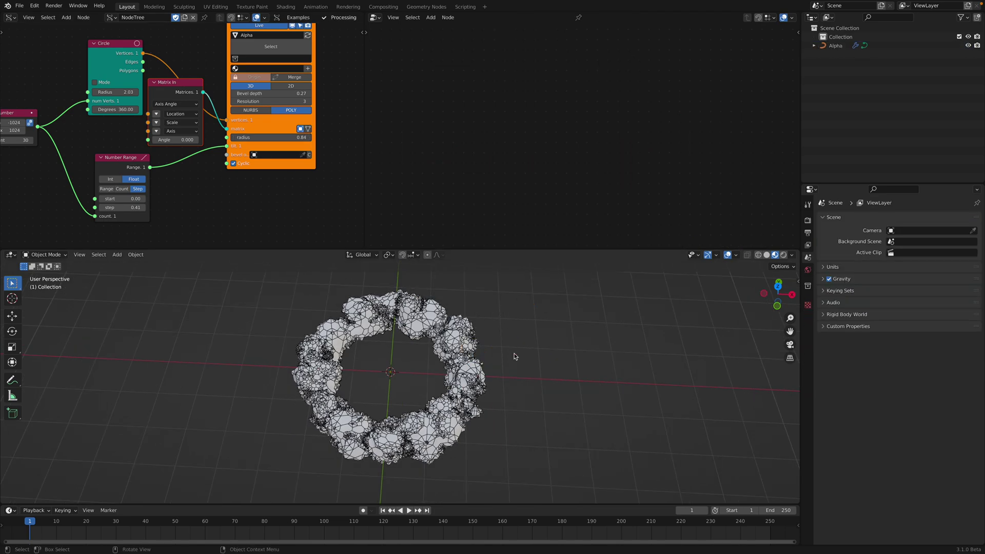
Pin the Geometry Nodes.001 tree in its editor and resize the two node editors to show both trees
scroll(454, 374, up, 3)
middle_drag(475, 356, 460, 379)
drag(365, 168, 490, 168)
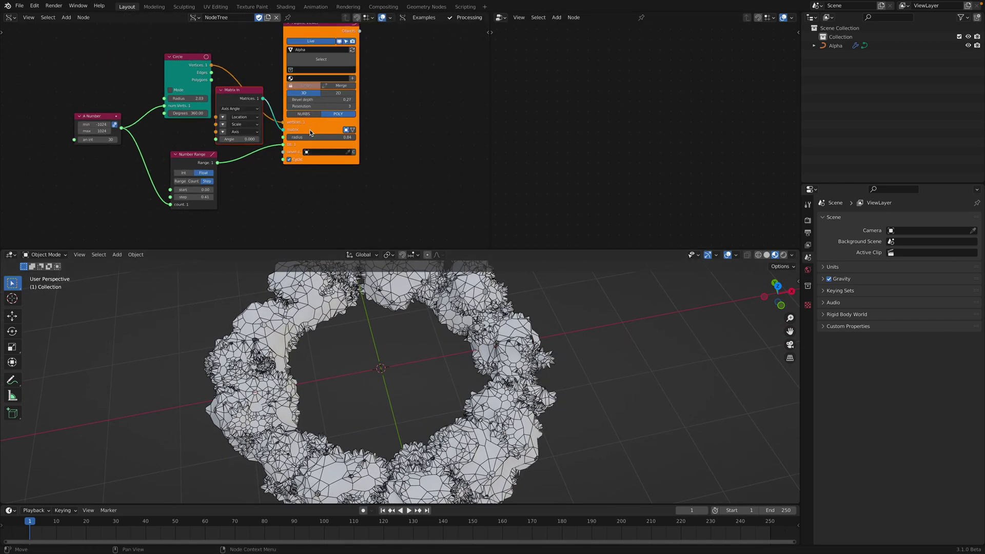
scroll(583, 108, down, 2)
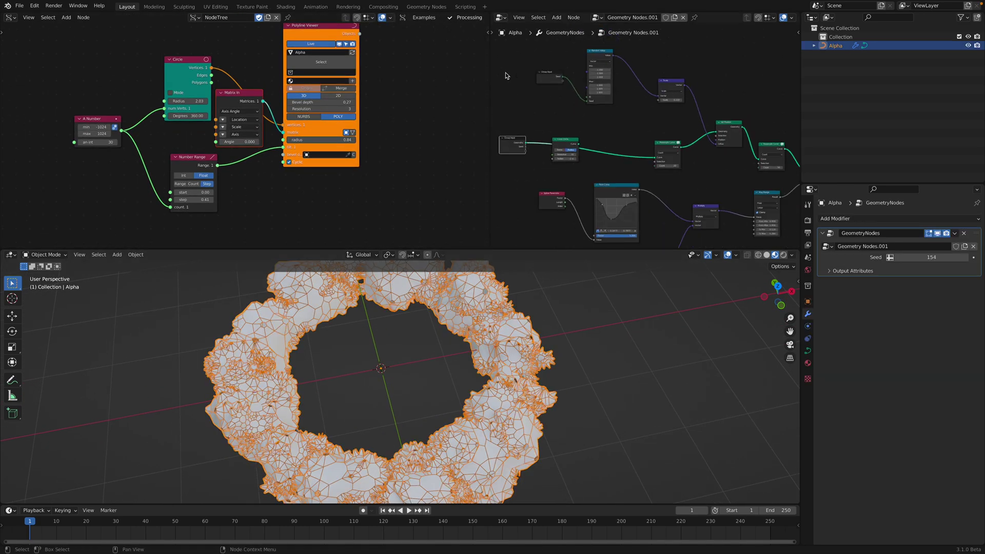
drag(491, 69, 338, 71)
scroll(534, 69, up, 3)
click(613, 19)
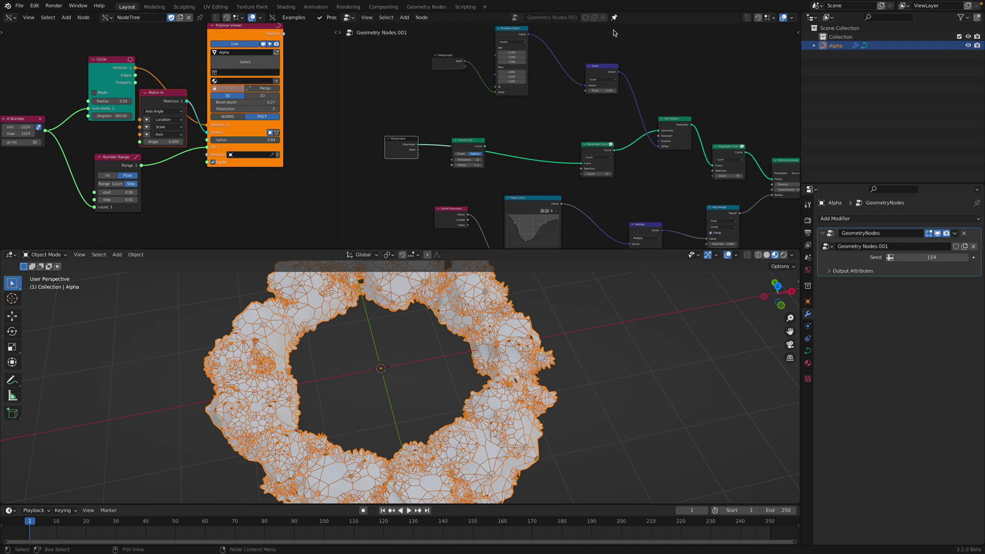
scroll(573, 154, down, 4)
middle_drag(573, 168, 540, 132)
drag(338, 94, 383, 94)
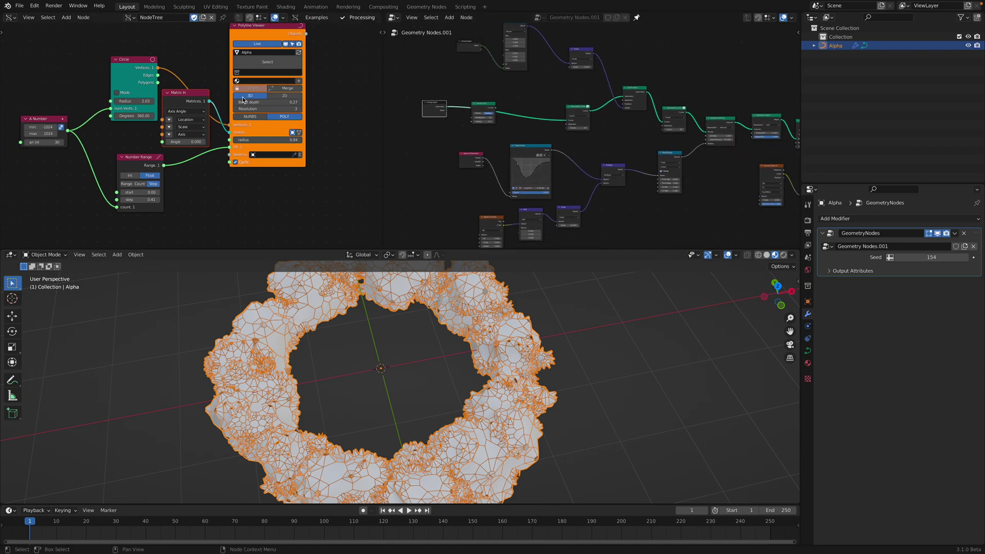
Set the Circle node's radius to 1.83 in the NodeTree
middle_drag(143, 84, 249, 113)
scroll(249, 112, up, 2)
drag(250, 113, 201, 88)
drag(138, 153, 32, 129)
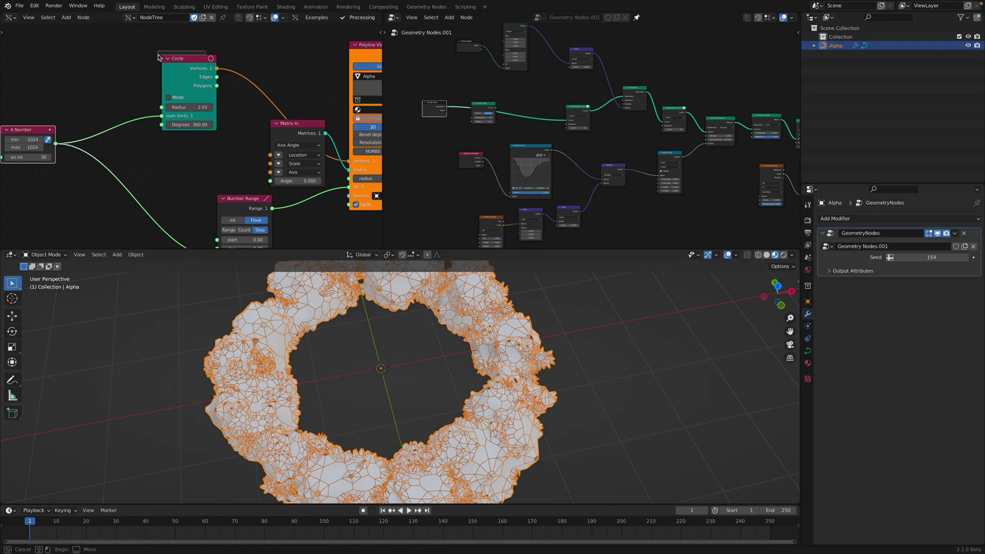
drag(189, 108, 174, 108)
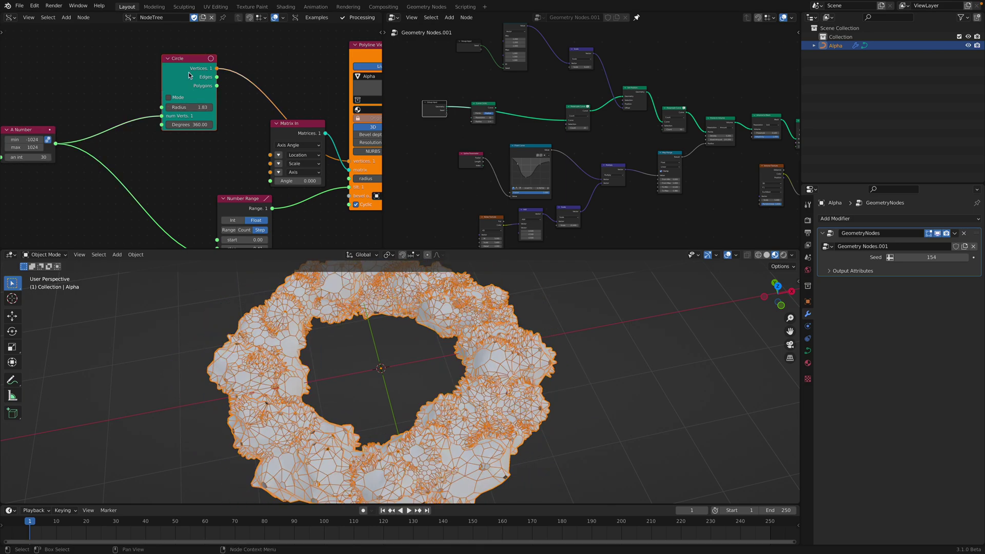
Spread out the NodeTree nodes and set the Number Range's start to 0.01 and step to 0.04
drag(190, 58, 158, 58)
scroll(231, 125, down, 1)
middle_drag(231, 124, 209, 90)
drag(268, 90, 212, 96)
drag(222, 159, 172, 183)
drag(208, 97, 173, 113)
middle_drag(190, 193, 176, 164)
drag(157, 200, 166, 191)
middle_drag(224, 181, 214, 176)
Add a Random Num Gen node below the Polyline Viewer and link its Value to the viewer's radius input
key(alt+space)
text(random n)
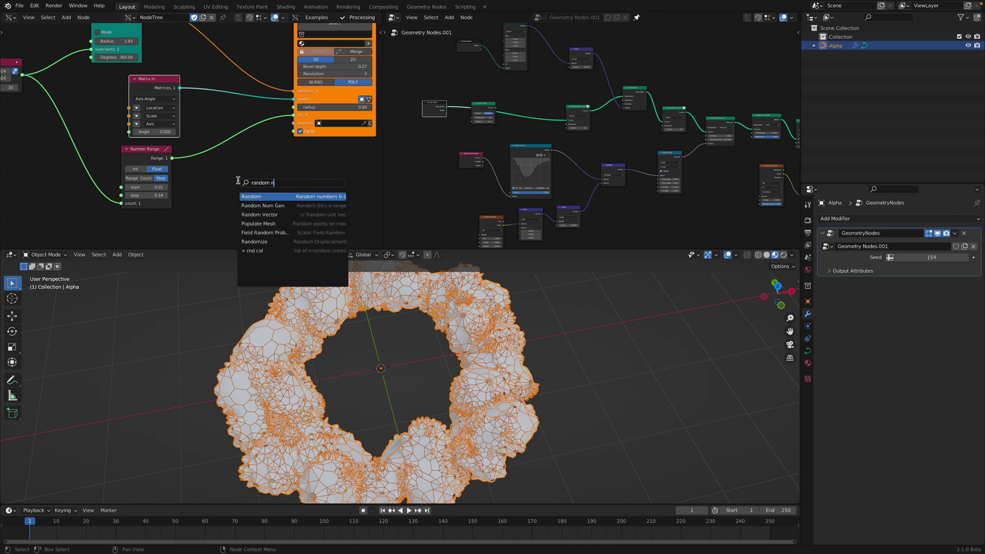
key(Down)
key(Return)
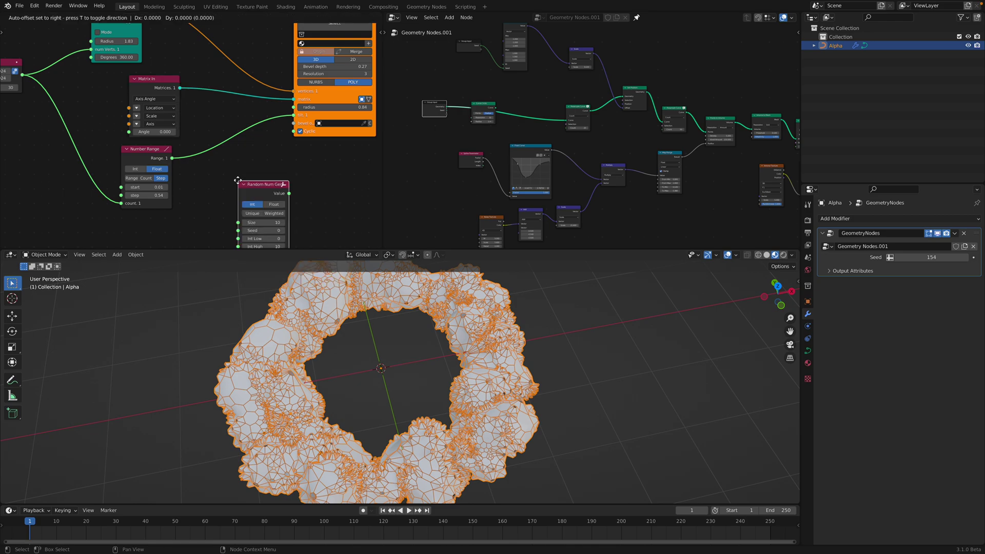
click(211, 169)
drag(261, 179, 274, 155)
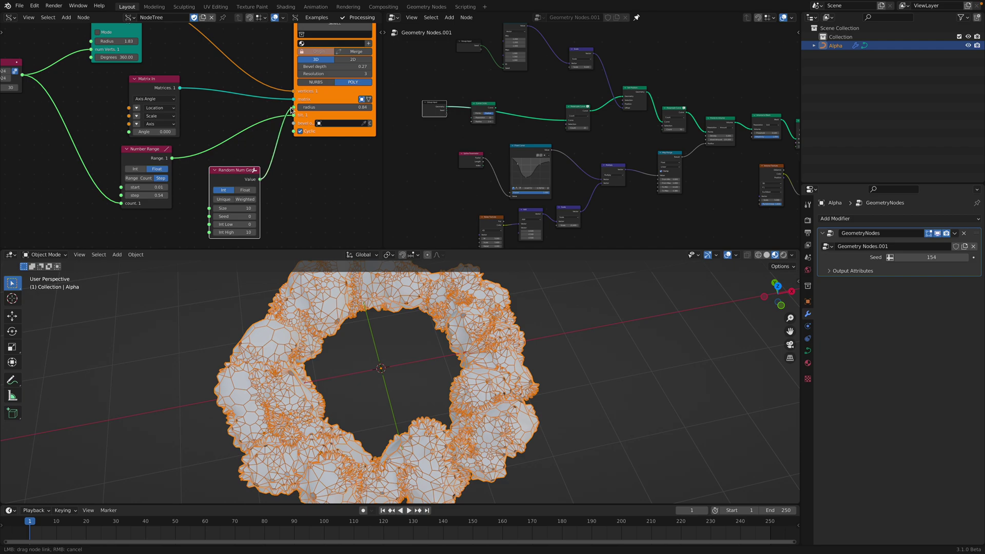
drag(291, 110, 293, 107)
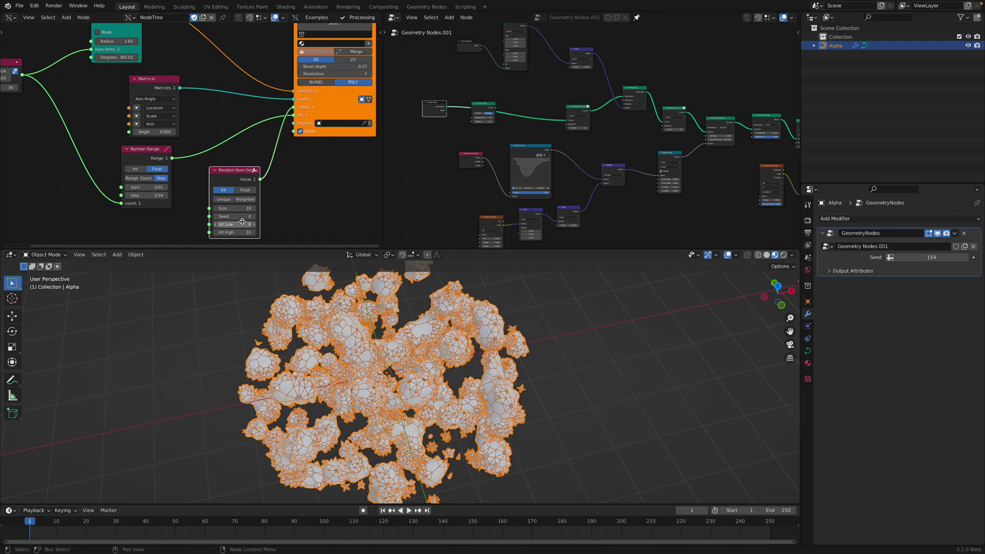
Switch Random Num Gen to Float with size 18, Float Low 0.08 and Float High 0.71
click(244, 191)
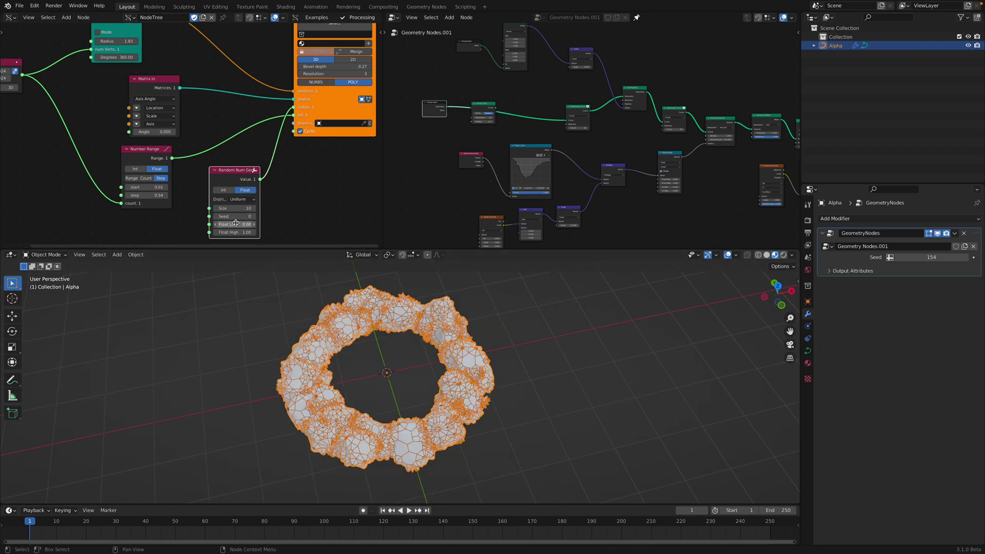
mouse_move(234, 225)
mouse_down()
mouse_move(244, 224)
mouse_move(237, 208)
mouse_move(255, 209)
mouse_move(241, 208)
mouse_move(227, 233)
mouse_up()
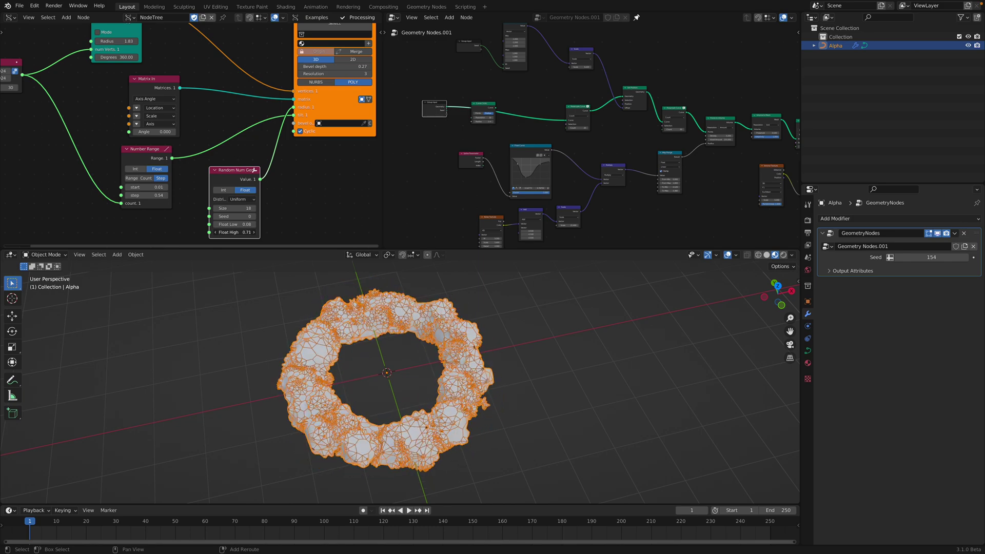
click(512, 407)
middle_drag(513, 407, 475, 364)
click(475, 364)
scroll(498, 365, up, 2)
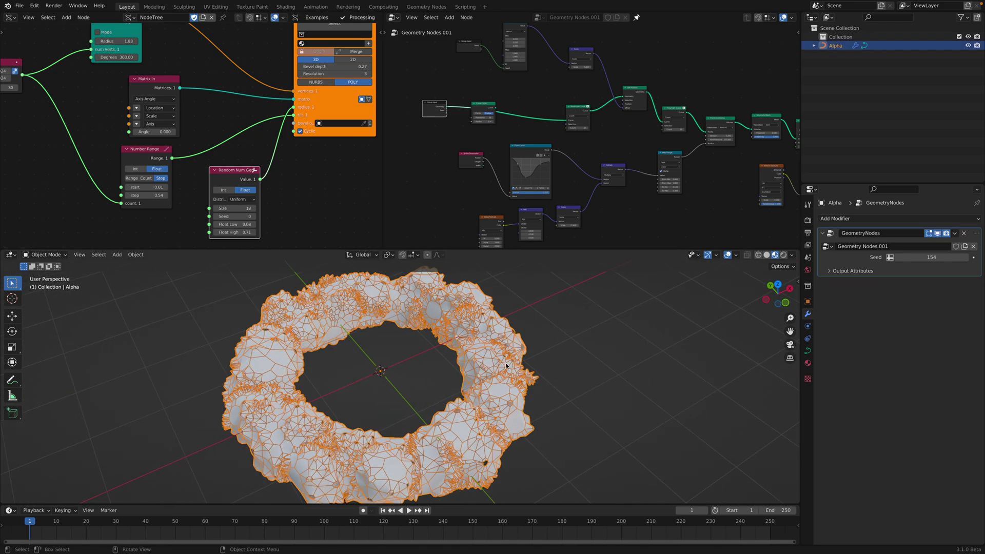
Insert a Set Material node between Set Shade Smooth and Group Output and assign Material.001 to it
scroll(682, 179, down, 6)
middle_drag(739, 179, 601, 177)
scroll(663, 176, up, 5)
scroll(663, 176, up, 3)
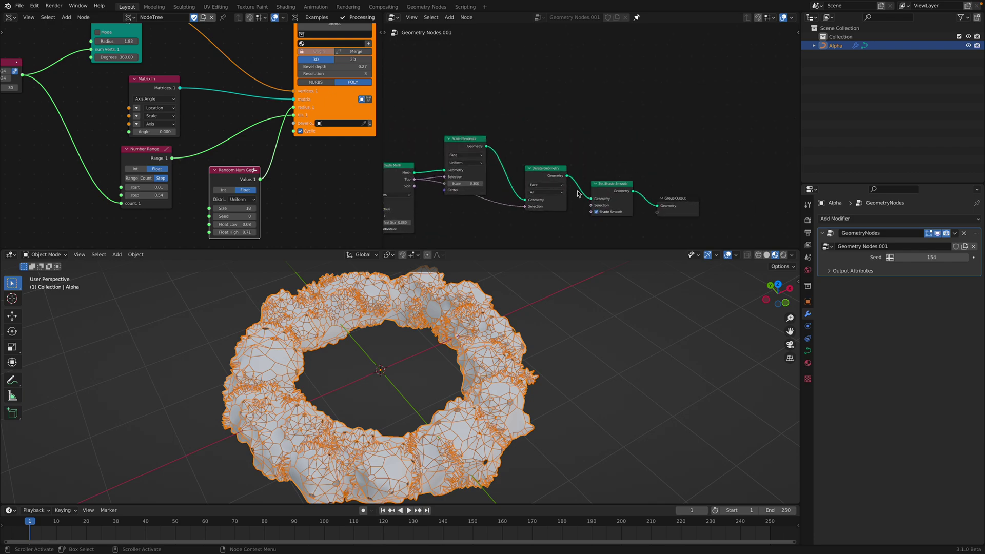
key(shift+a)
text(set)
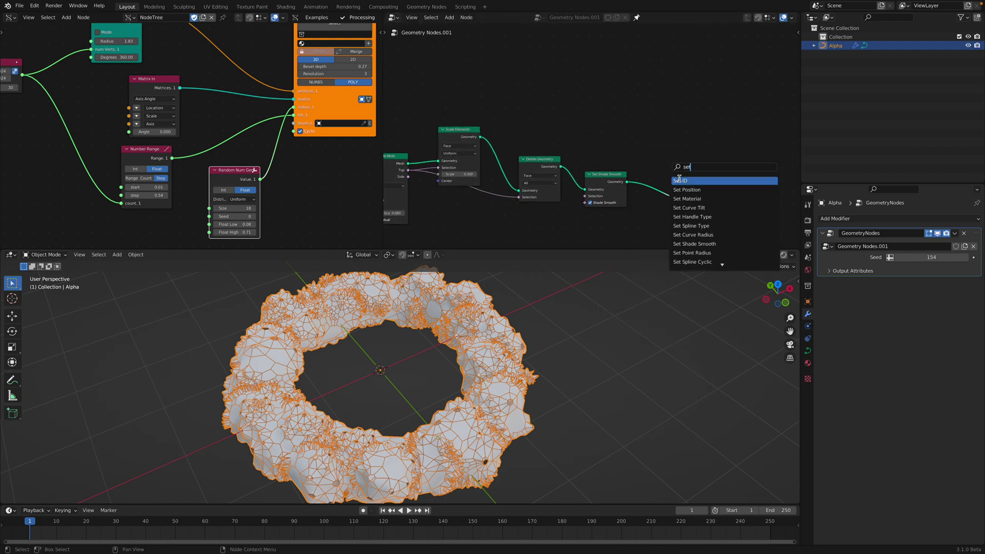
click(684, 199)
click(670, 199)
click(675, 198)
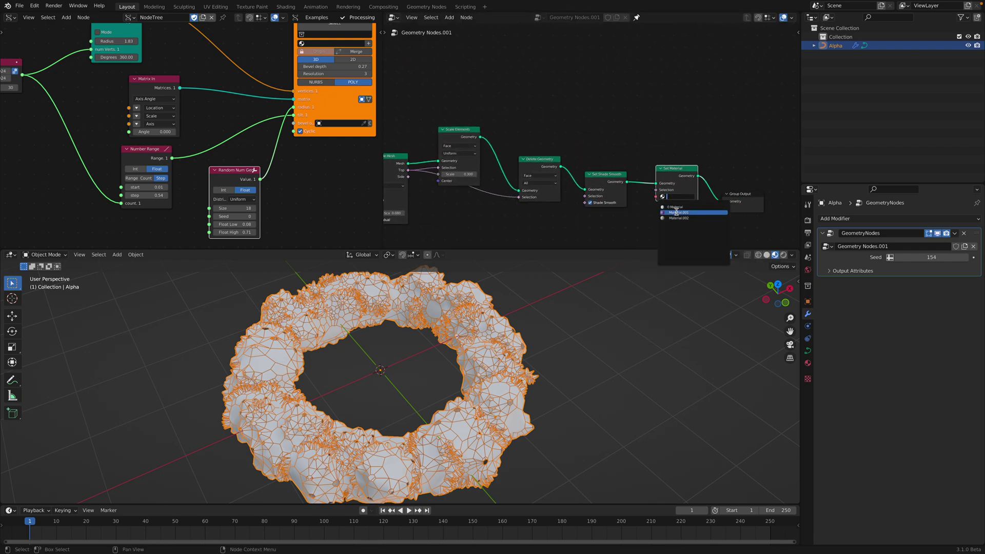
click(678, 213)
click(586, 356)
middle_drag(583, 356, 519, 342)
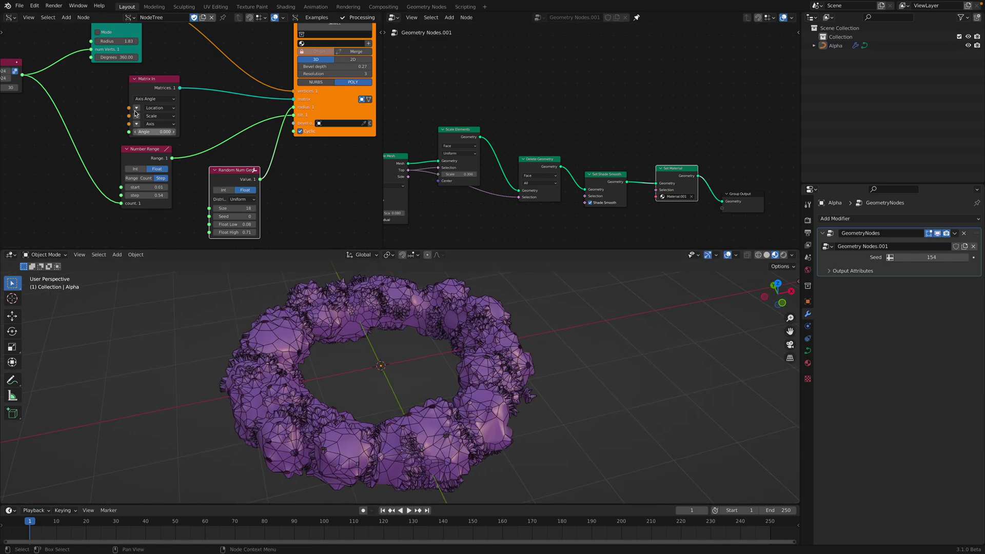
Save a new incremental copy of the file as twisted_005.blend
click(20, 6)
click(36, 72)
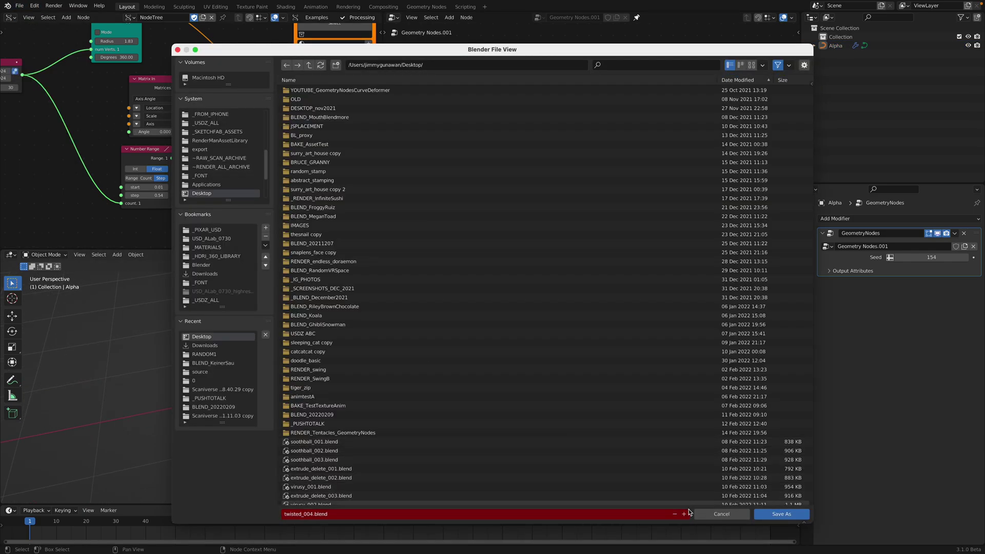
click(782, 513)
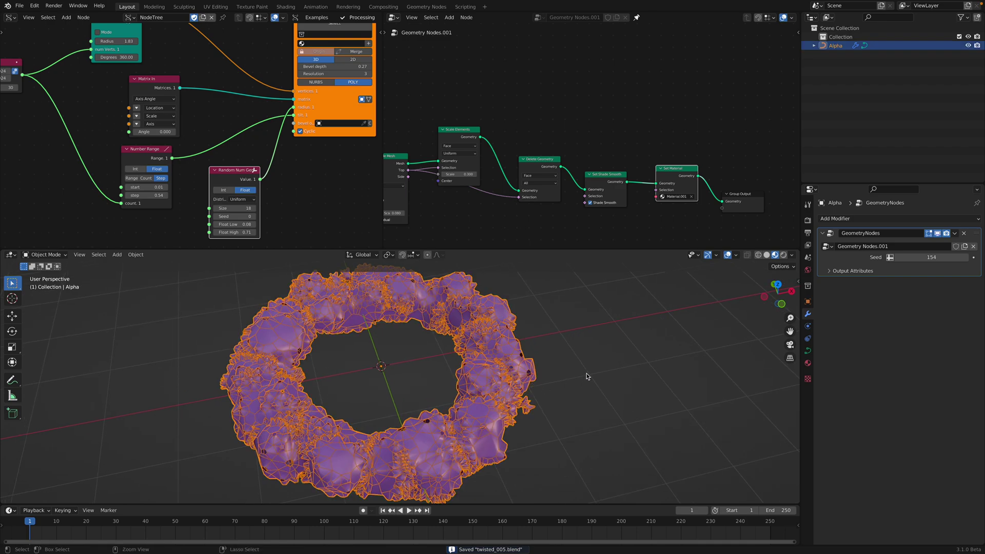
Add a level 2 Subdivision modifier to the Alpha ring and turn off the wireframe overlay
key(ctrl+2)
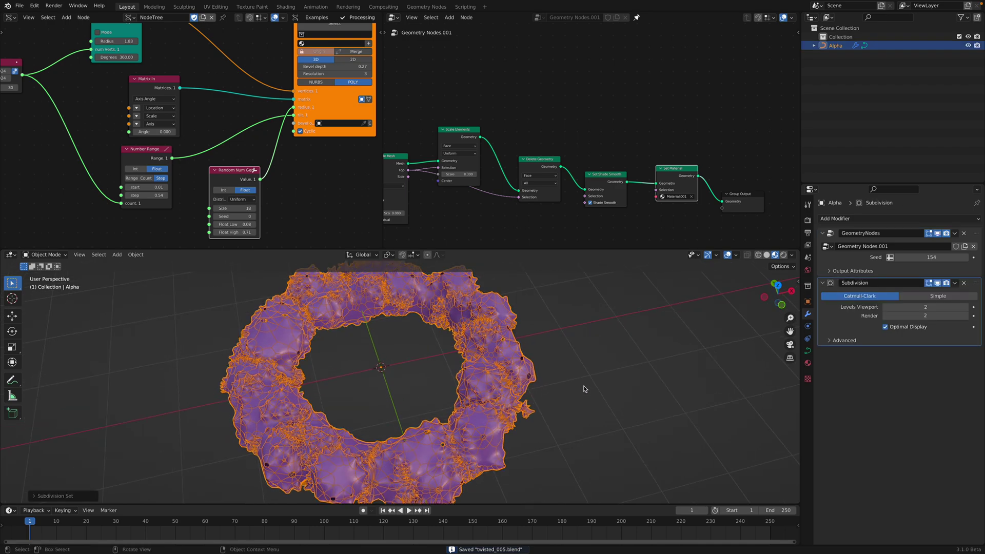
click(717, 255)
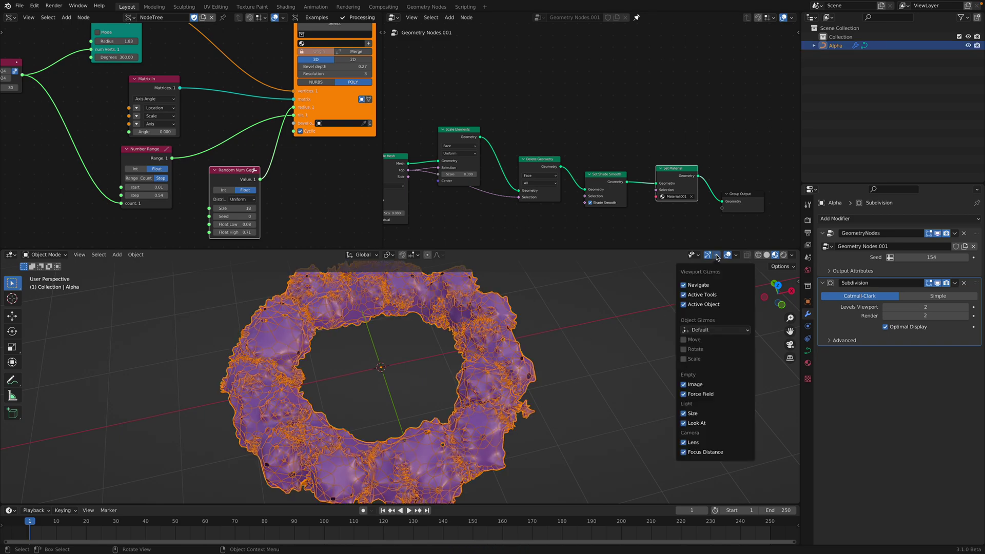
click(738, 257)
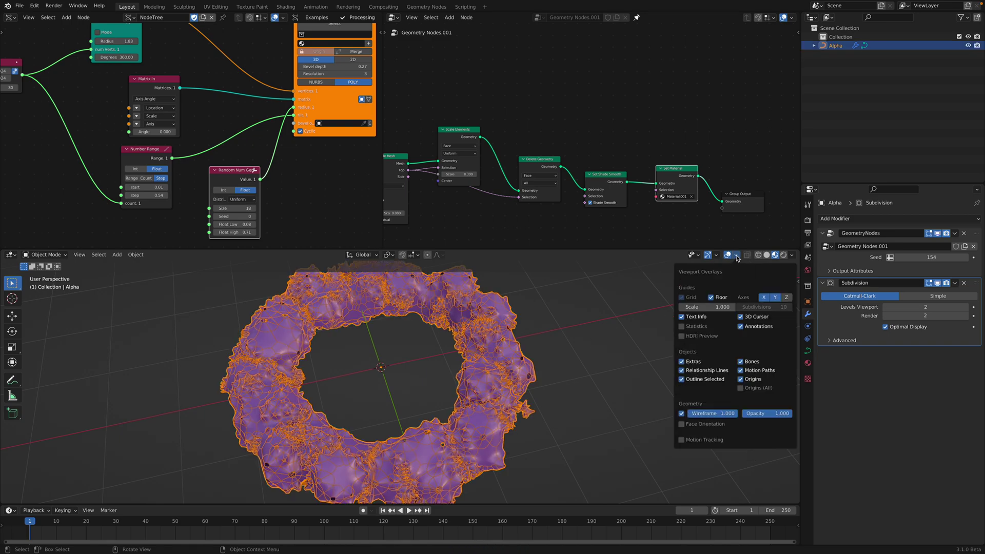
click(683, 413)
click(620, 380)
middle_drag(519, 386, 507, 361)
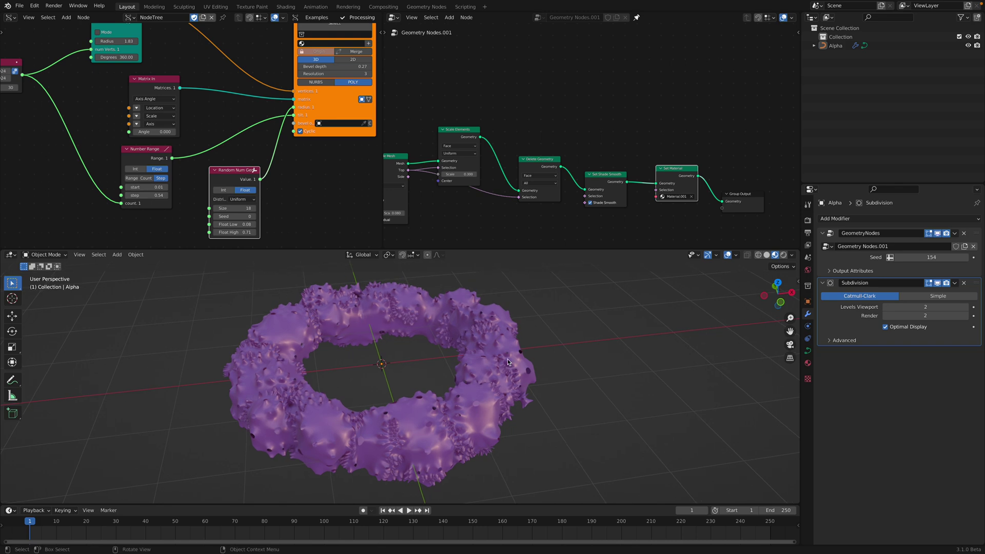
Switch the viewport to rendered shading and add an area light at about X 2.7, Y 0.3, Z 1.1 m, aimed at the ring
click(508, 363)
click(784, 255)
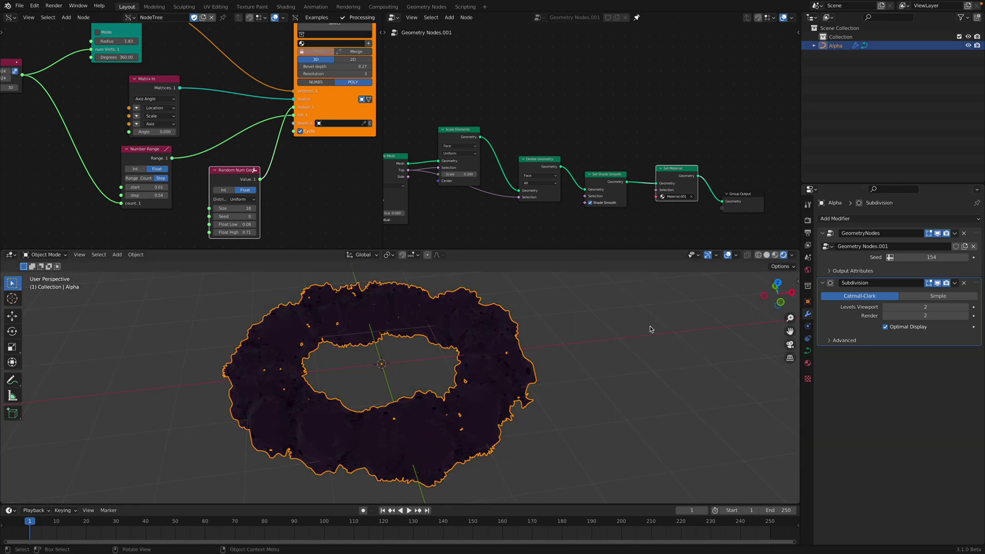
key(shift+a)
mouse_move(614, 453)
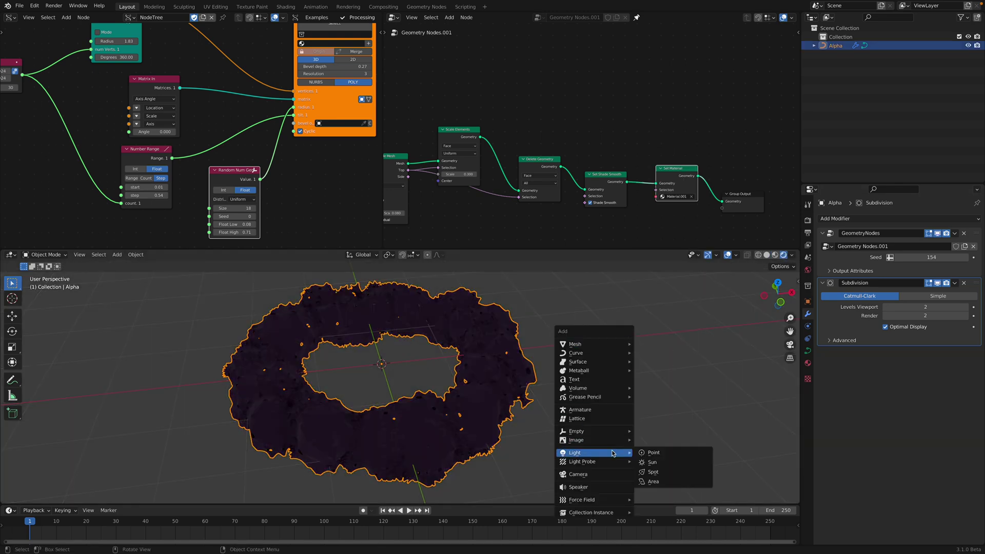
click(655, 481)
key(g)
click(587, 338)
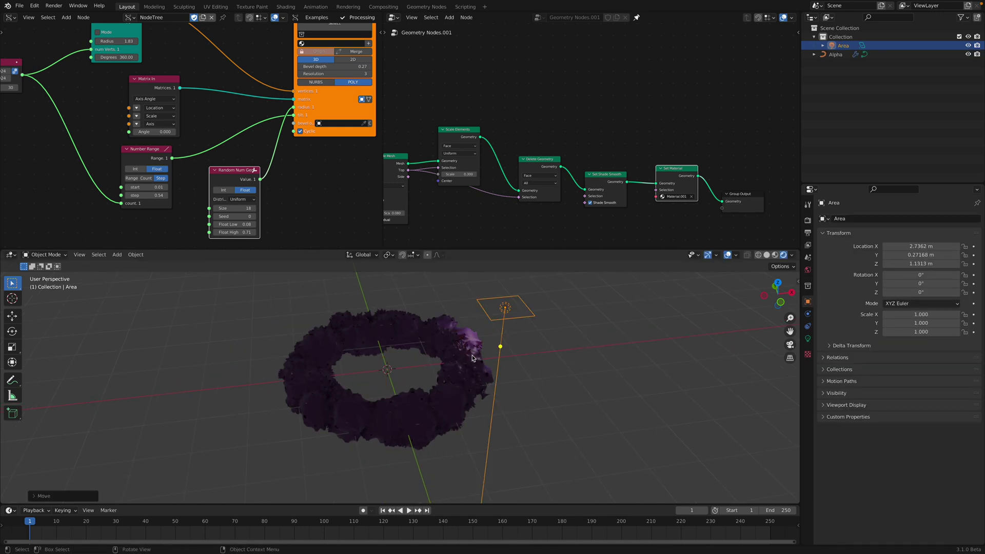
key(shift+t)
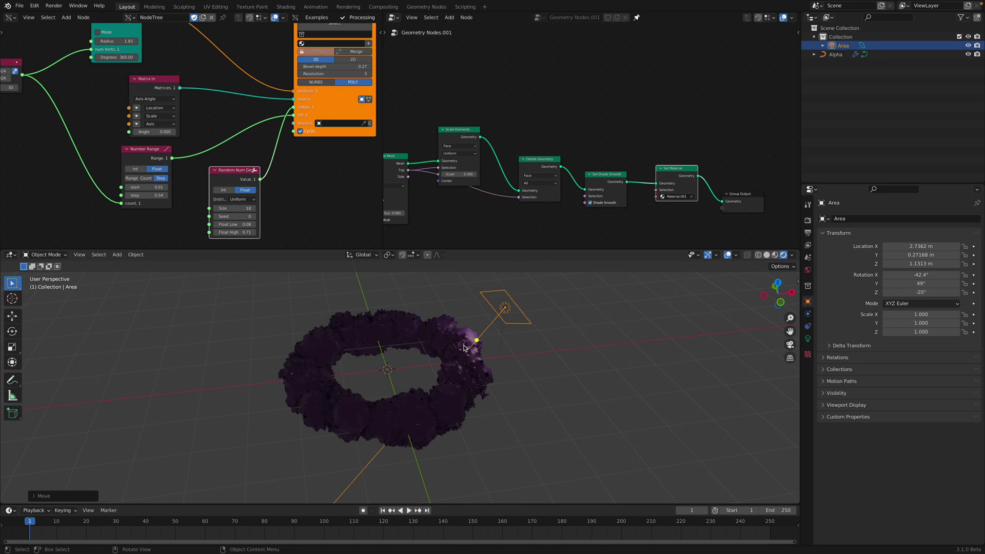
click(462, 347)
Duplicate the area light to about X -1.1, Y 1.4, Z 1.6 m and aim the copy at the ring
scroll(488, 361, down, 2)
key(shift+d)
click(364, 344)
key(shift+t)
click(392, 359)
middle_drag(392, 359, 363, 361)
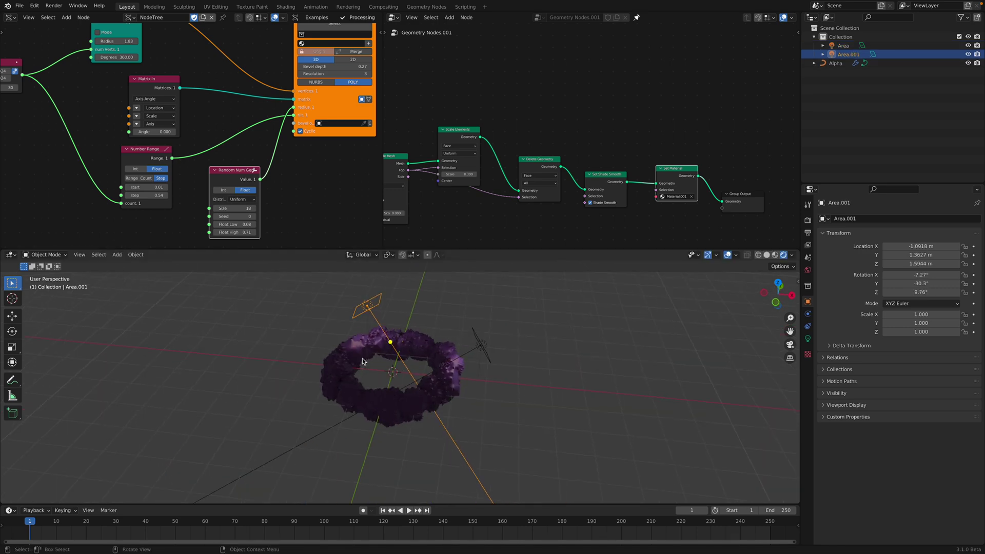
Duplicate the second area light to create a third beside the ring and aim it at the ring
click(328, 373)
click(367, 309)
key(shift+d)
click(302, 377)
key(shift+t)
middle_drag(344, 357, 386, 343)
key(shift+t)
click(362, 381)
Reposition the third area light and scale it up
key(g)
click(392, 384)
key(s)
click(622, 455)
Increase the power and size of the third area light in its light settings
click(808, 338)
drag(924, 280, 950, 280)
drag(924, 334, 962, 334)
drag(924, 279, 965, 278)
Select the Alpha ring again and save the file
middle_drag(674, 288, 436, 331)
scroll(436, 331, up, 2)
click(439, 321)
scroll(445, 322, up, 3)
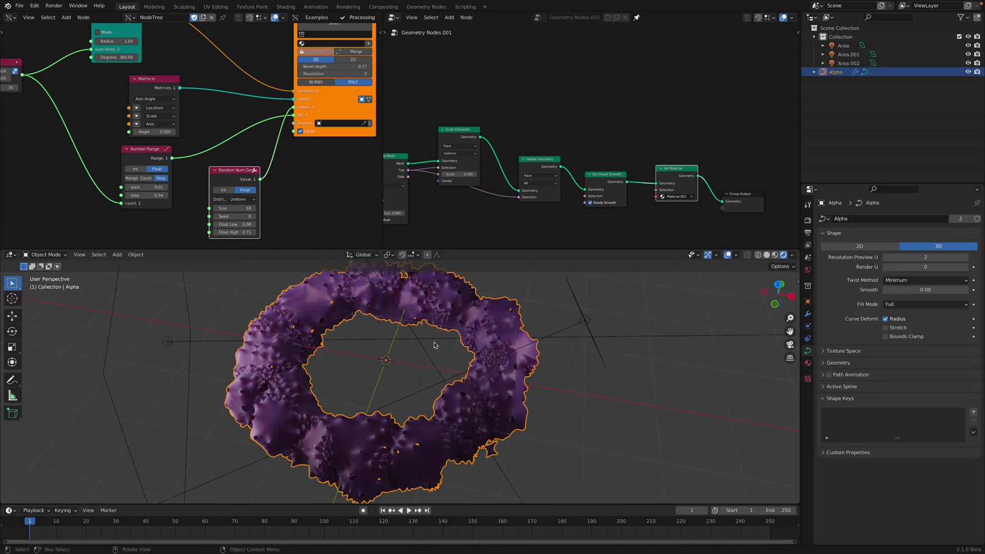
key(ctrl+s)
Set the Scale Elements node's scale to 0.940, deselect the ring and save the file
scroll(554, 161, up, 3)
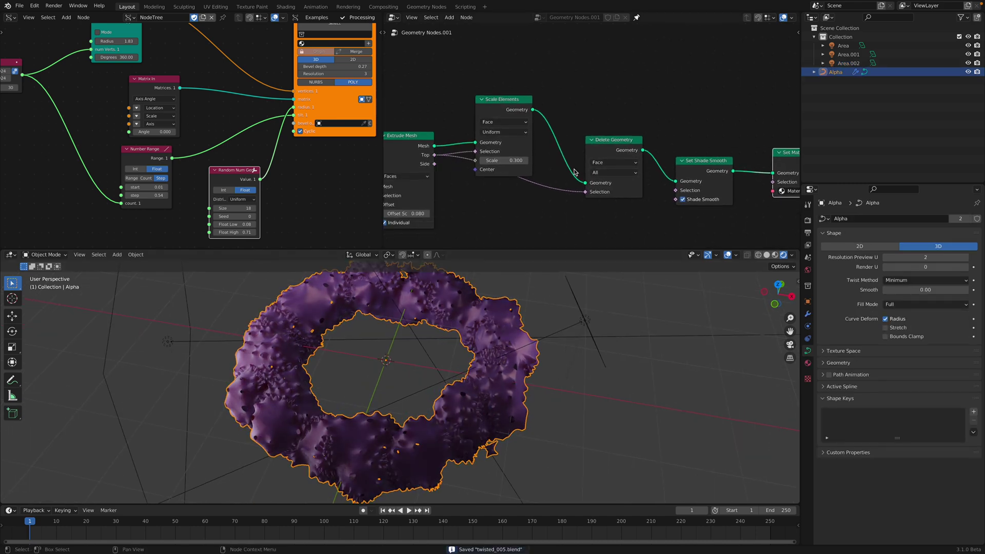
drag(511, 160, 566, 159)
click(546, 308)
middle_drag(515, 330, 516, 351)
key(ctrl+s)
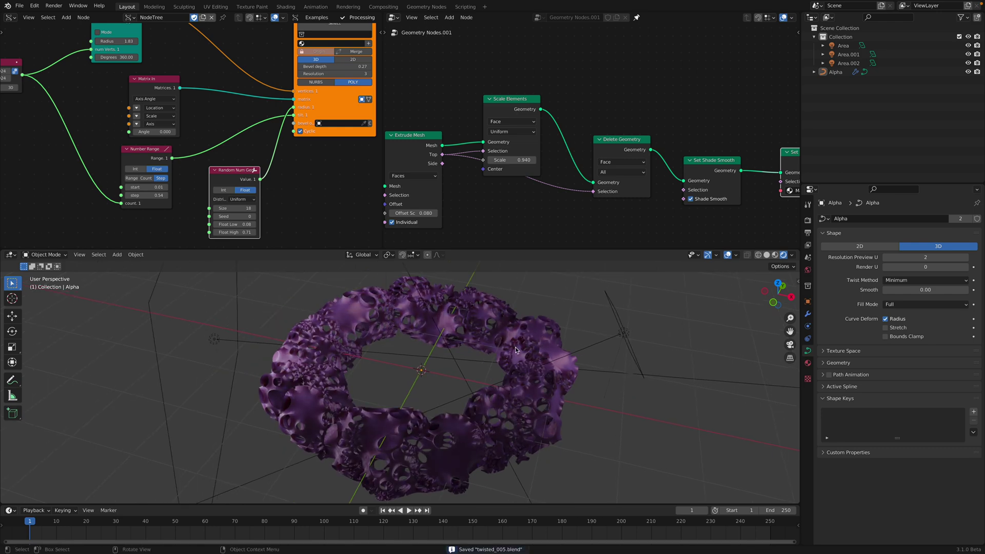
Make room beside the Circle node and insert a Randomize node on the vertices link between Circle and Polyline Viewer
middle_drag(496, 382, 507, 377)
scroll(198, 145, down, 6)
middle_drag(192, 145, 229, 163)
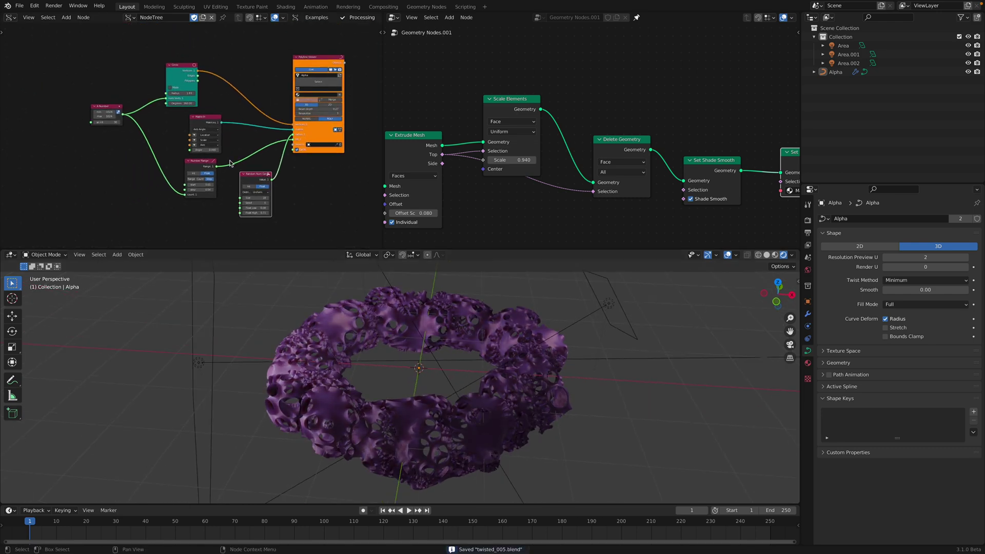
scroll(229, 162, up, 3)
middle_drag(200, 117, 205, 137)
scroll(205, 137, up, 3)
drag(182, 75, 156, 73)
key(shift+a)
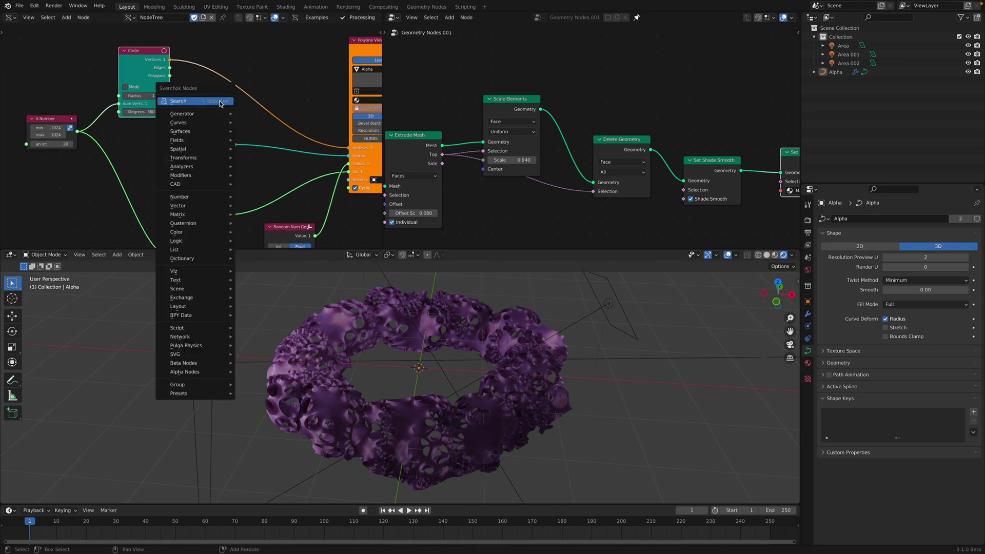
text(random)
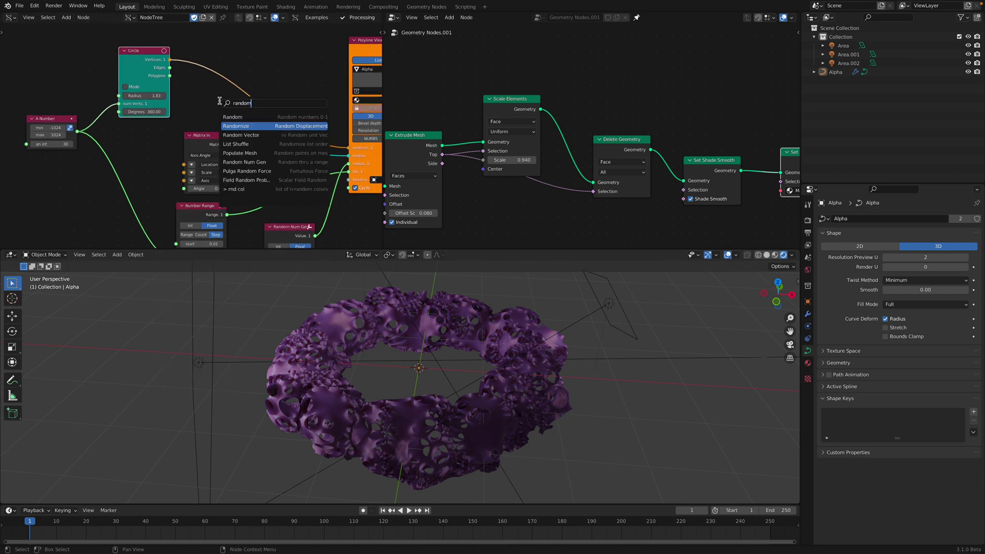
click(246, 126)
click(238, 83)
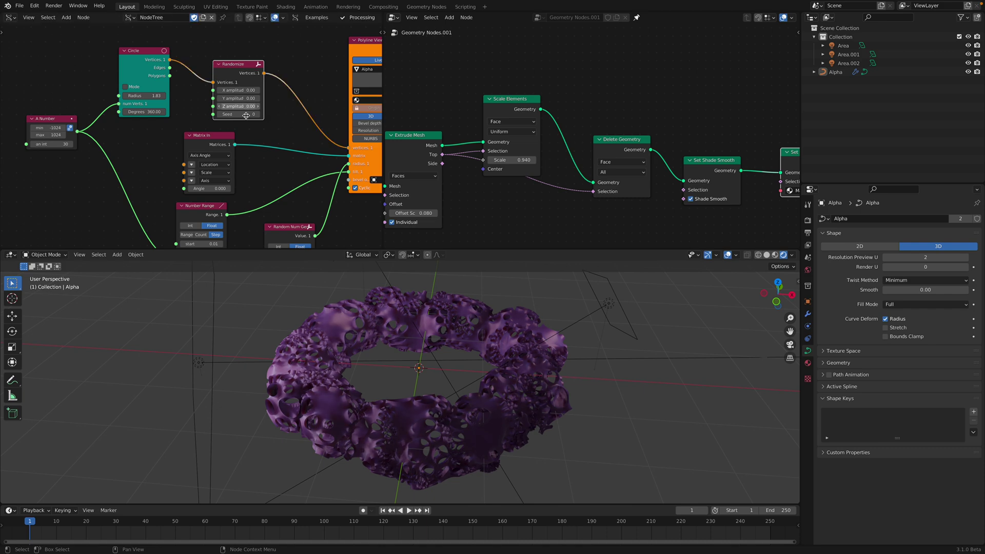
Set the Randomize node's X, Y and Z amplitudes to 0.30 and switch the viewport to Material Preview shading
drag(240, 91, 240, 92)
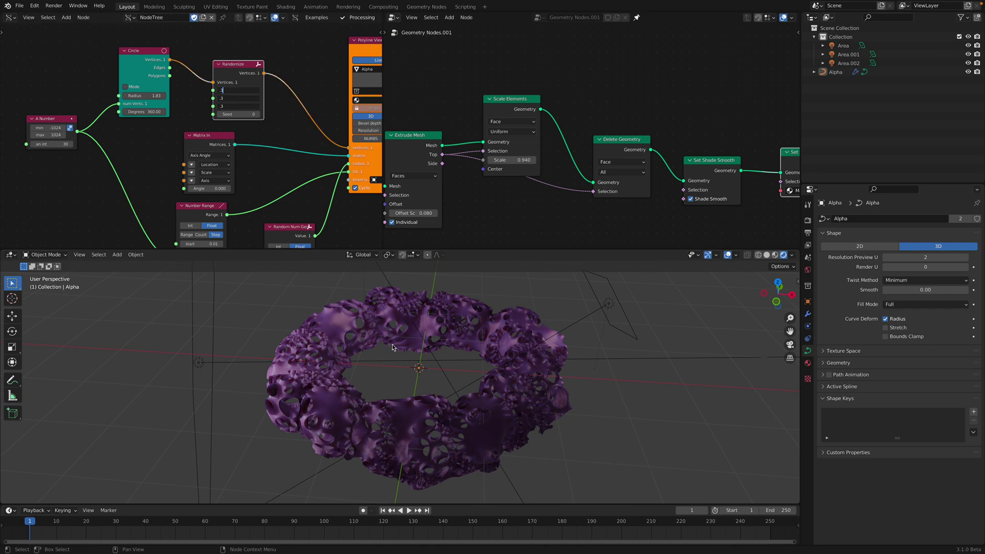
text(.3)
key(Return)
mouse_move(429, 369)
middle_down()
mouse_move(492, 382)
mouse_move(534, 367)
middle_up()
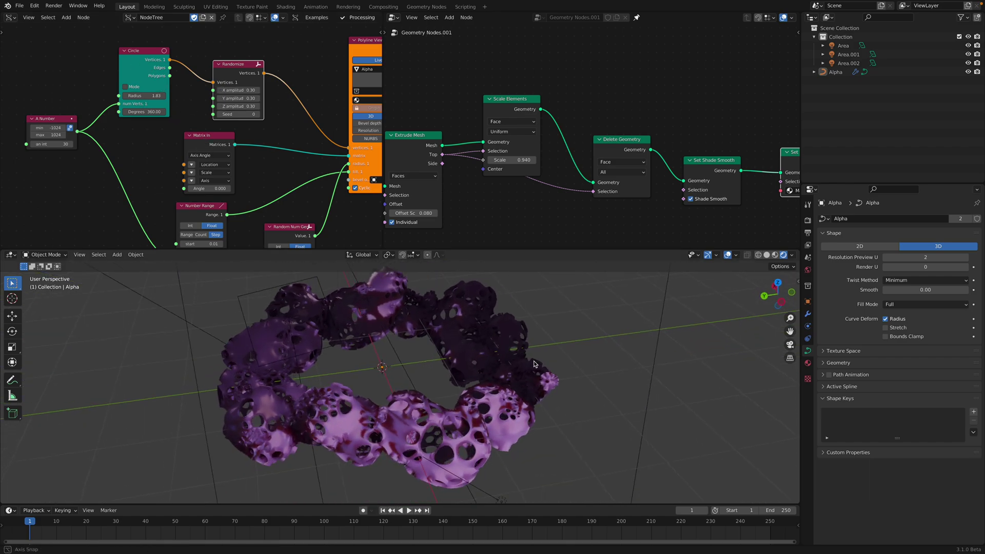
click(776, 255)
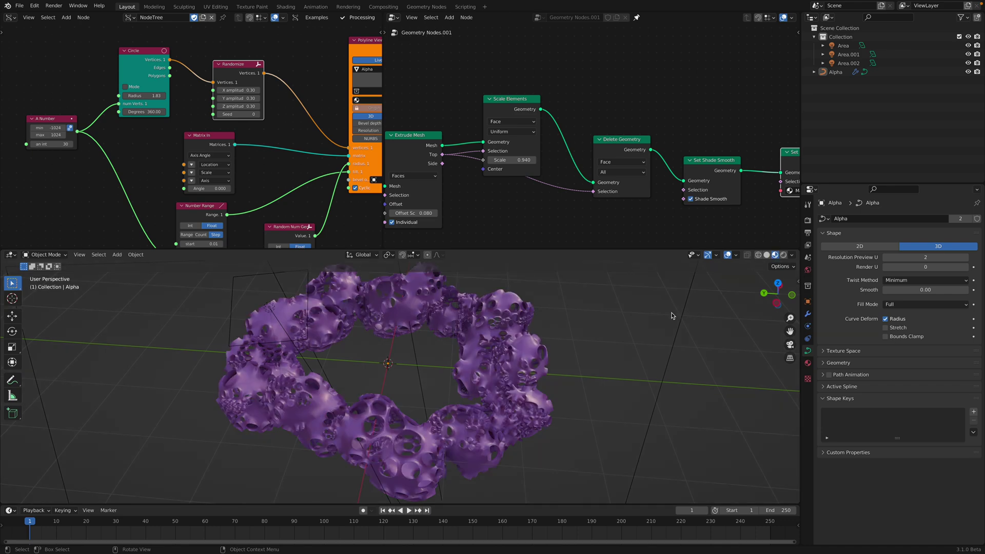
middle_drag(674, 316, 639, 323)
Save the file and set the Randomize node's seed to 10
scroll(201, 186, down, 1)
key(ctrl+s)
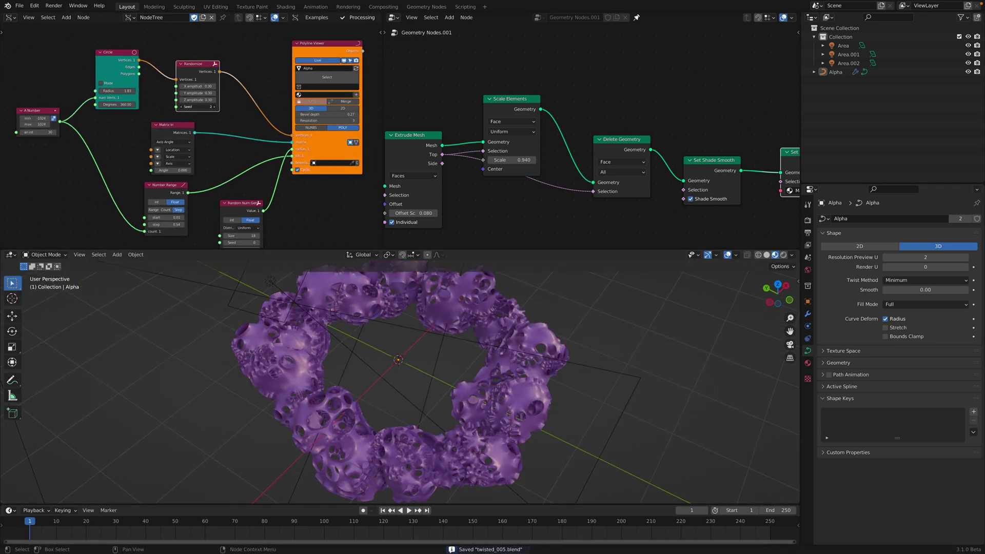
drag(203, 107, 218, 107)
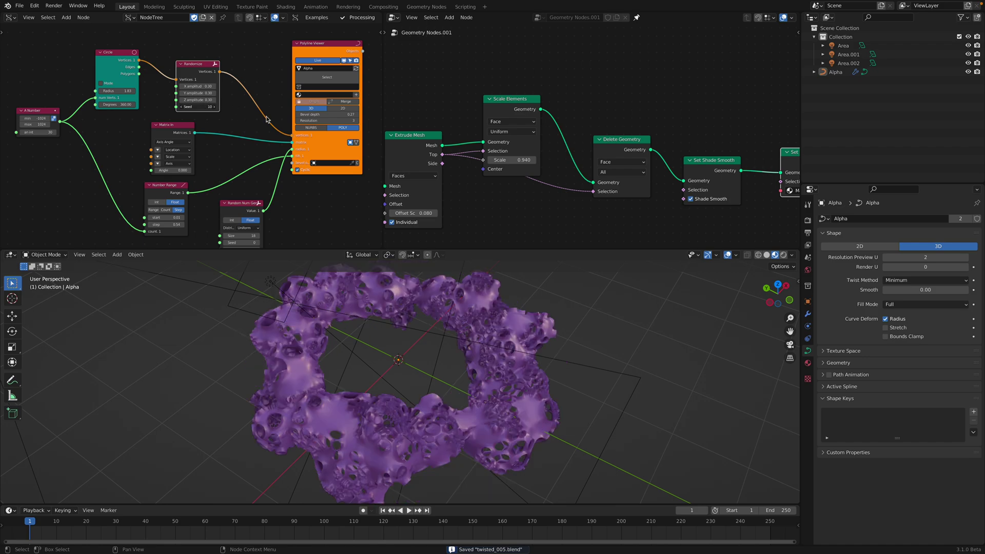
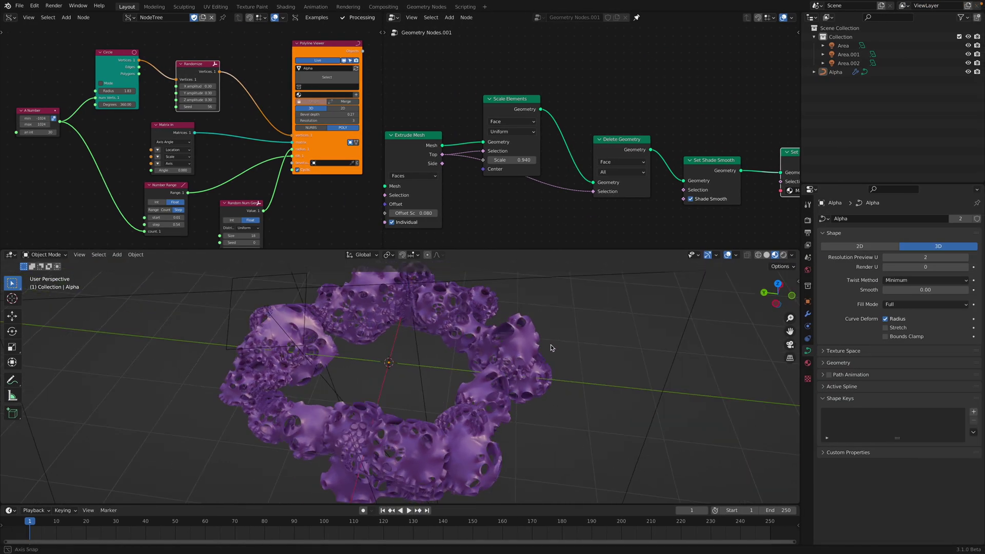
Add a Solidify modifier to the ring and set its thickness to 0.026 m
click(538, 366)
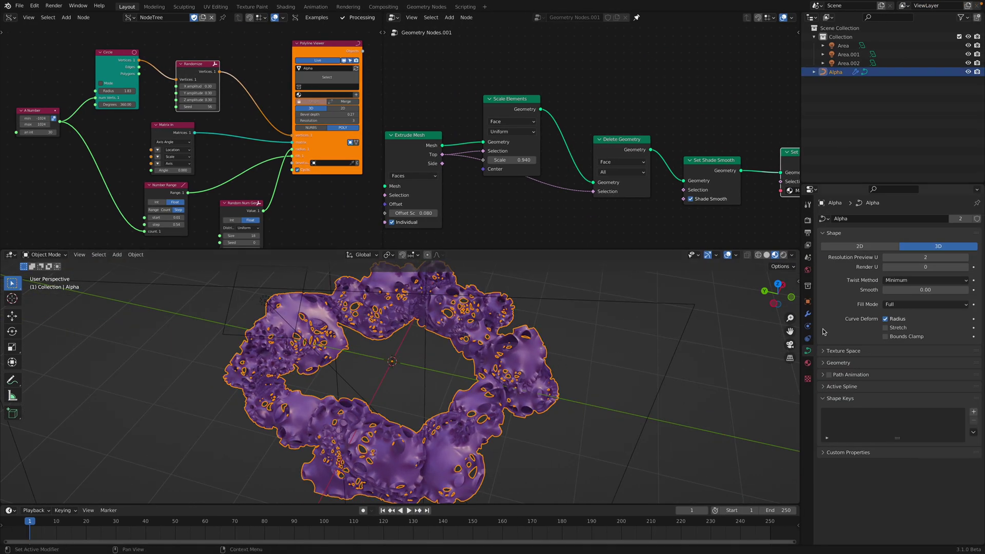
click(808, 314)
click(878, 220)
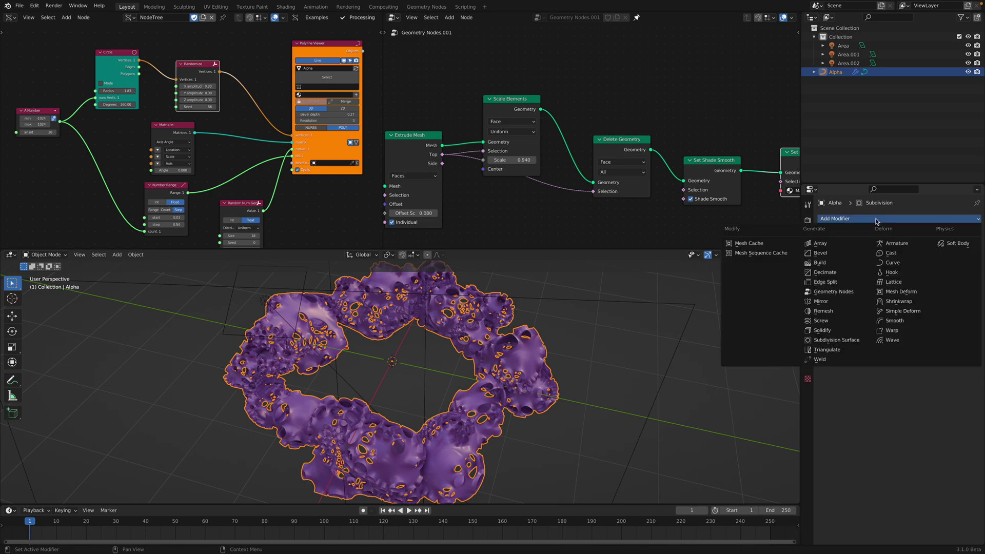
click(964, 283)
click(841, 219)
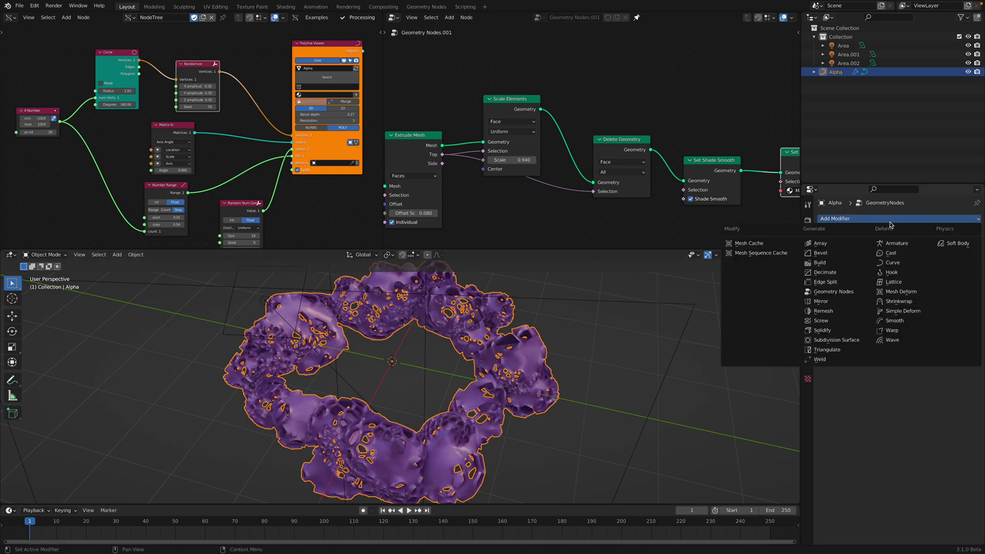
click(822, 331)
drag(919, 307, 940, 306)
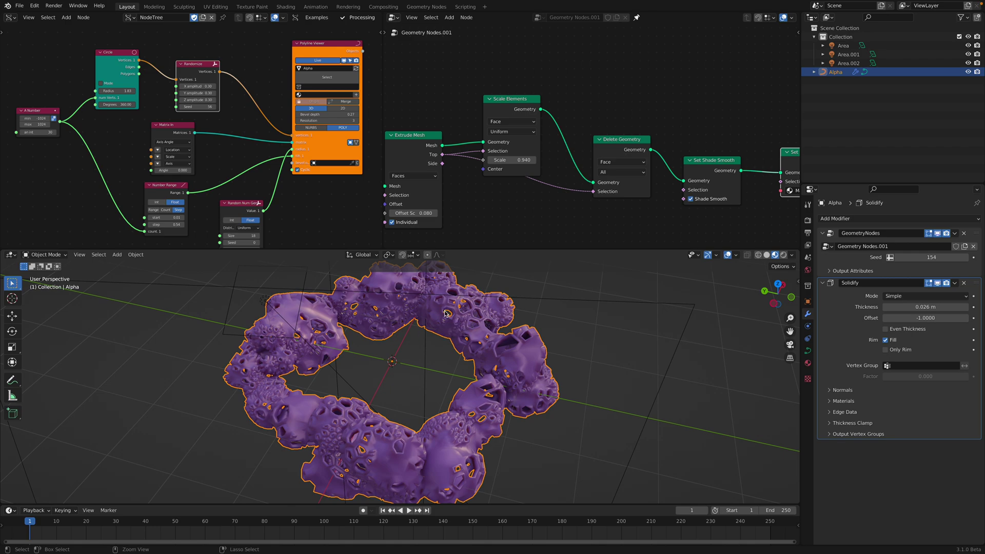
Add a level 2 Subdivision Surface modifier to the ring and enlarge the 3D viewport by shrinking the node editors
key(ctrl+1)
middle_drag(438, 357, 459, 376)
drag(552, 249, 555, 181)
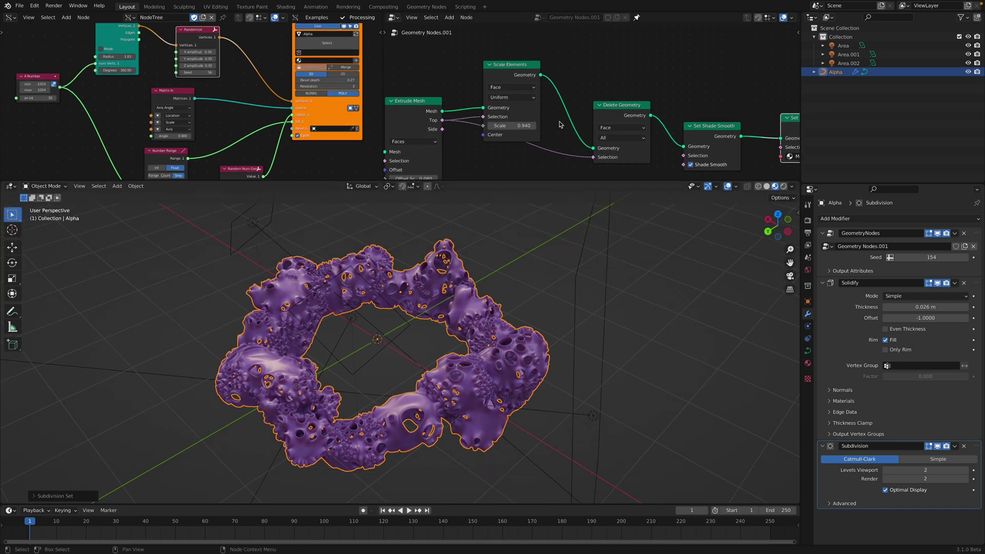
scroll(561, 125, down, 5)
scroll(246, 100, down, 10)
scroll(611, 114, down, 4)
middle_drag(601, 125, 588, 108)
scroll(589, 108, down, 5)
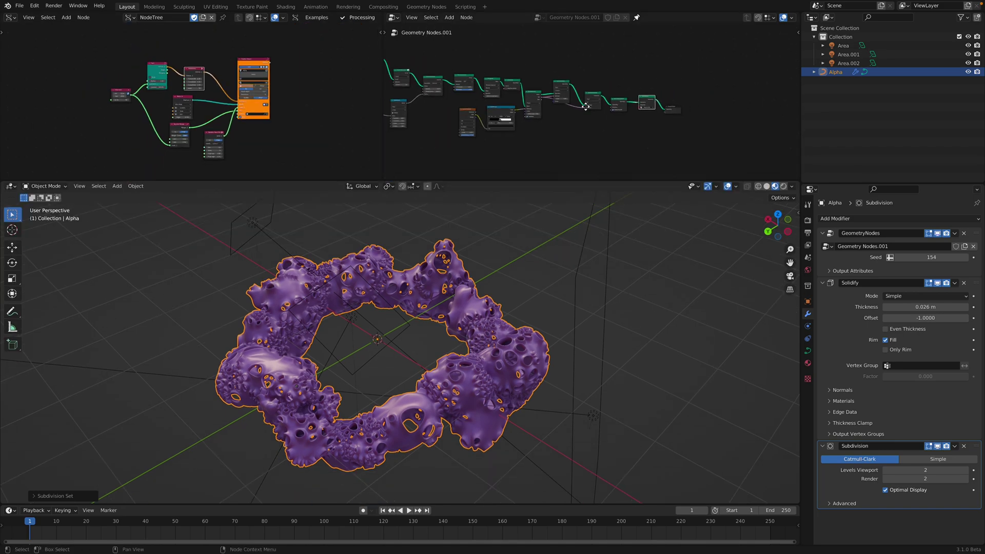
Hide the gizmos and overlays in the 3D viewport
middle_drag(539, 257, 585, 264)
click(708, 186)
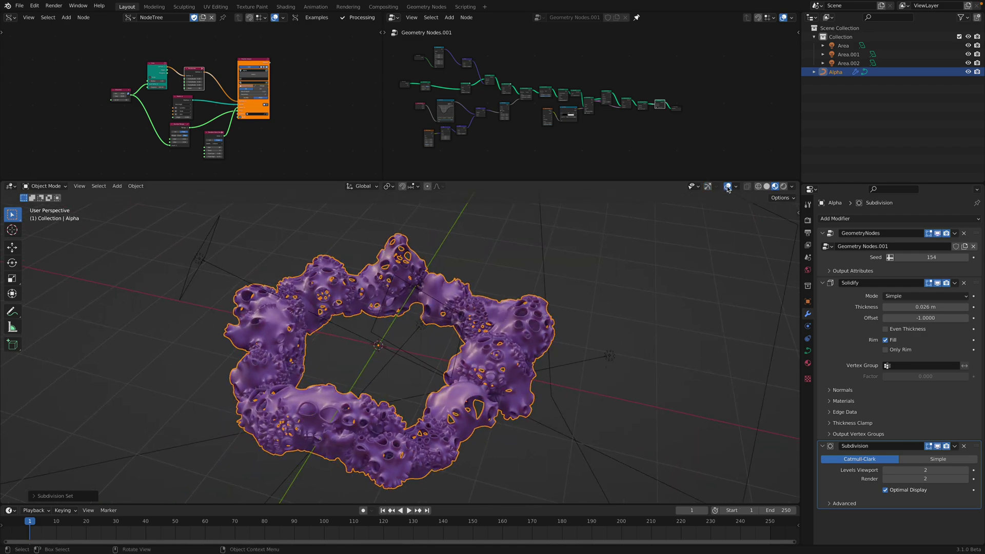
click(727, 187)
middle_drag(587, 288, 461, 341)
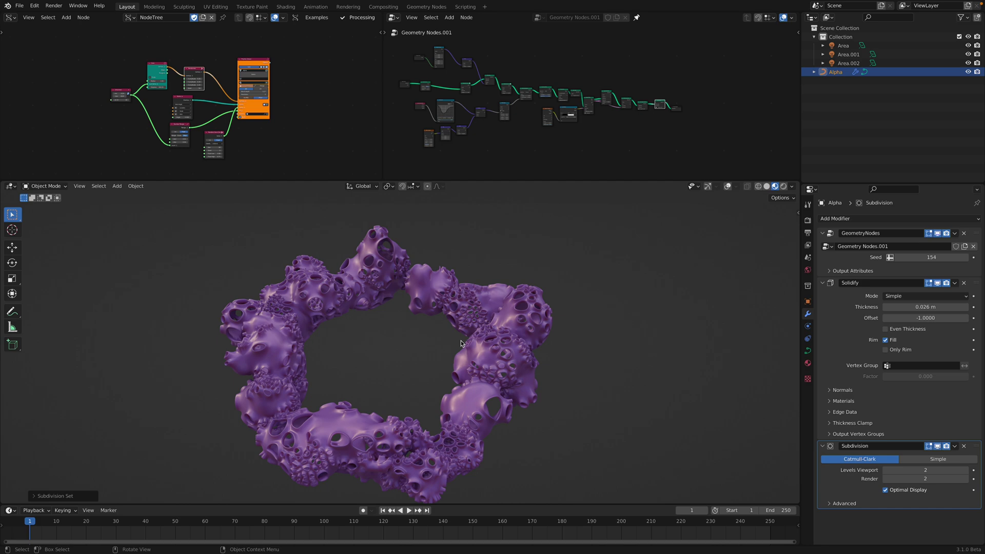
Inspect the perforated ring surface up close from several angles and save the file
middle_drag(560, 95, 592, 100)
scroll(591, 99, up, 1)
middle_drag(508, 357, 473, 396)
middle_drag(418, 303, 477, 395)
scroll(374, 337, up, 3)
scroll(490, 414, down, 3)
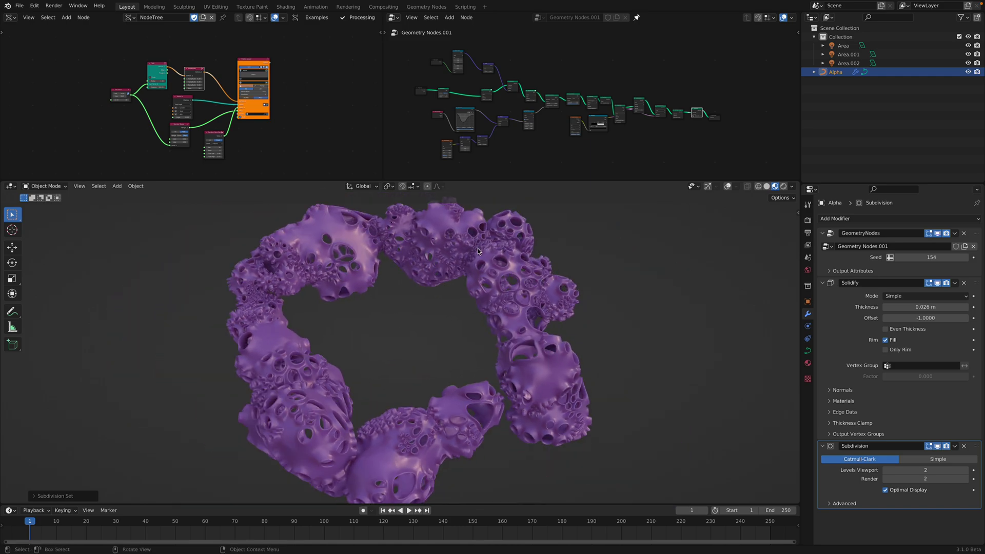
key(ctrl+s)
Read the warning on the Resample Curve node after Set Position and save the file again
scroll(554, 129, up, 8)
click(577, 131)
scroll(578, 132, up, 2)
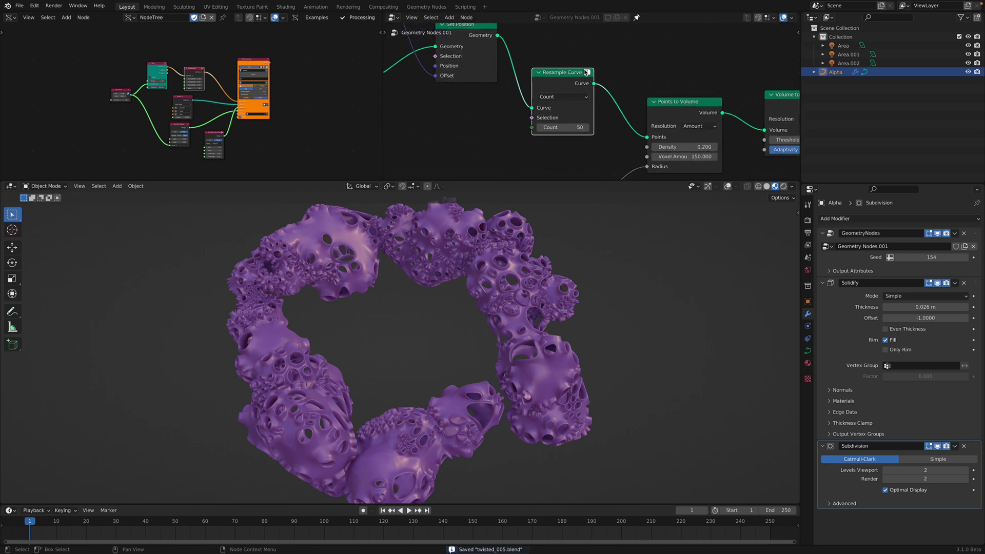
mouse_move(588, 74)
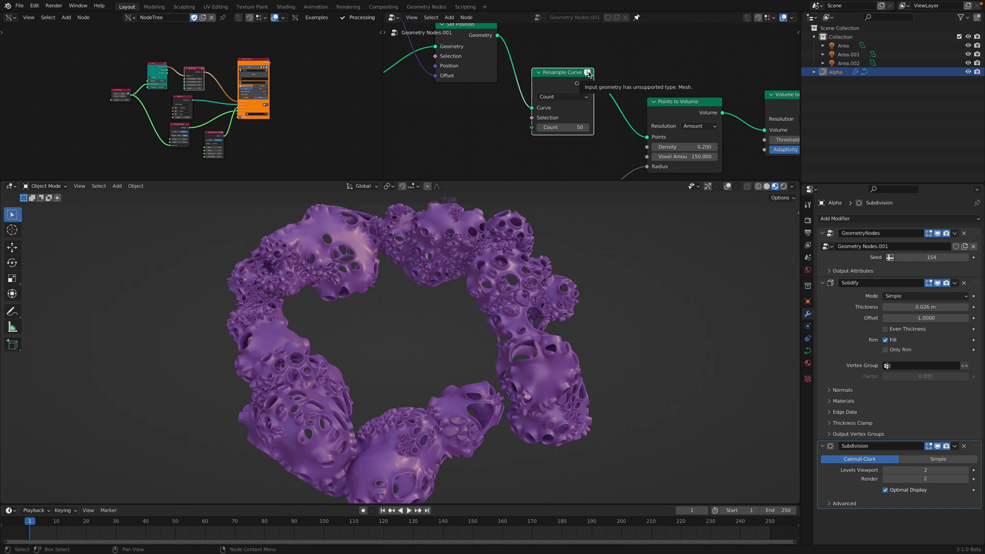
drag(582, 72, 586, 75)
scroll(572, 77, down, 4)
middle_drag(562, 74, 633, 99)
key(ctrl+s)
middle_drag(493, 111, 510, 98)
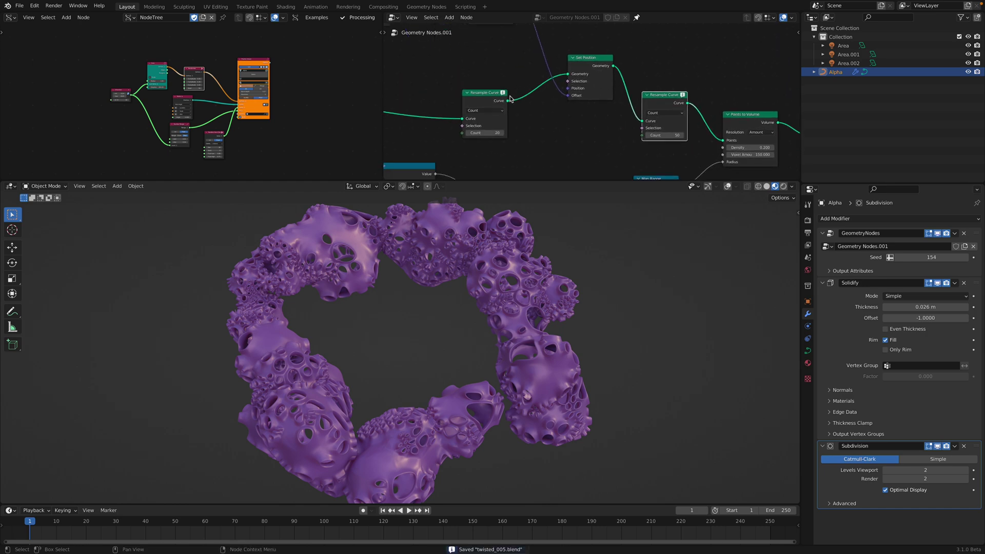
Disconnect the random number link from the Polyline Viewer's radius input and set the viewer's resolution to 1
scroll(220, 107, up, 5)
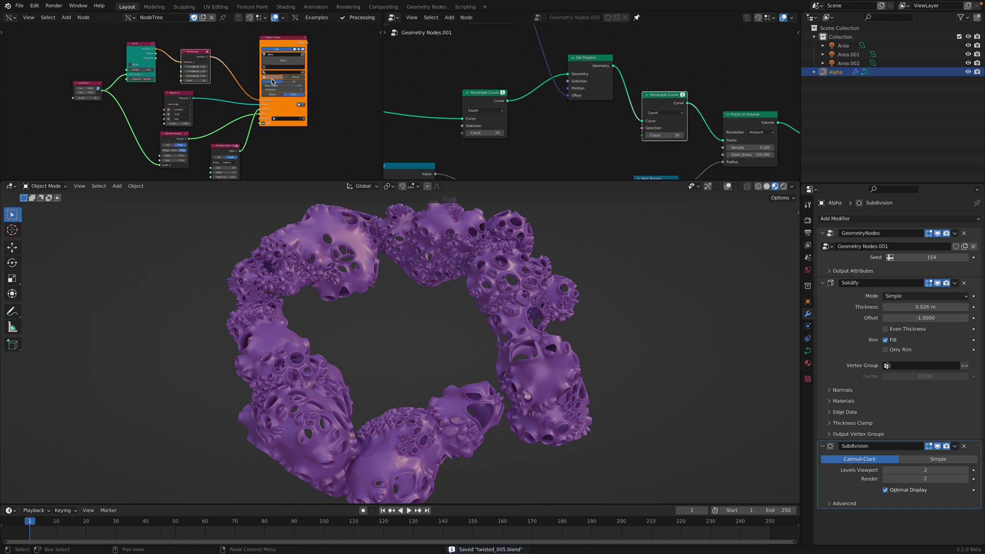
scroll(220, 108, up, 2)
scroll(262, 135, up, 1)
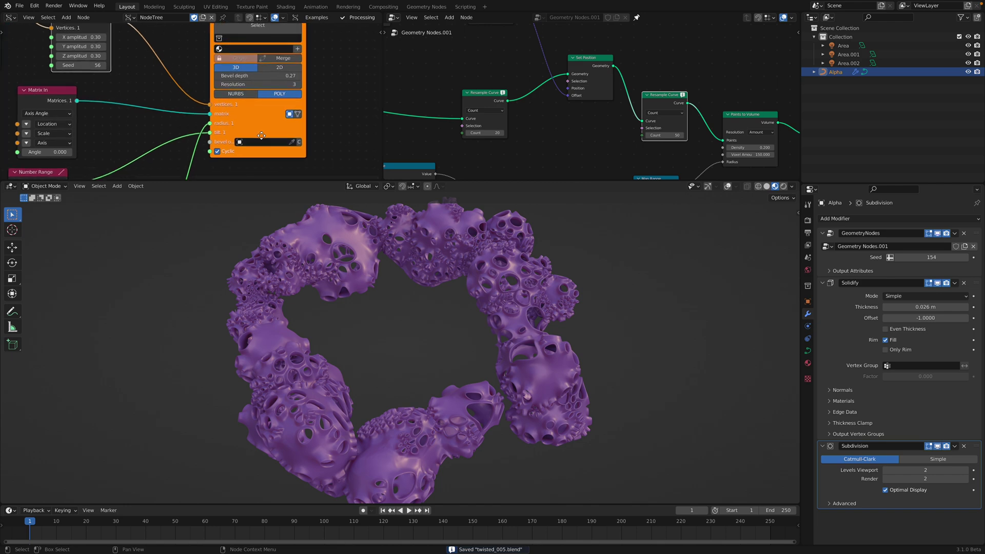
click(259, 84)
click(323, 91)
drag(210, 126, 217, 135)
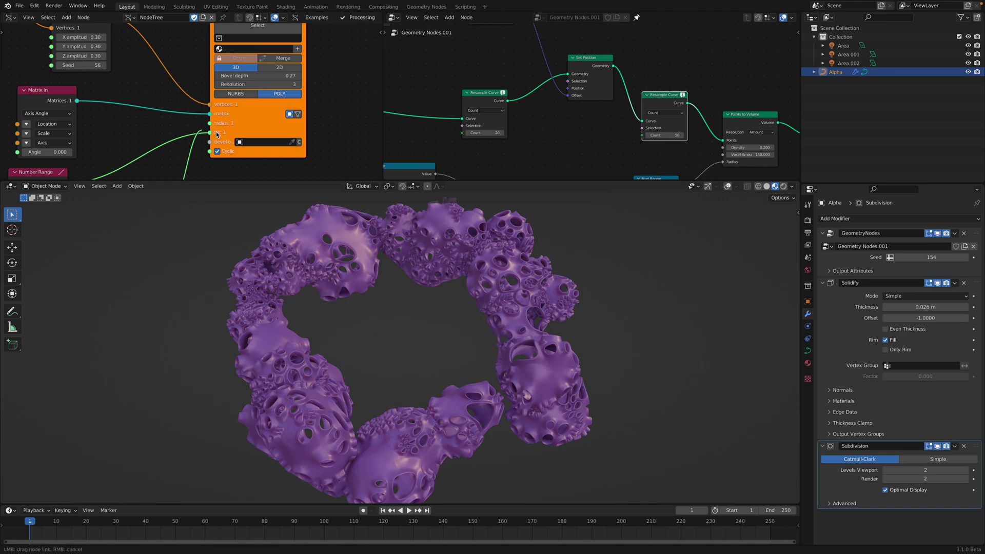
click(251, 84)
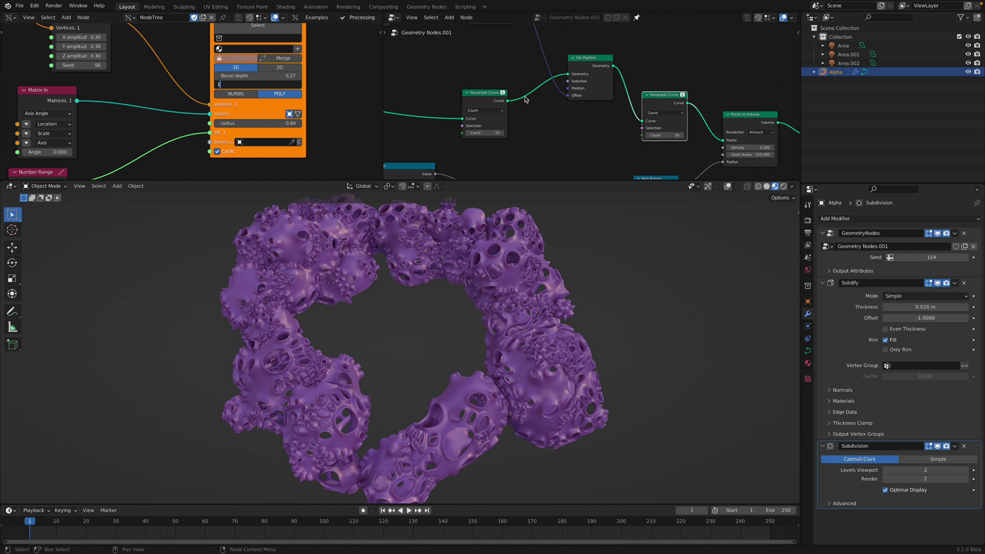
key(Return)
Set the Polyline Viewer's radius to 0
click(279, 123)
text(0)
key(Return)
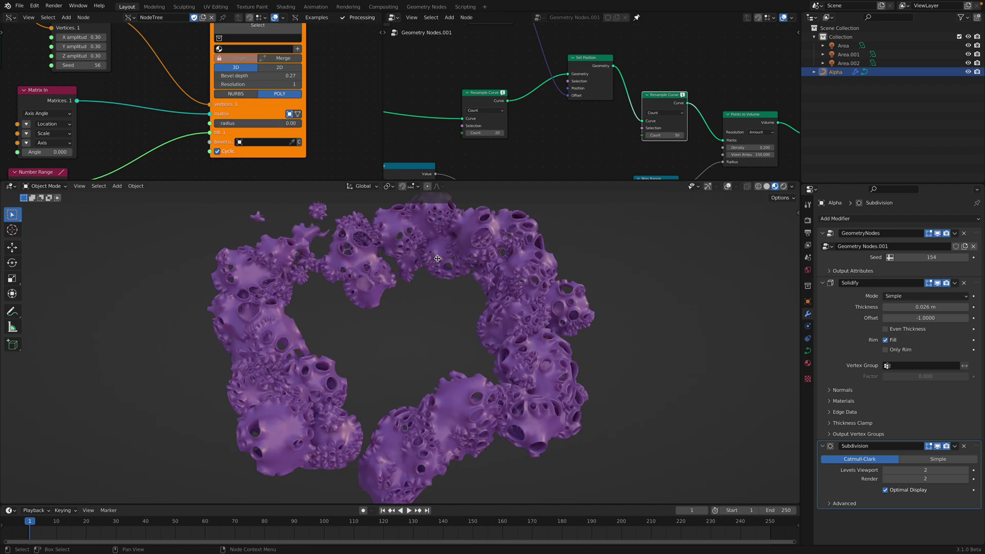
scroll(437, 265, down, 4)
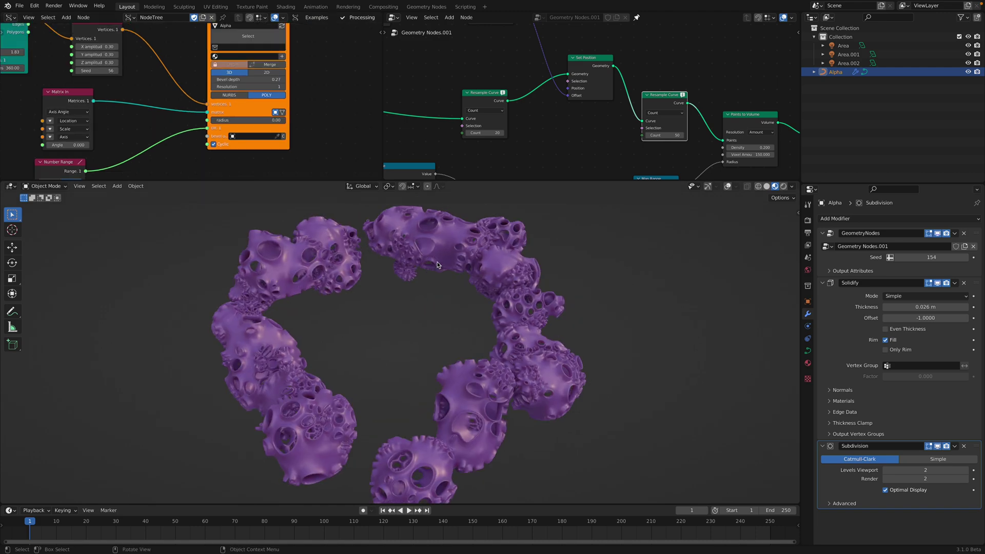
scroll(391, 267, down, 2)
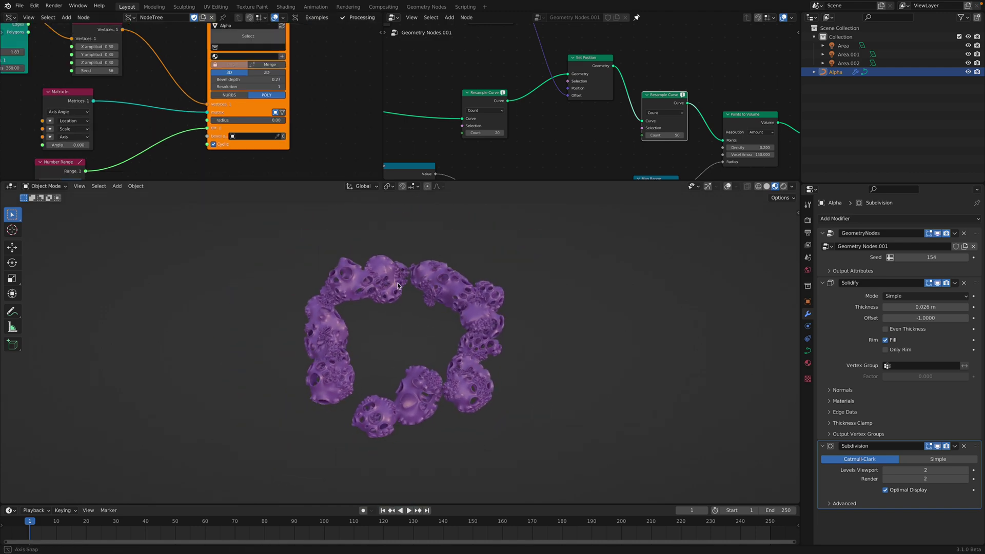
Move the unused Curve Circle node clear of the Group Input link and check the warning on the first Resample Curve node
middle_drag(594, 111, 810, 108)
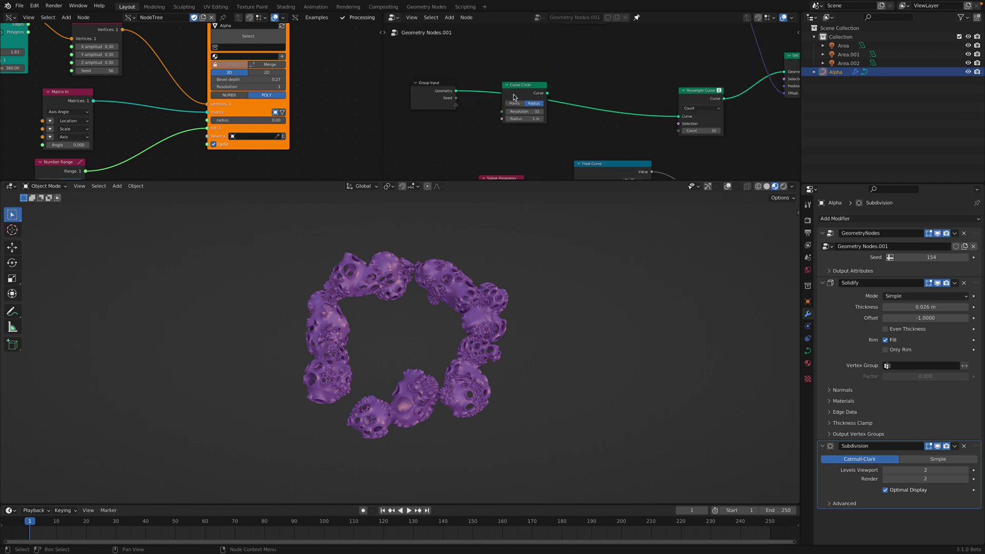
drag(527, 91, 562, 59)
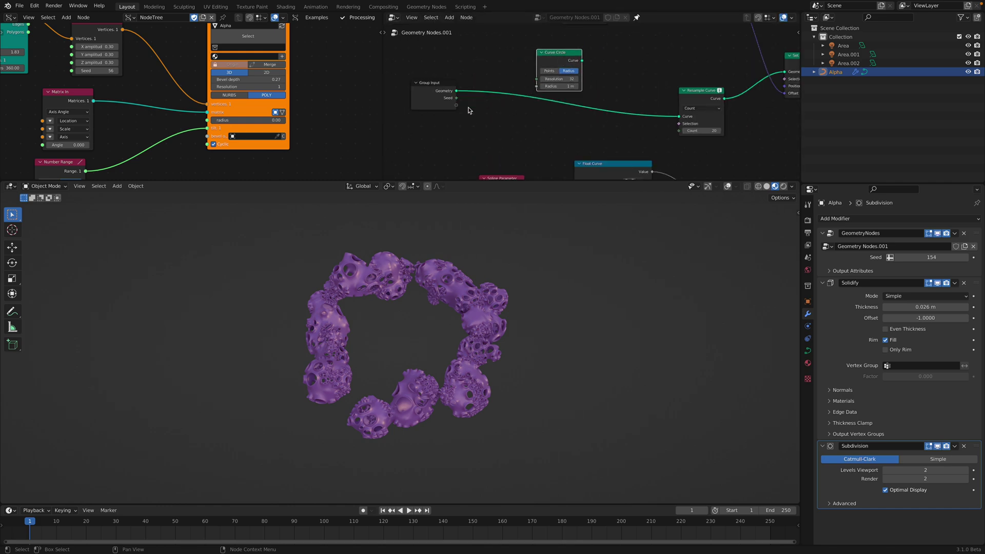
middle_drag(585, 101, 493, 113)
scroll(628, 125, up, 2)
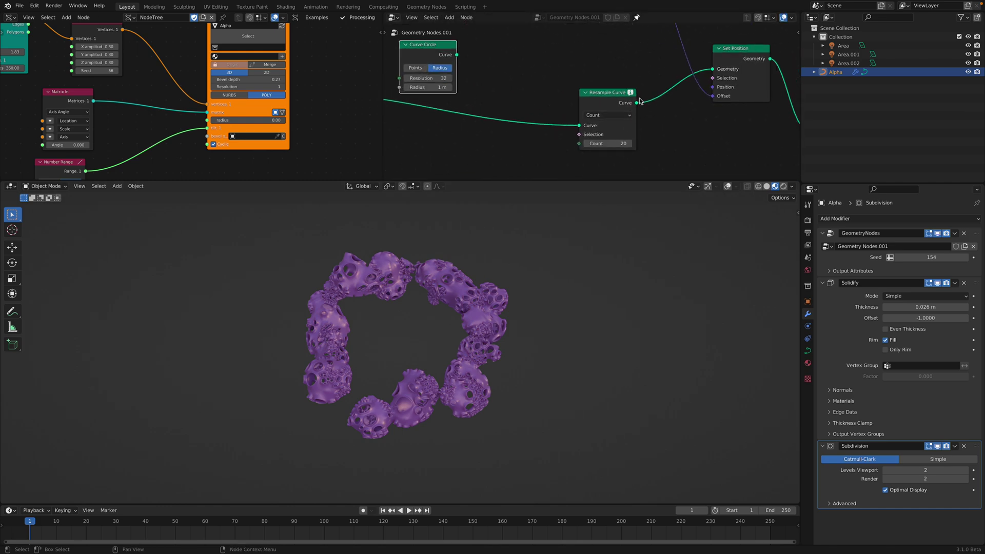
mouse_move(632, 96)
scroll(631, 97, down, 2)
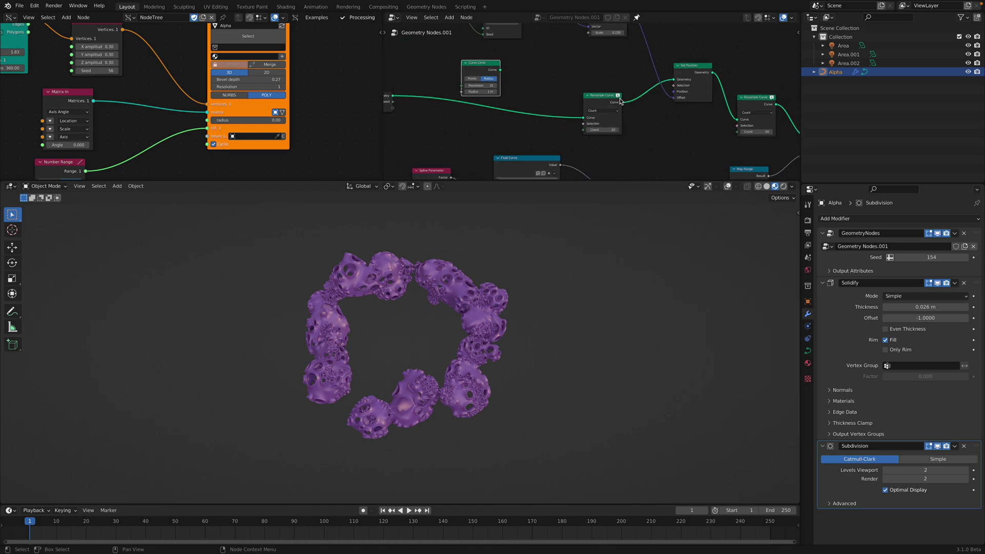
Examine the ring from different angles and look over the whole Sverchok node tree
middle_drag(496, 297, 439, 307)
scroll(573, 301, up, 5)
scroll(470, 322, down, 3)
scroll(259, 101, down, 8)
middle_drag(261, 101, 288, 101)
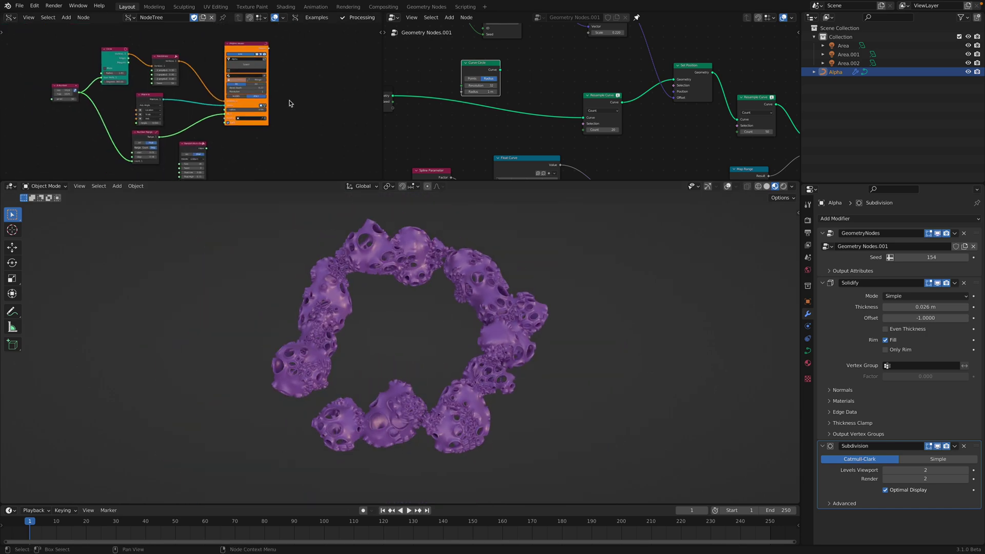
scroll(289, 102, down, 2)
scroll(539, 124, down, 2)
scroll(539, 124, down, 5)
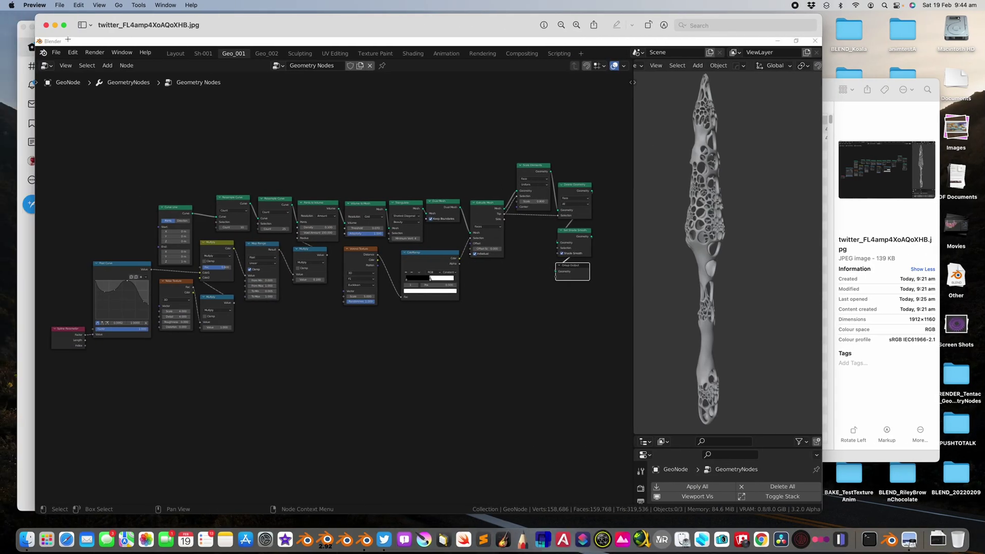
Close the reference node-tree image in Preview and try to view the artist's media posts in Twitter
click(46, 25)
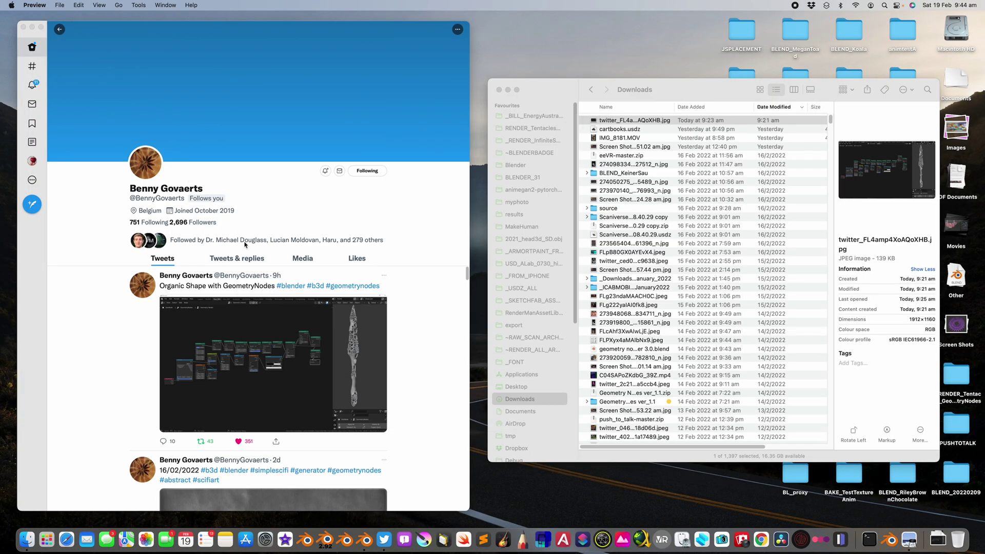
click(299, 275)
scroll(299, 276, down, 3)
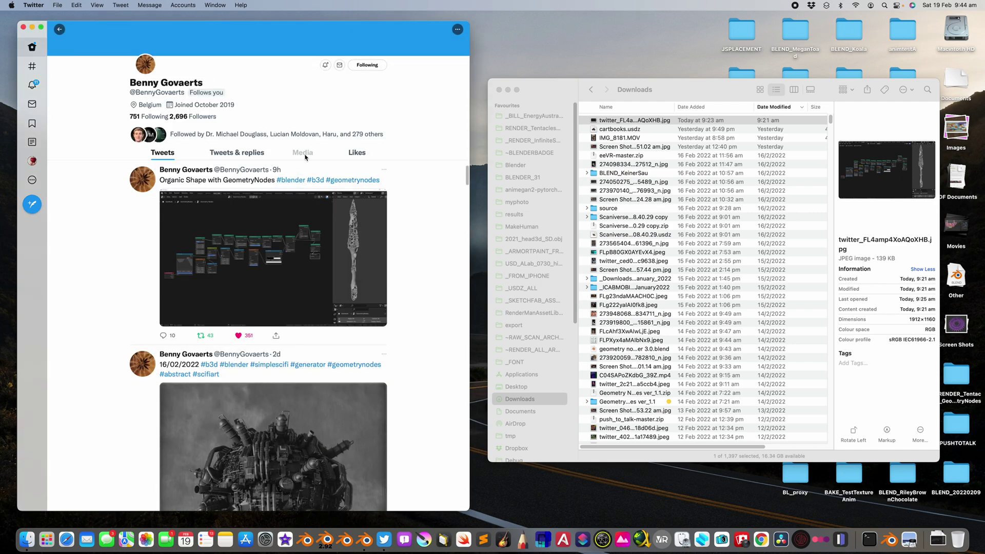
click(303, 152)
key(super+[)
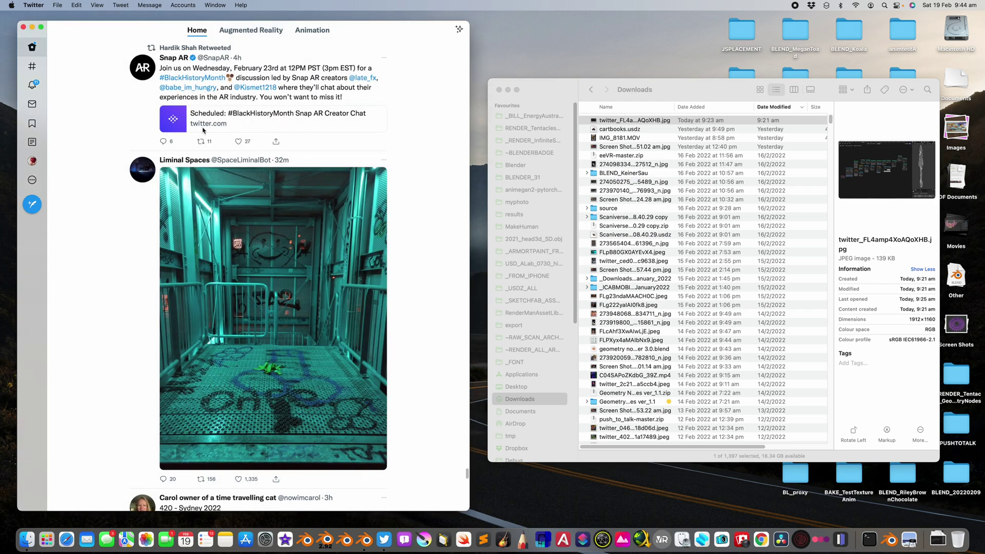
scroll(265, 119, up, 10)
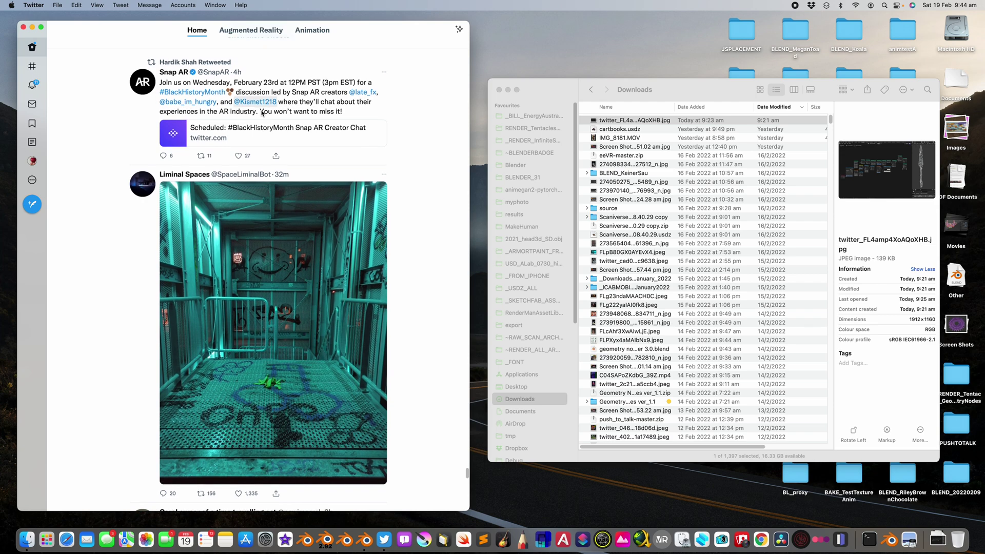
scroll(266, 119, up, 2)
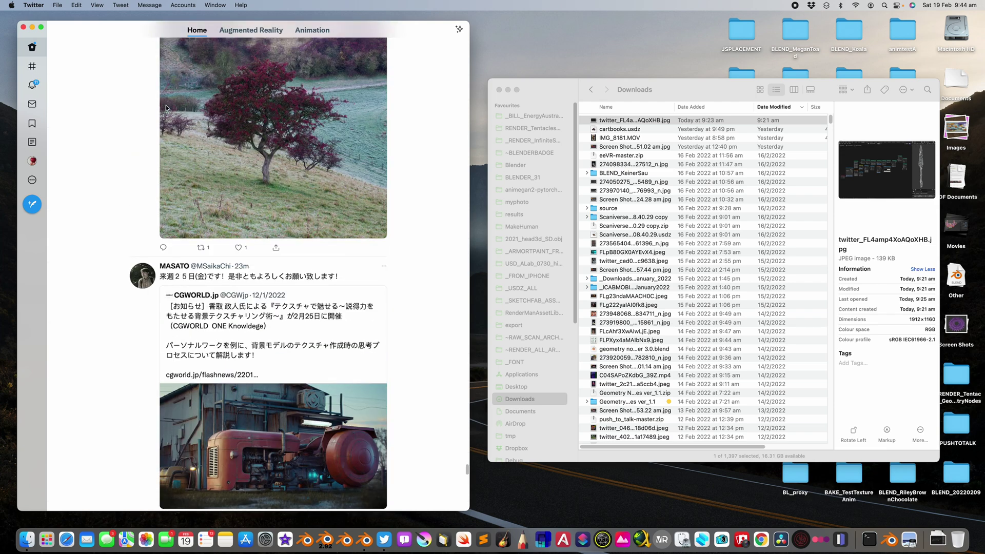
Reopen the artist's Twitter profile from the recent searches and browse its media posts
click(31, 66)
click(167, 30)
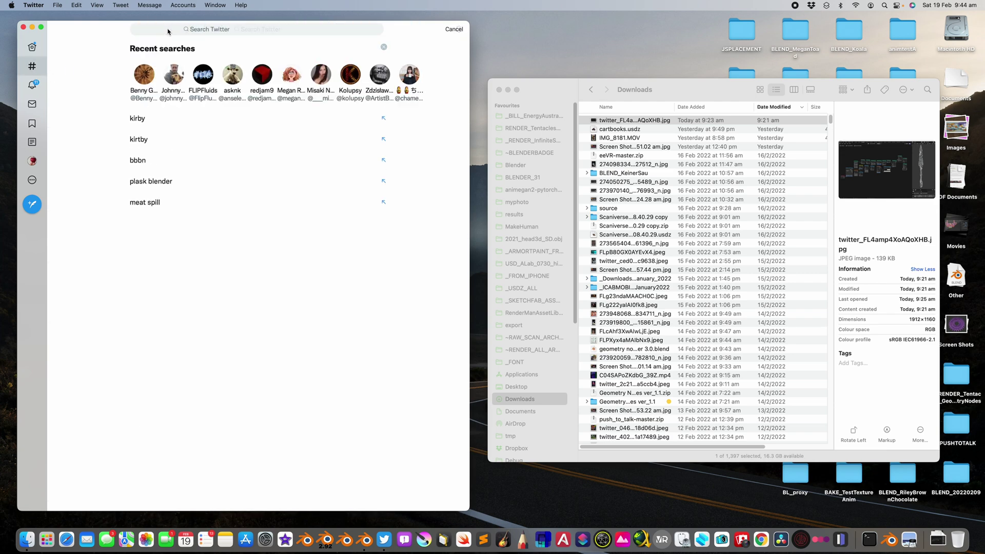
click(145, 75)
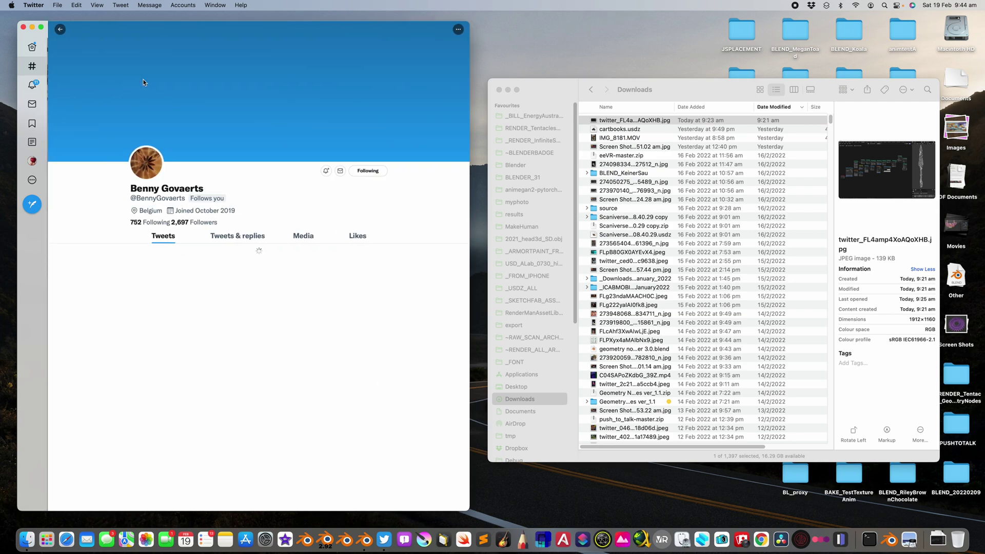
click(303, 259)
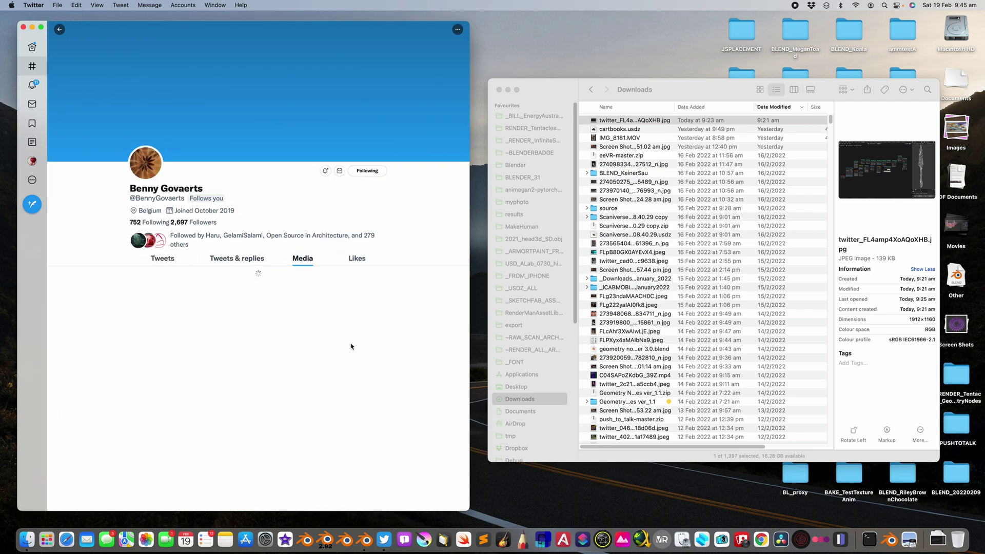
scroll(311, 395, down, 4)
scroll(311, 396, down, 10)
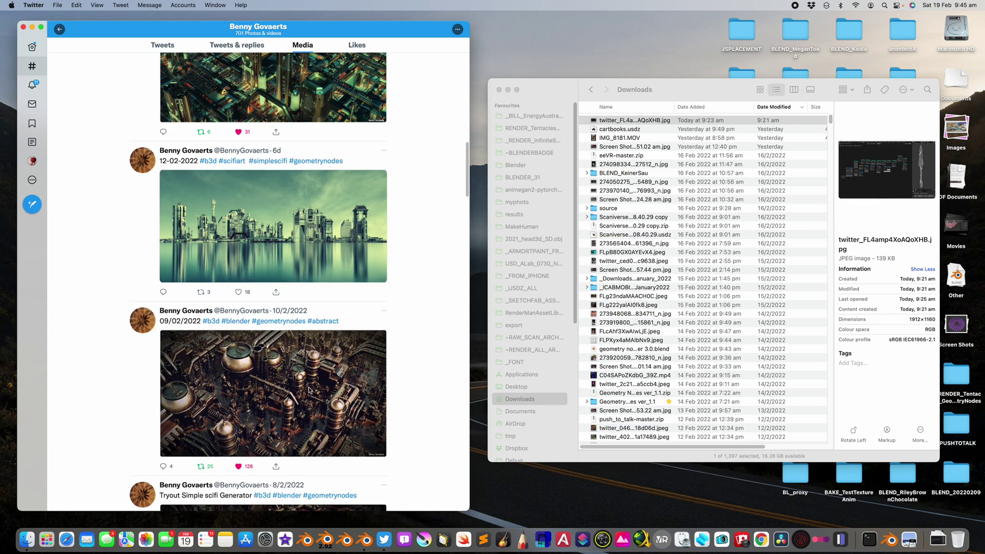
scroll(310, 387, down, 8)
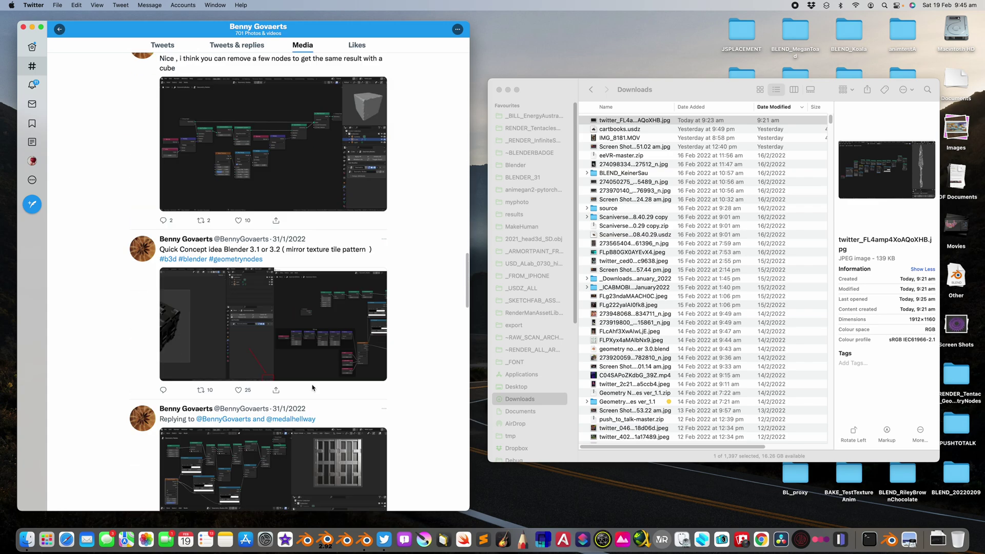
Enlarge the node-tree image of the rough-edged cube, close it, and browse the artist's older media posts
click(319, 199)
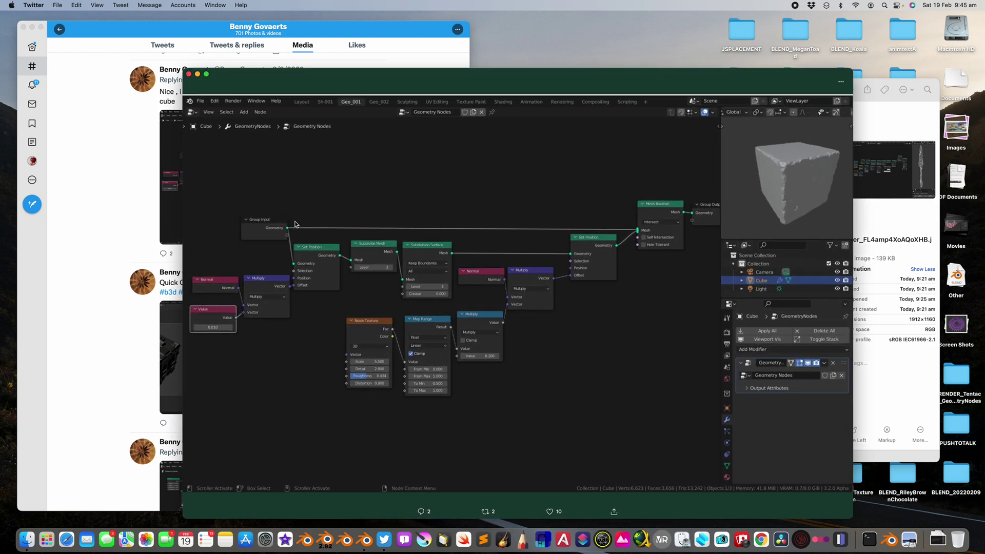
click(189, 76)
scroll(331, 353, down, 10)
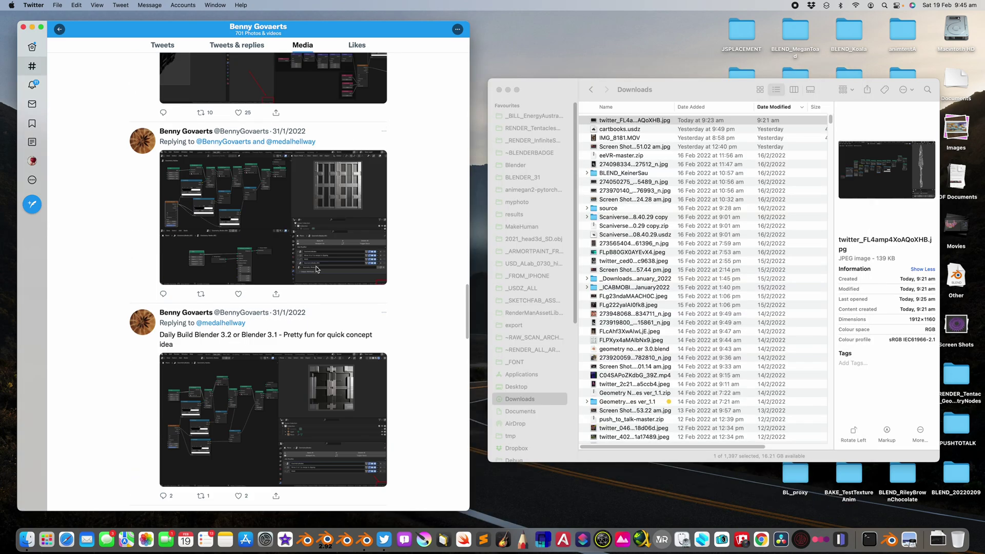
scroll(331, 353, down, 15)
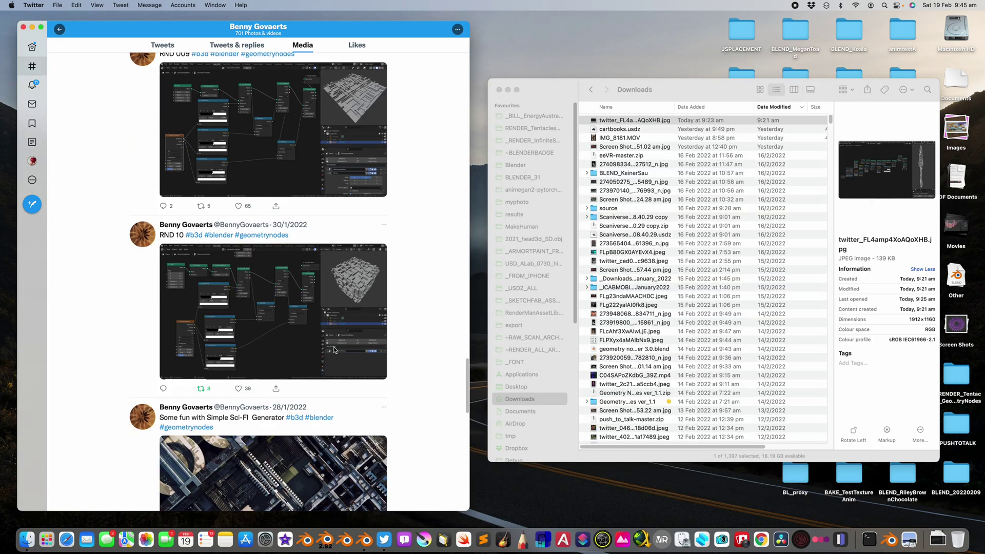
scroll(345, 347, down, 15)
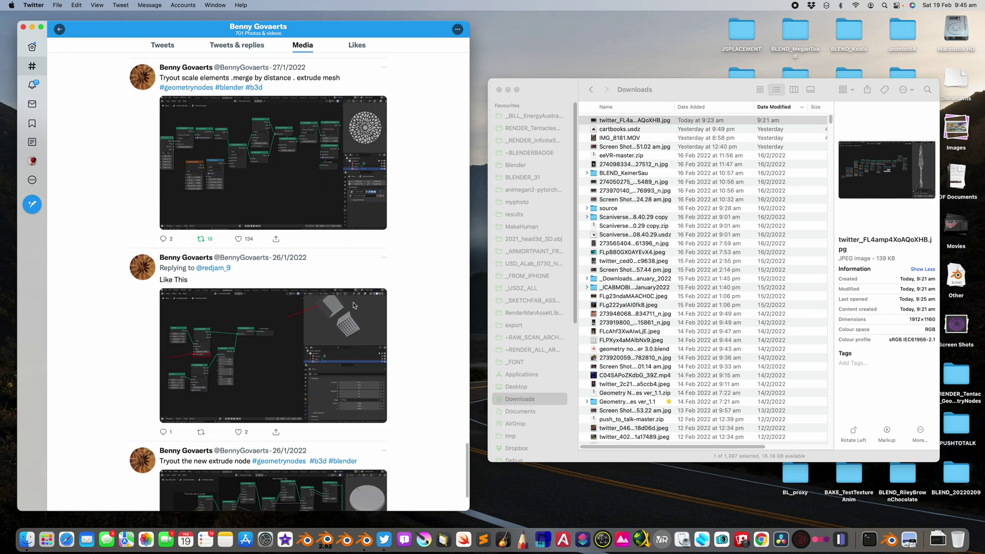
scroll(344, 346, down, 15)
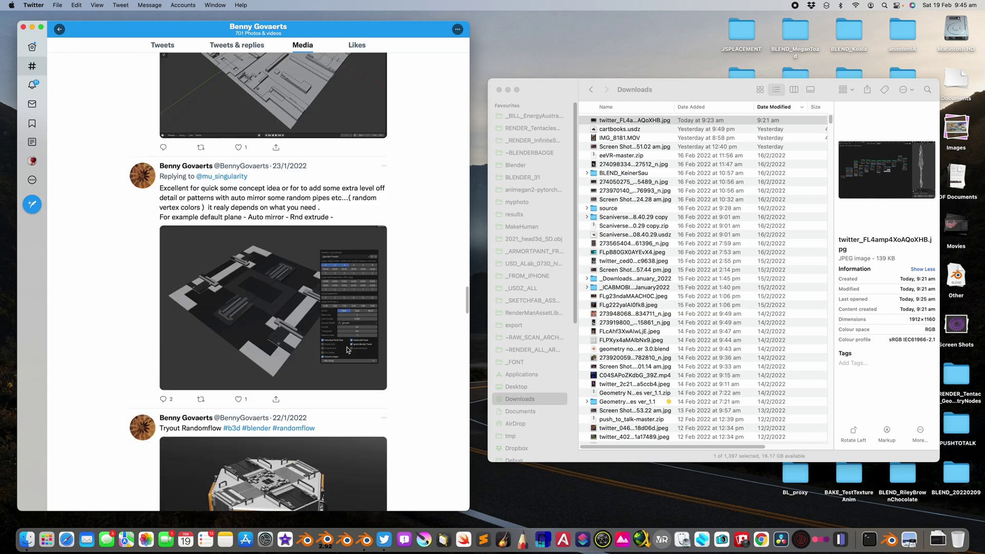
scroll(316, 273, down, 15)
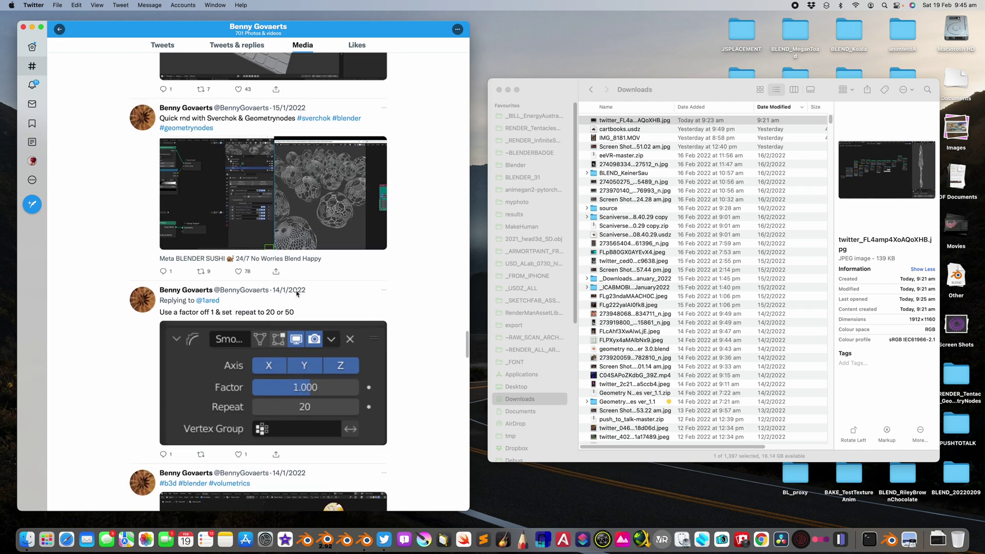
scroll(303, 298, down, 5)
scroll(308, 304, down, 15)
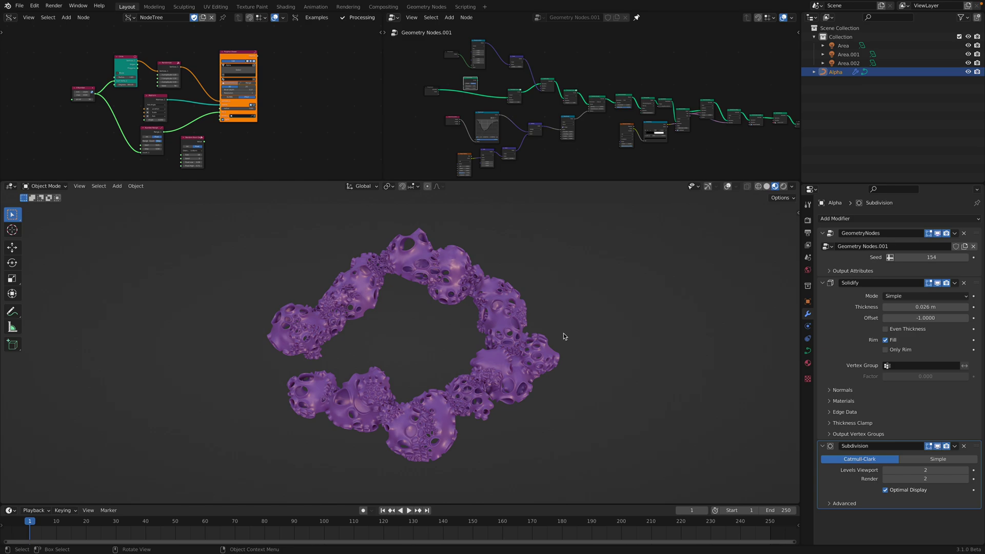
Switch to Blender to view the perforated ring from another angle, and return to Twitter to look back through the newer media posts
middle_drag(546, 335, 557, 334)
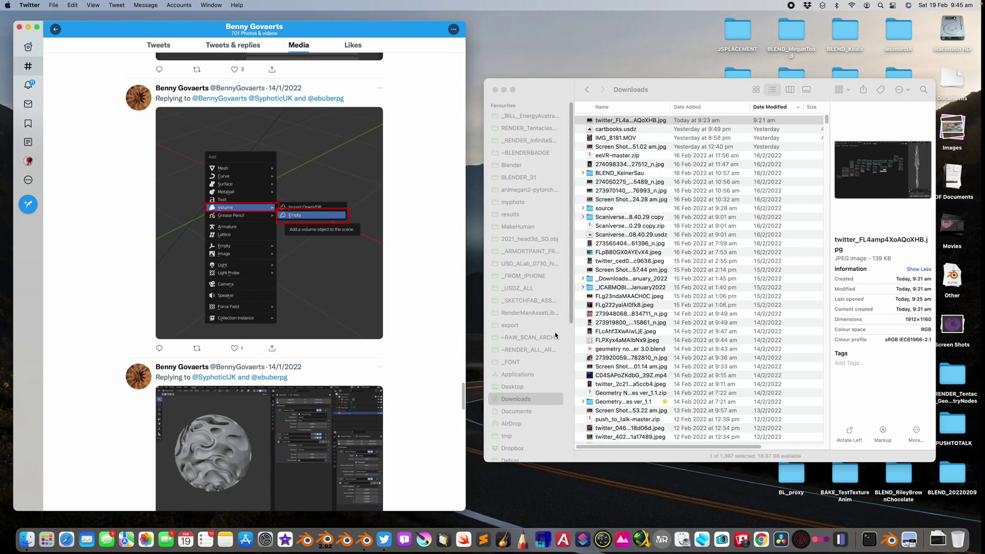
scroll(208, 164, up, 10)
scroll(209, 164, up, 10)
scroll(464, 342, up, 10)
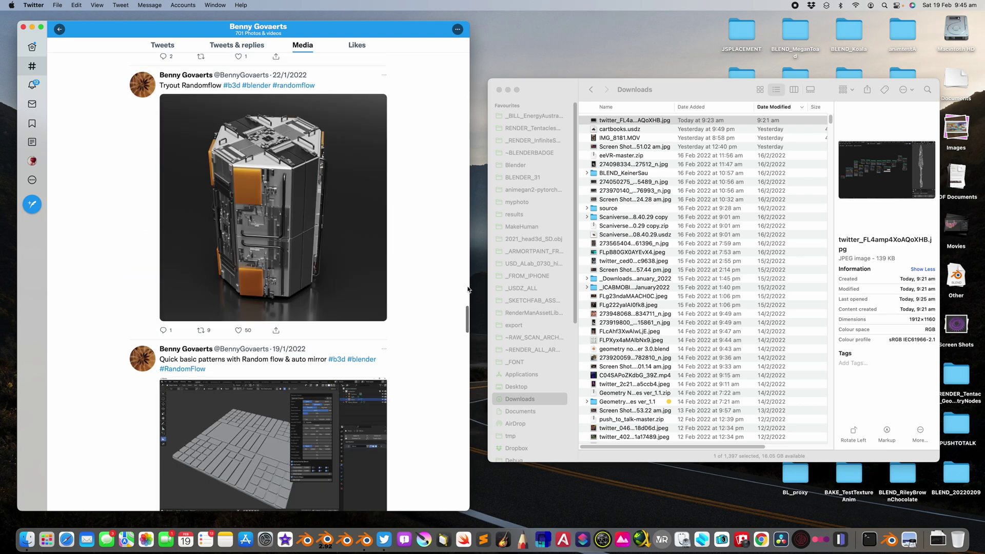
Leave the artist's profile, open the second profile in the recent searches, and browse its media posts
click(60, 30)
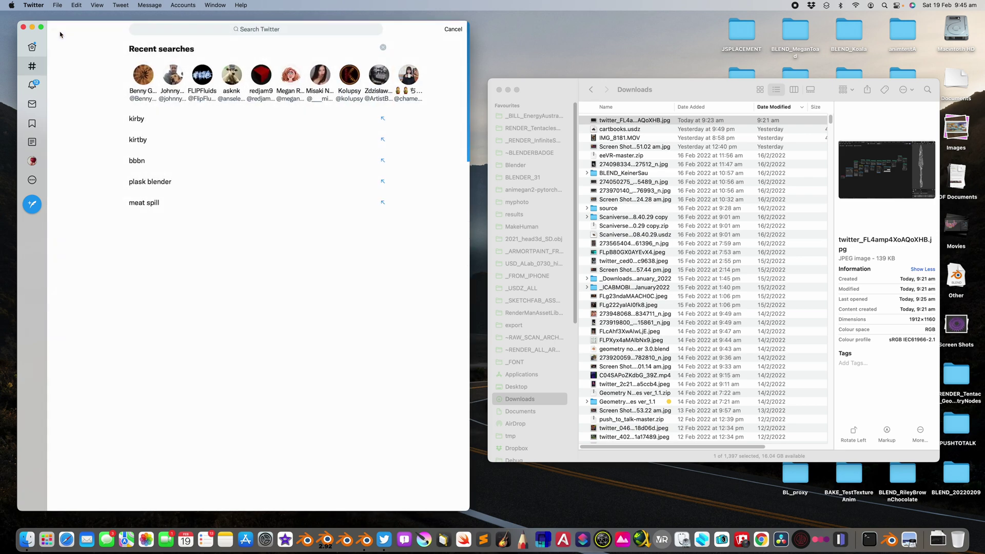
click(175, 76)
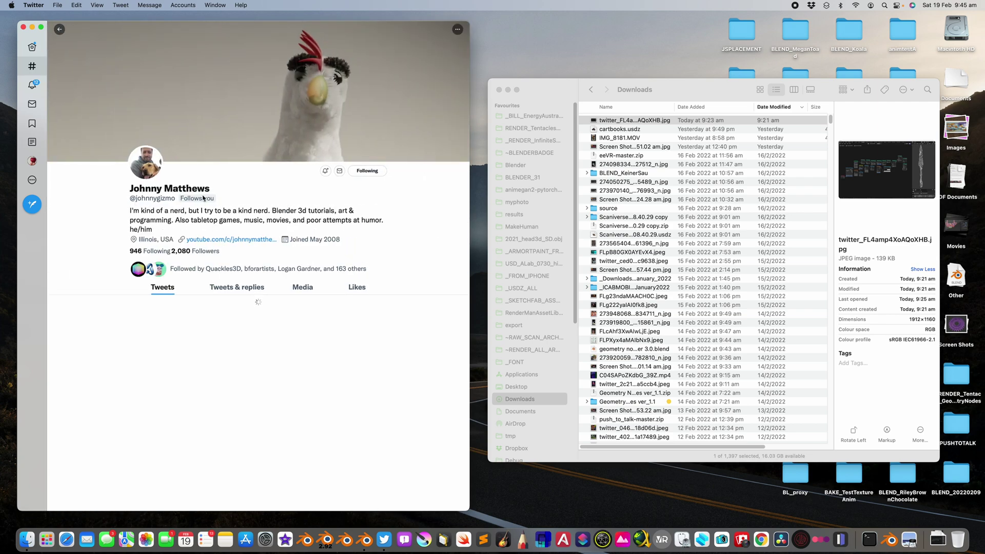
click(295, 288)
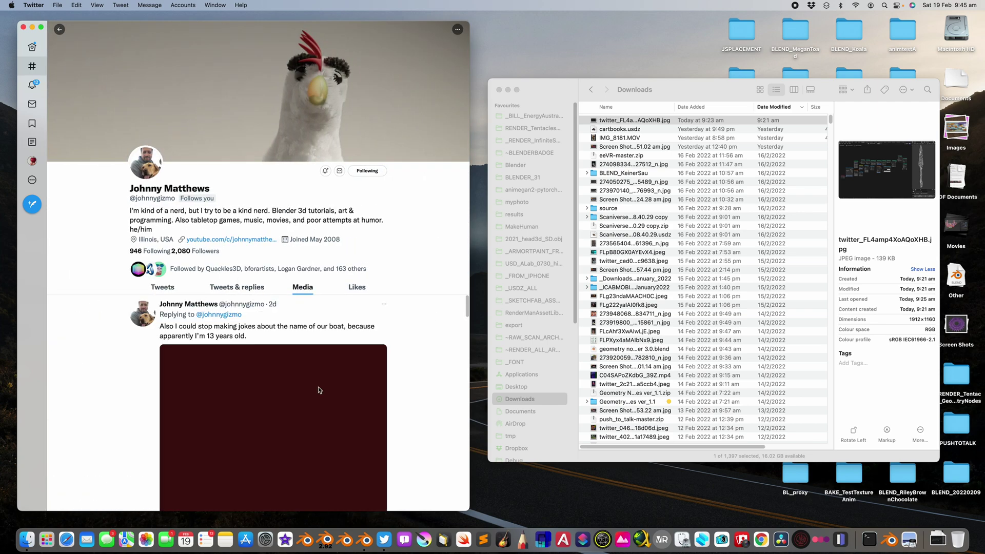
scroll(318, 369, down, 8)
scroll(320, 396, down, 5)
scroll(320, 359, up, 10)
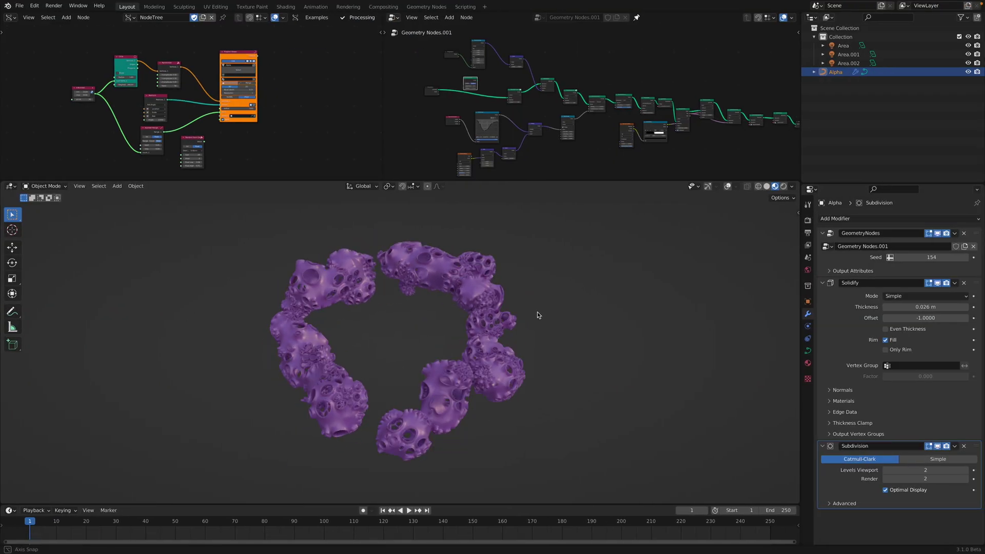
Switch back to Blender and examine the perforated ring from a different angle
middle_drag(544, 315, 529, 315)
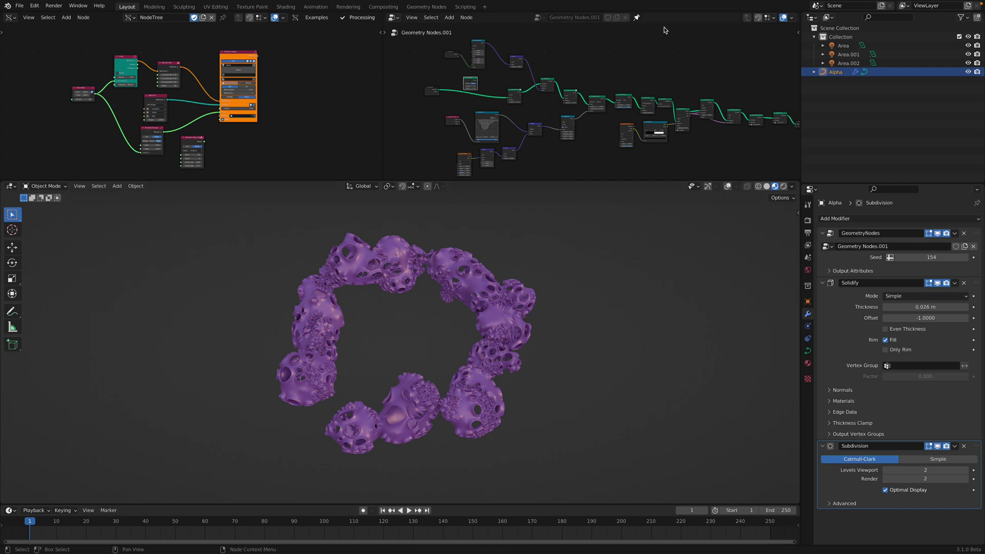